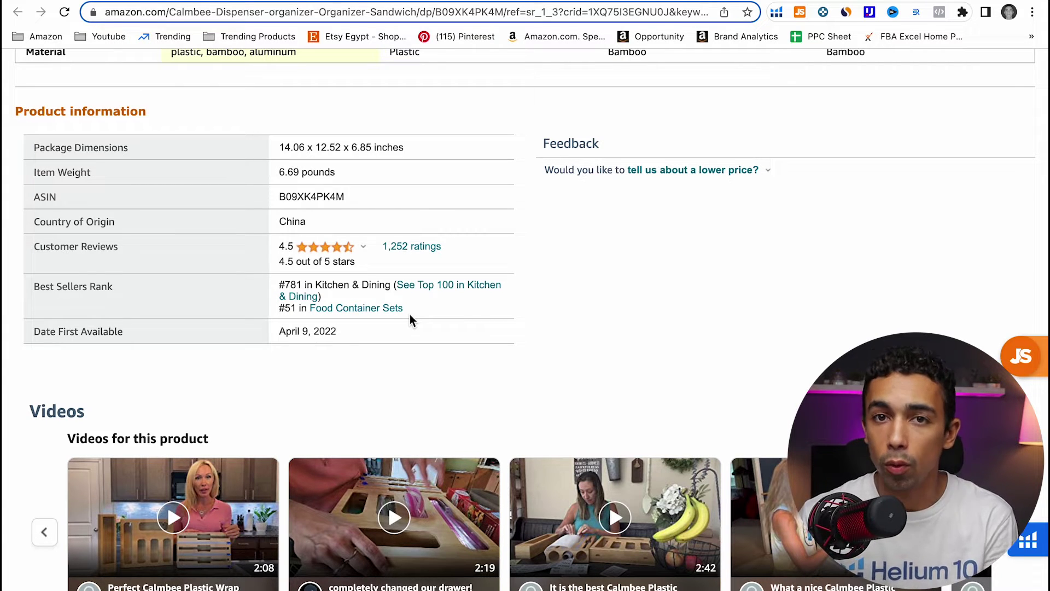
Copy the Food Container Sets subcategory from the competitor's Best Sellers Rank and search for it as a product type in Seller Central
left_click_drag(415, 317, 319, 317)
key("super+c")
left_click(344, 274)
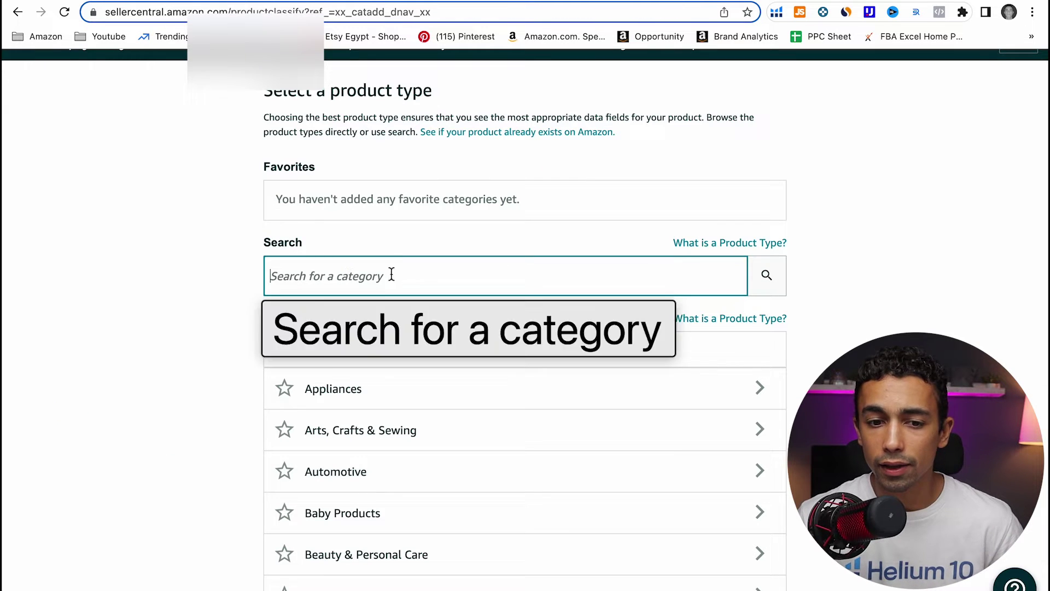
key("super+v")
left_click(770, 283)
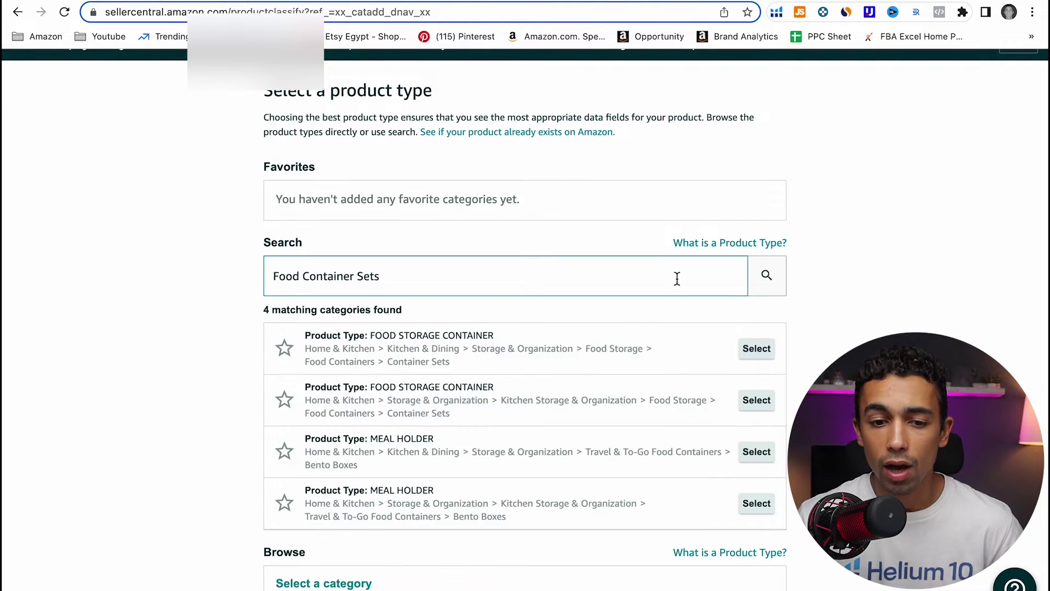
Choose the Food Storage Container product type under Home & Kitchen > Kitchen & Dining > Storage & Organization > Food Storage > Food Containers > Container Sets
scroll(520, 293, "down", 1)
double_click(267, 270)
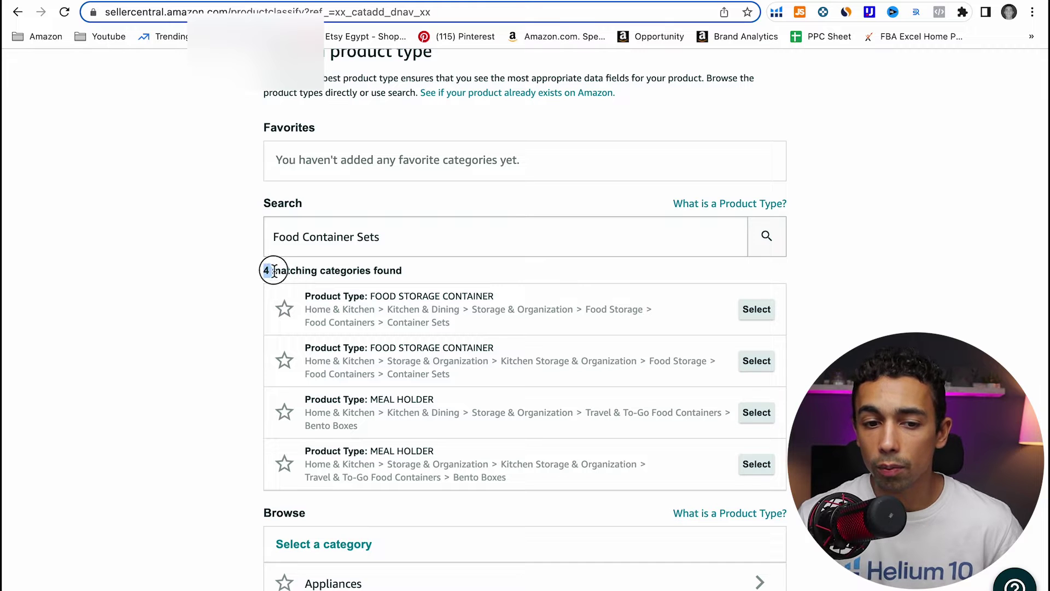
left_click(947, 293)
scroll(327, 323, "up", 1)
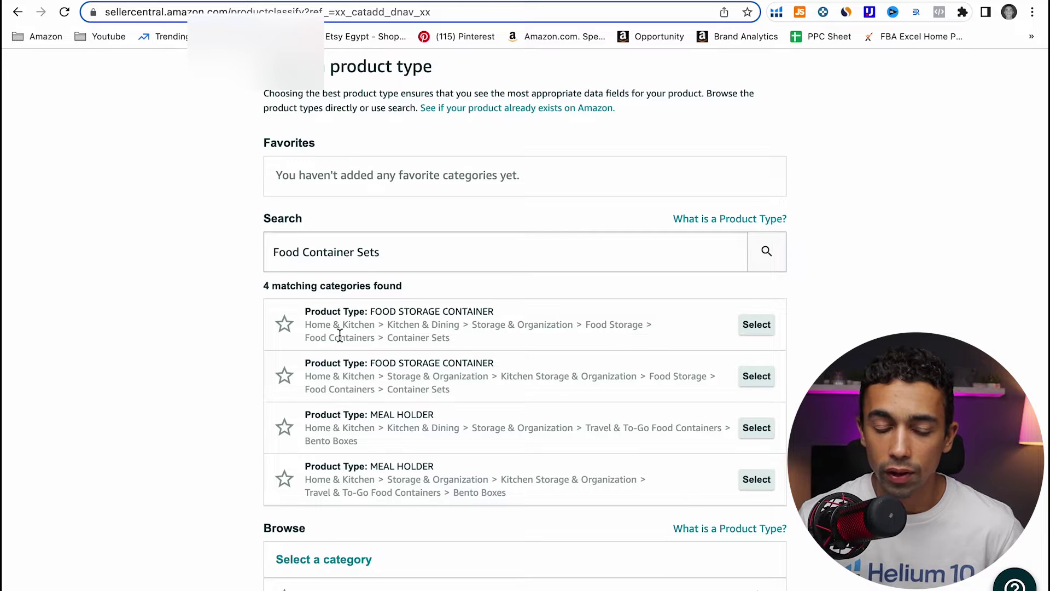
left_click(757, 332)
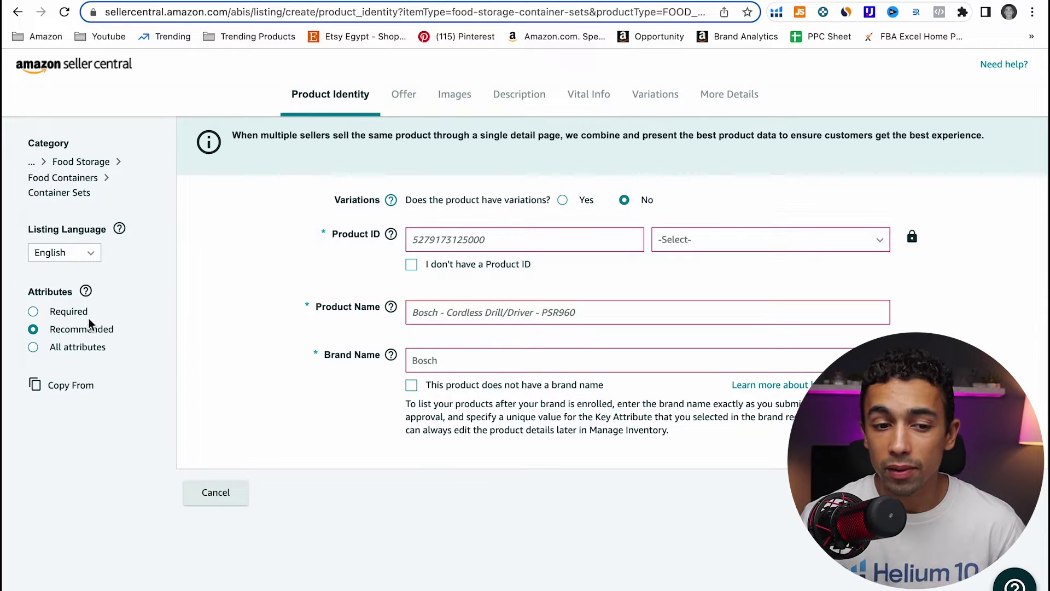
Compare the required and full attribute sets for the new listing, leaving it on All attributes
left_click(33, 348)
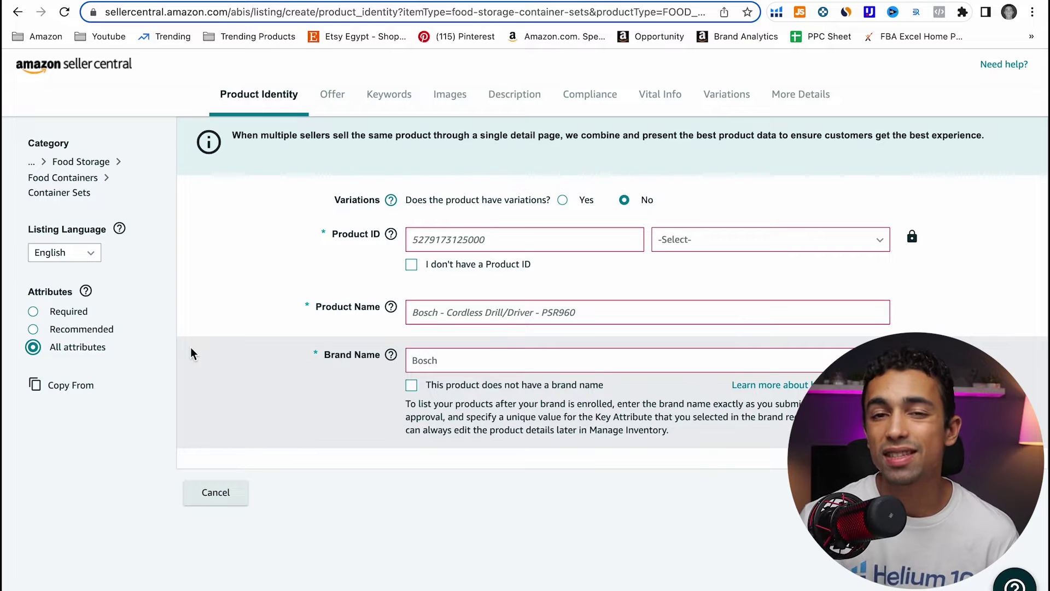
left_click(67, 314)
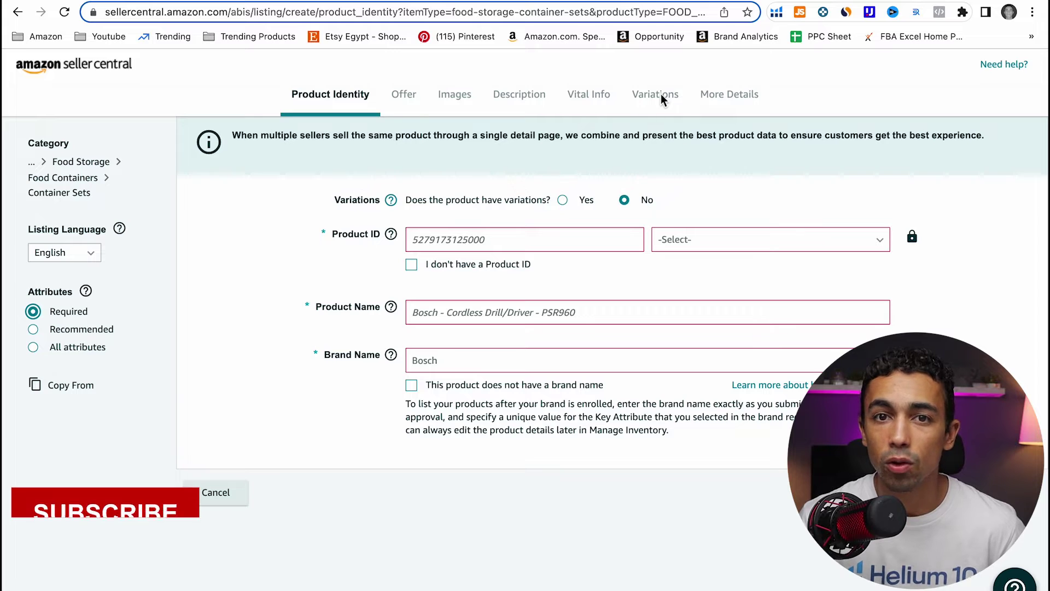
left_click(90, 353)
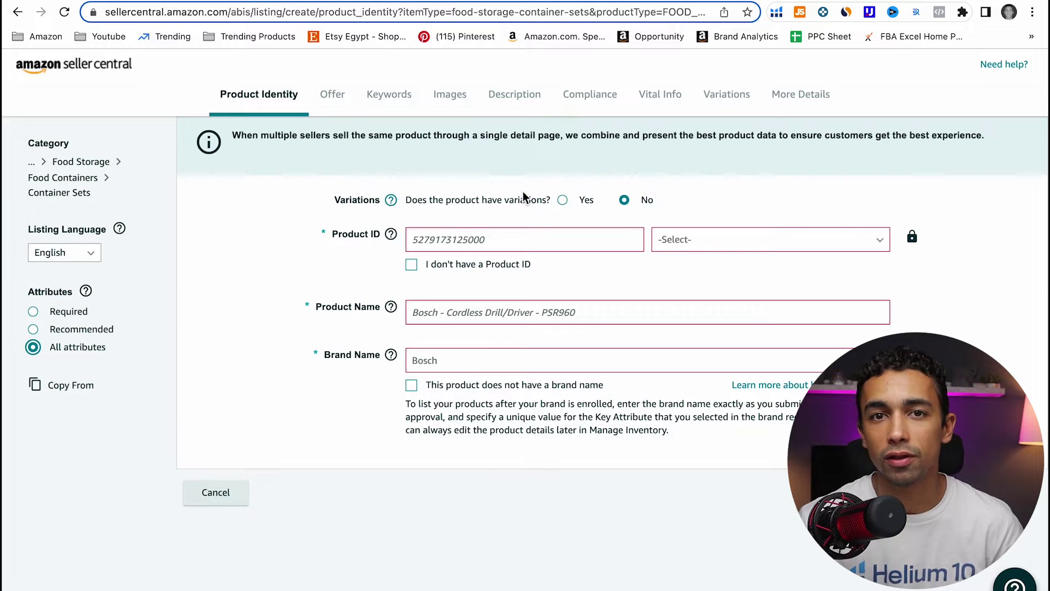
Check the available Product ID types, then mark the listing as not having a Product ID
left_click(346, 250)
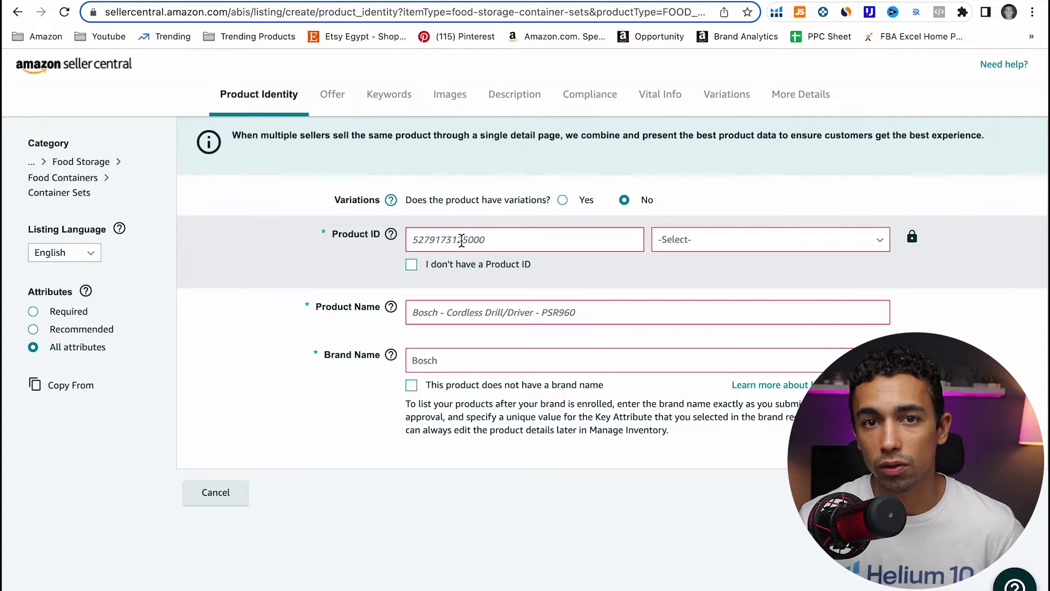
left_click(725, 238)
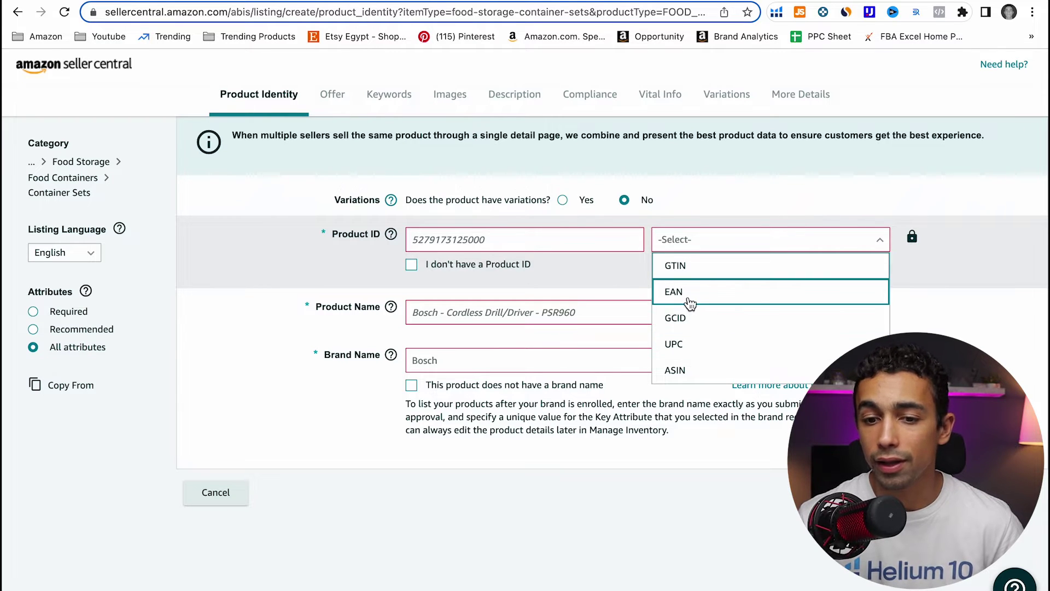
left_click(265, 255)
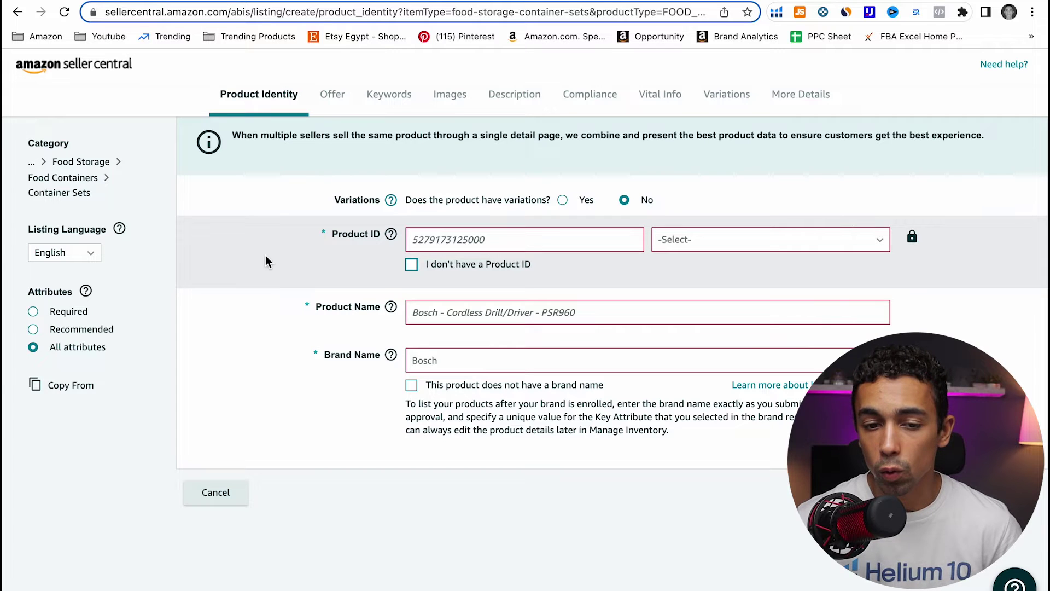
left_click(412, 264)
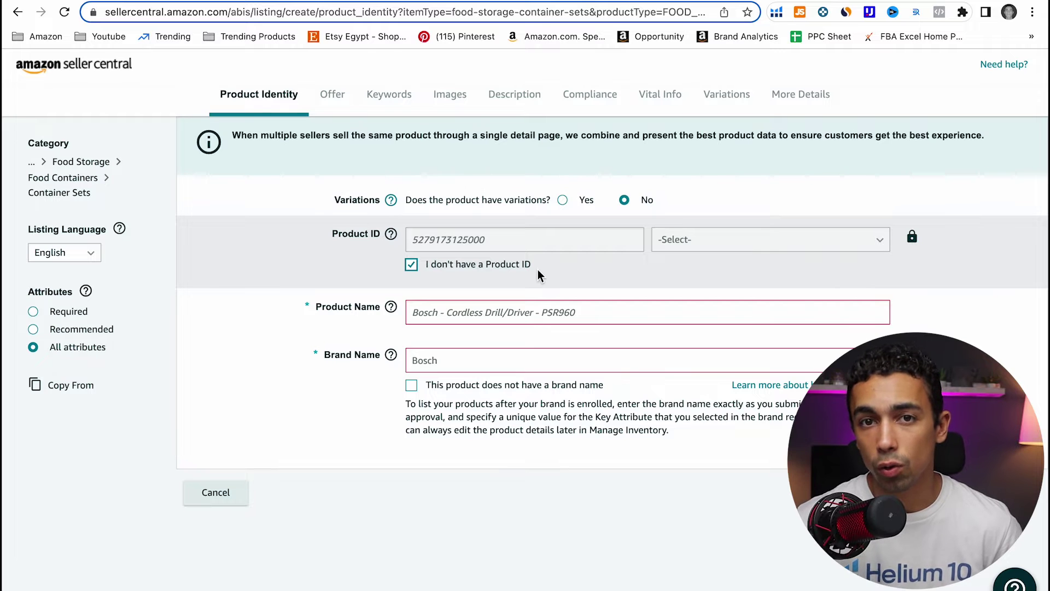
Examine the competitor's full product title on its Amazon page and the Product Name field's length and character rules
left_click_drag(314, 306, 377, 306)
left_click(372, 306)
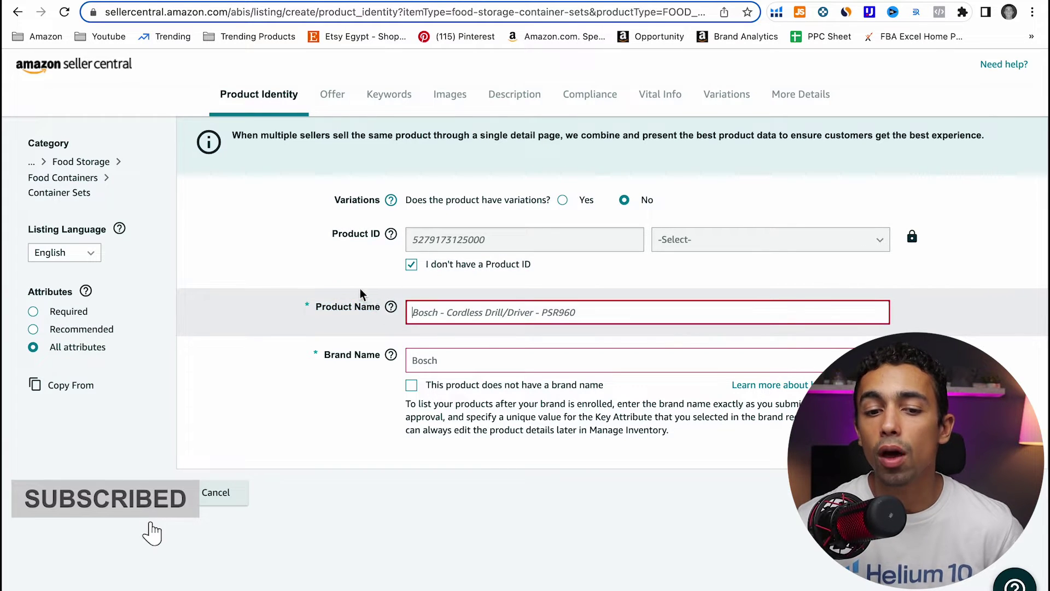
left_click(298, 2)
scroll(474, 178, "up", 20)
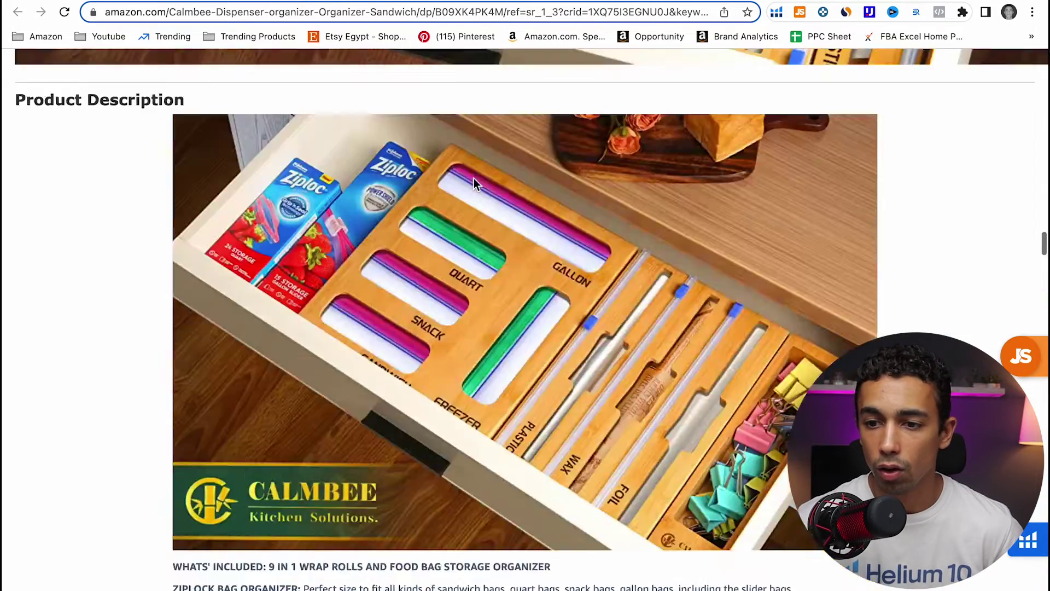
scroll(474, 179, "up", 20)
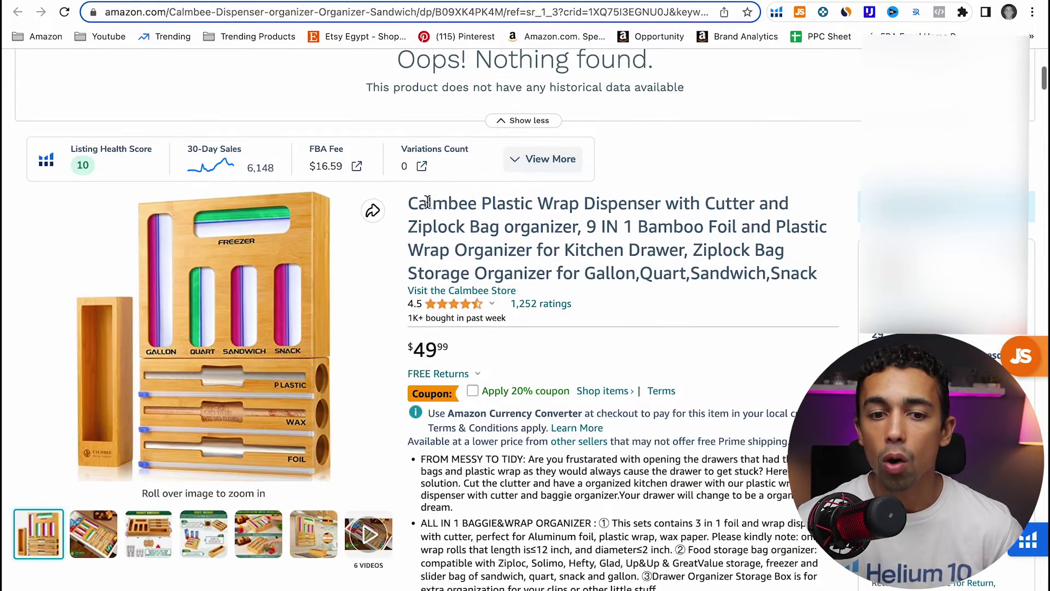
left_click_drag(411, 205, 830, 277)
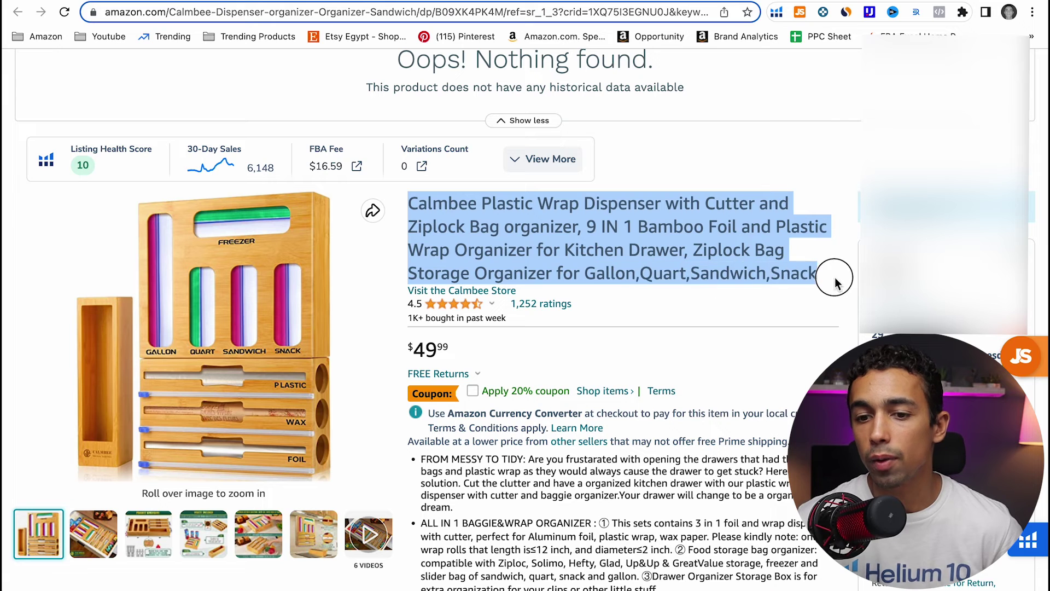
left_click(148, 7)
mouse_move(394, 279)
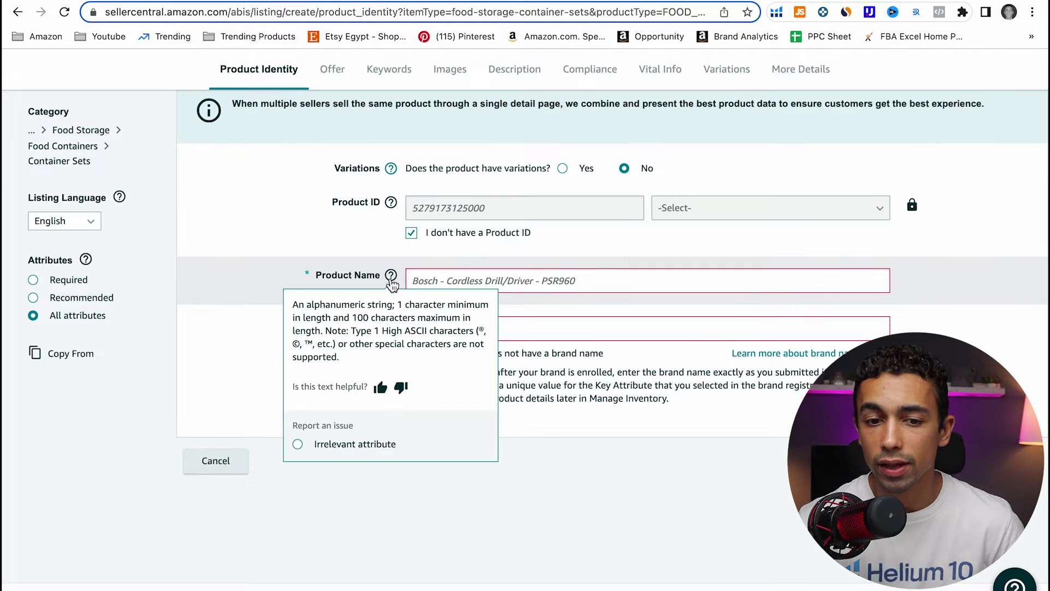
left_click_drag(355, 317, 445, 324)
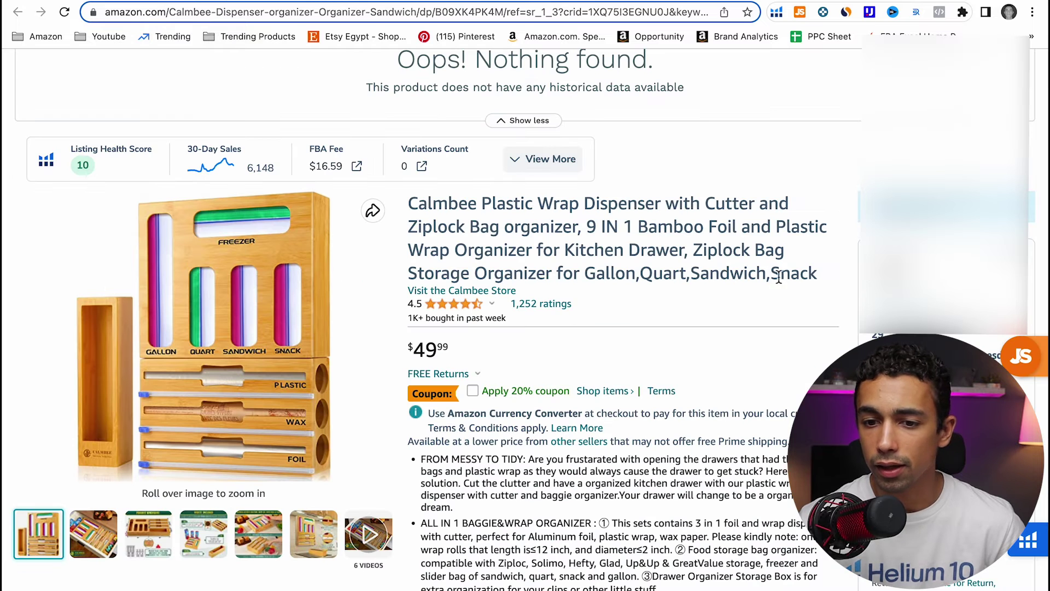
Copy the full Calmbee plastic wrap dispenser title from the Amazon page into the blank Google Docs document
left_click(821, 282)
left_click_drag(821, 281, 411, 207)
key("super+c")
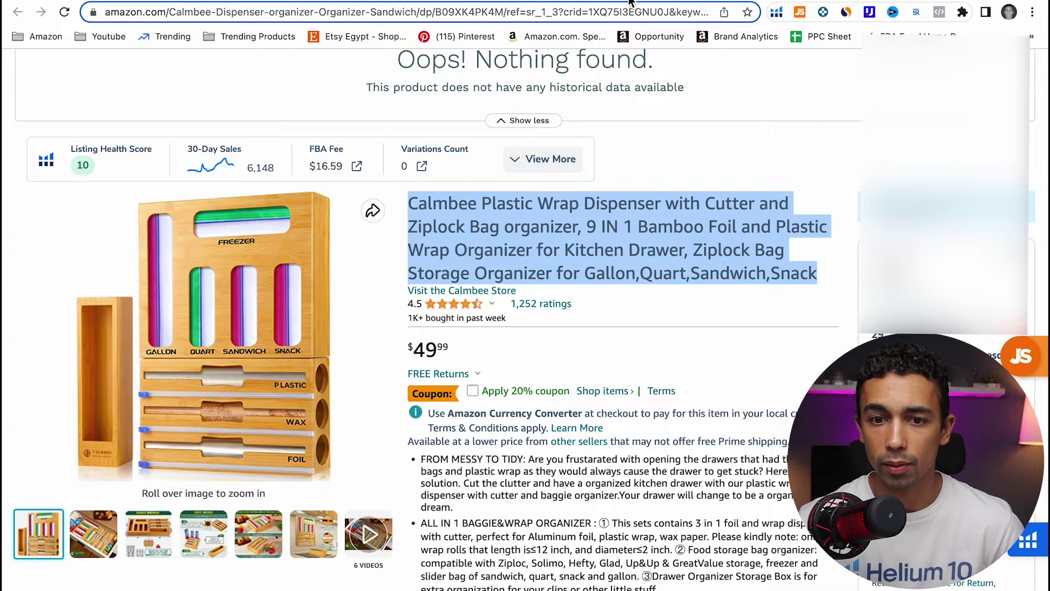
left_click(633, 4)
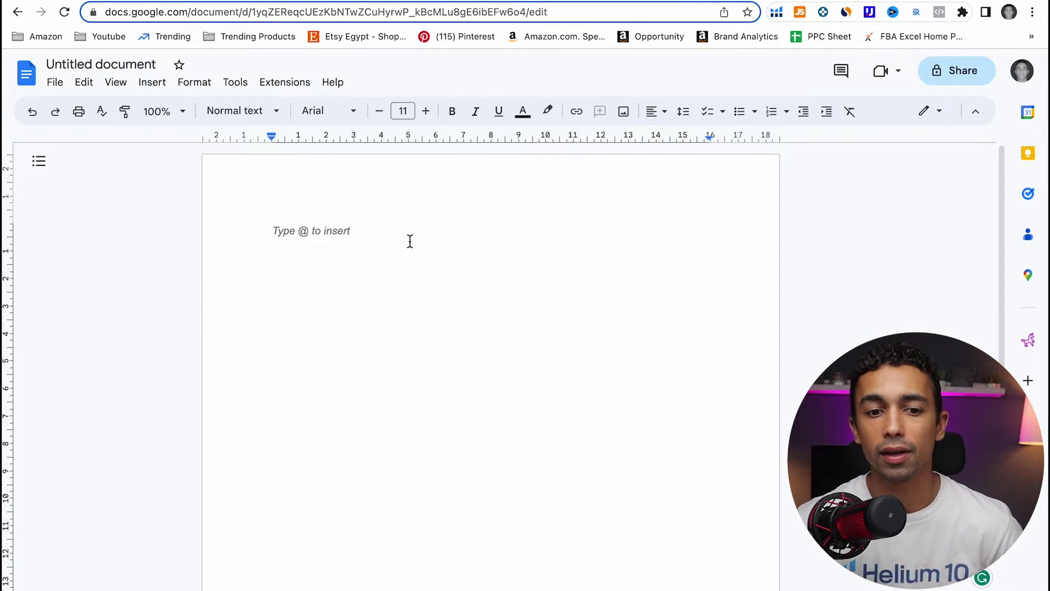
right_click(348, 232)
left_click(377, 294)
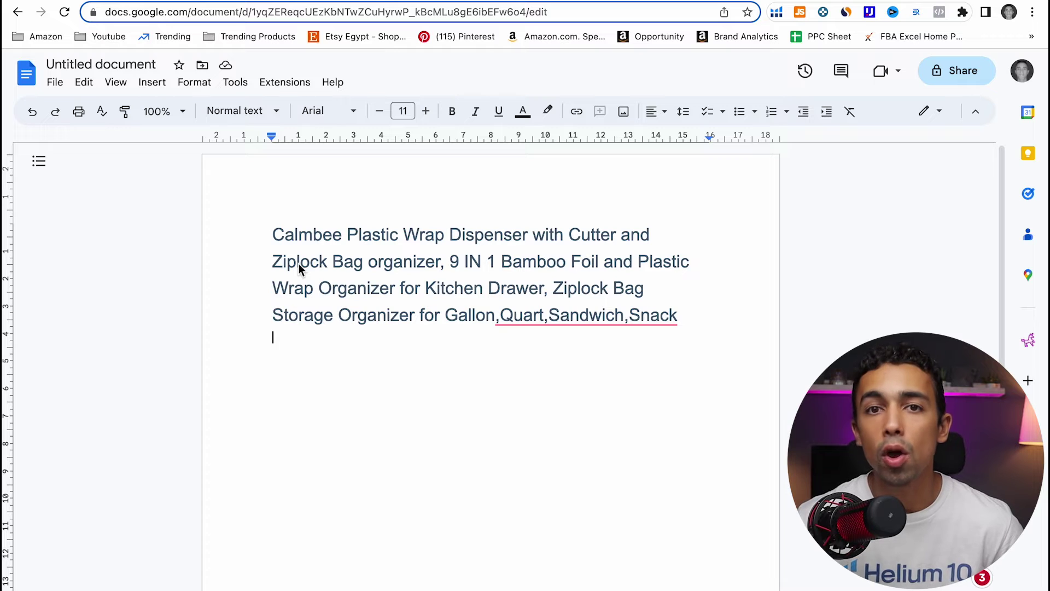
Examine the whole pasted product title and the brand name Calmbee at its start
left_click(369, 215)
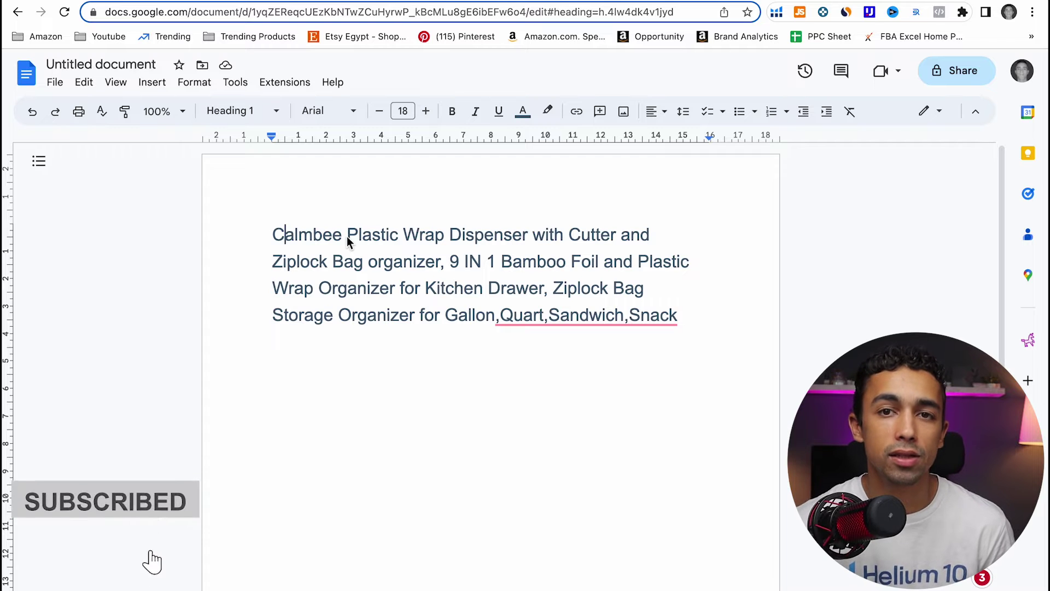
left_click_drag(248, 218, 681, 314)
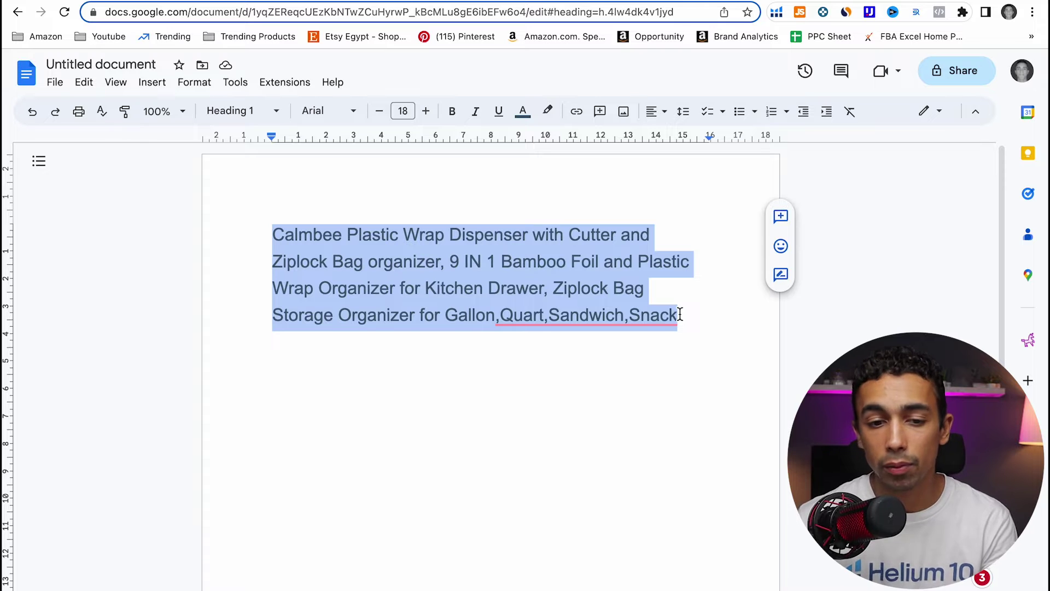
left_click(244, 225)
left_click_drag(274, 235, 342, 239)
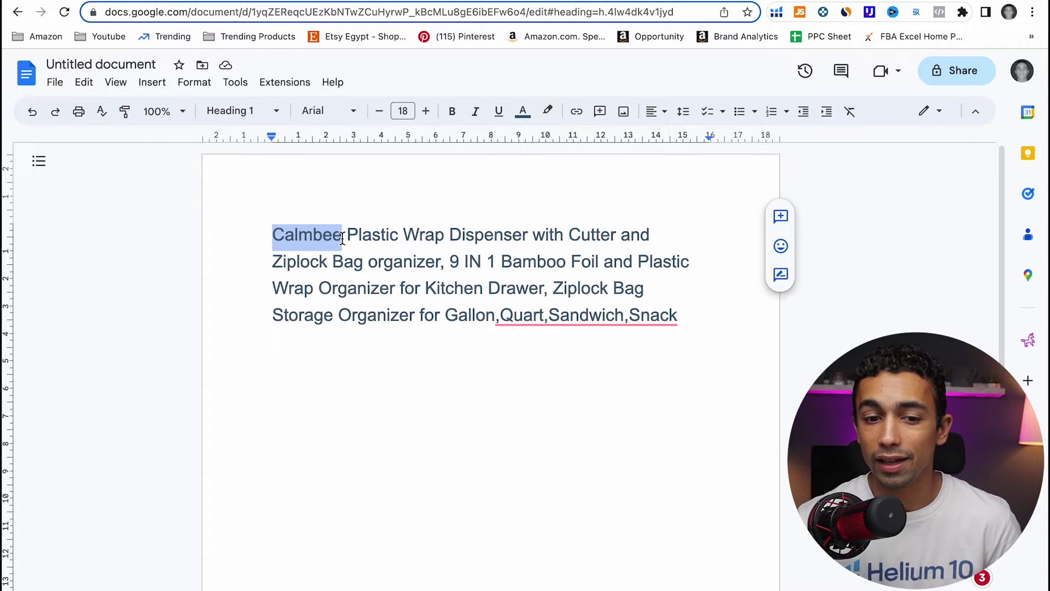
left_click(321, 209)
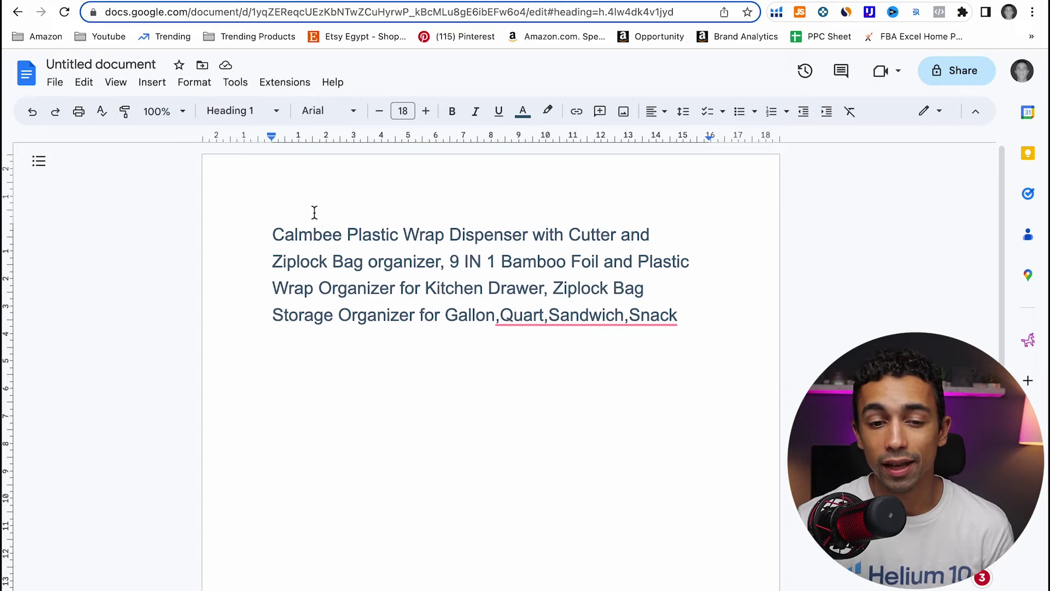
left_click(281, 234)
left_click_drag(282, 234, 708, 319)
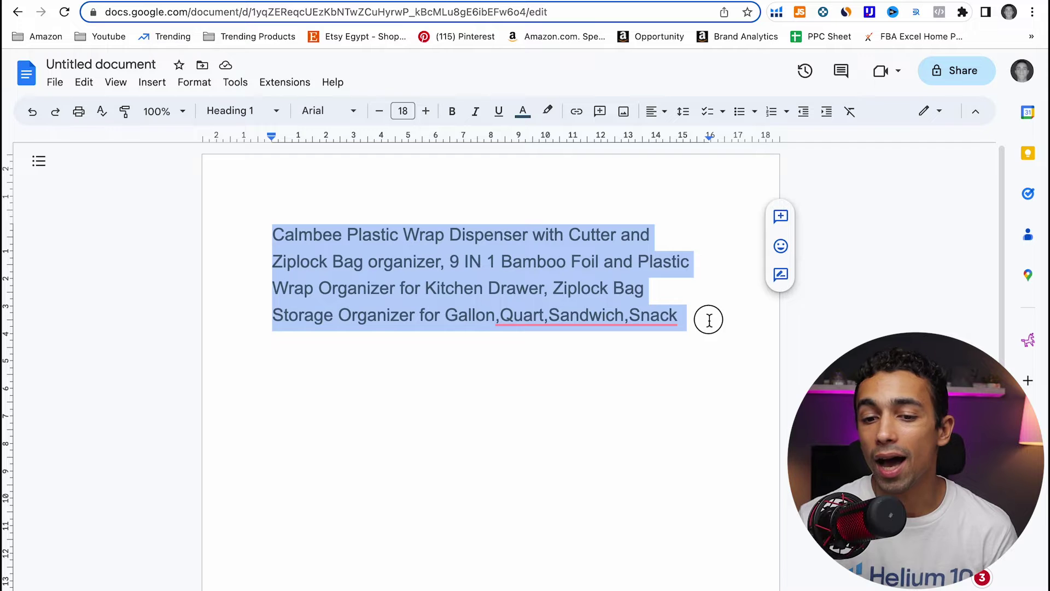
left_click(710, 321)
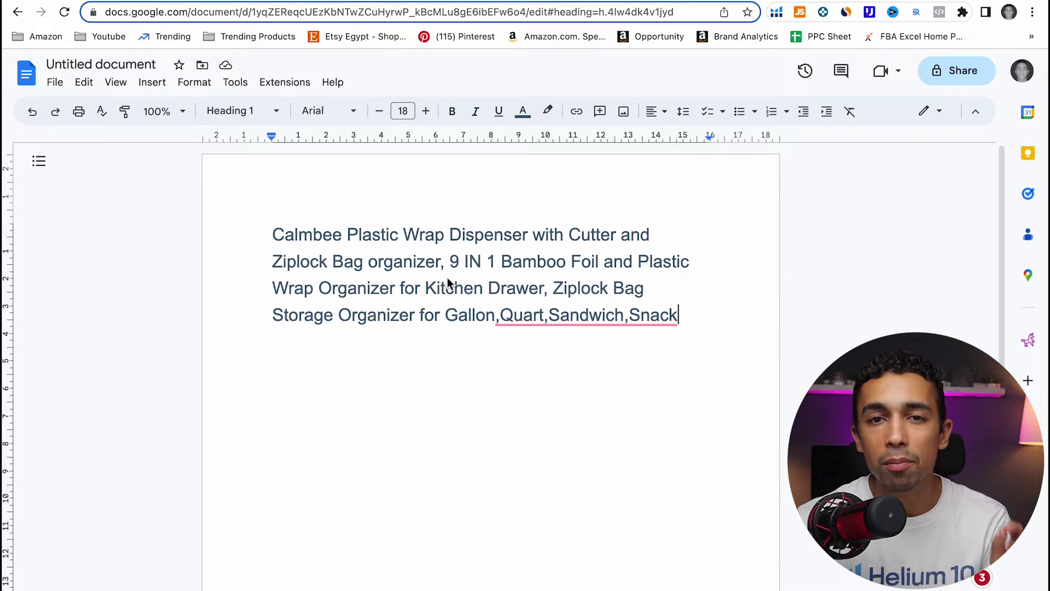
Examine the title's first line, focusing on the brand name and the opening keywords "Plastic Wrap Dispenser with Cutter"
left_click_drag(274, 236, 689, 236)
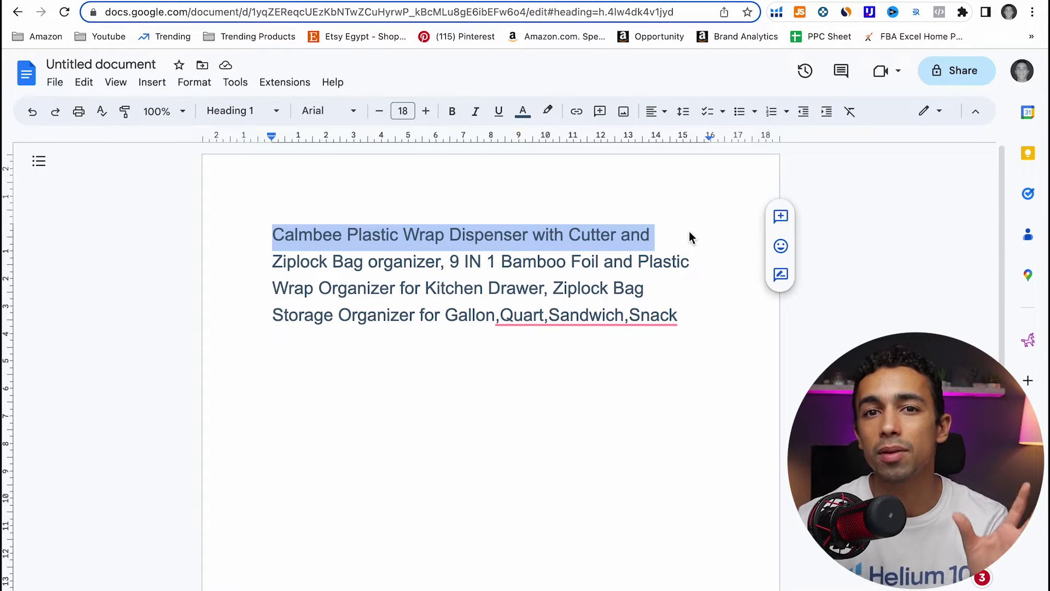
left_click(680, 236)
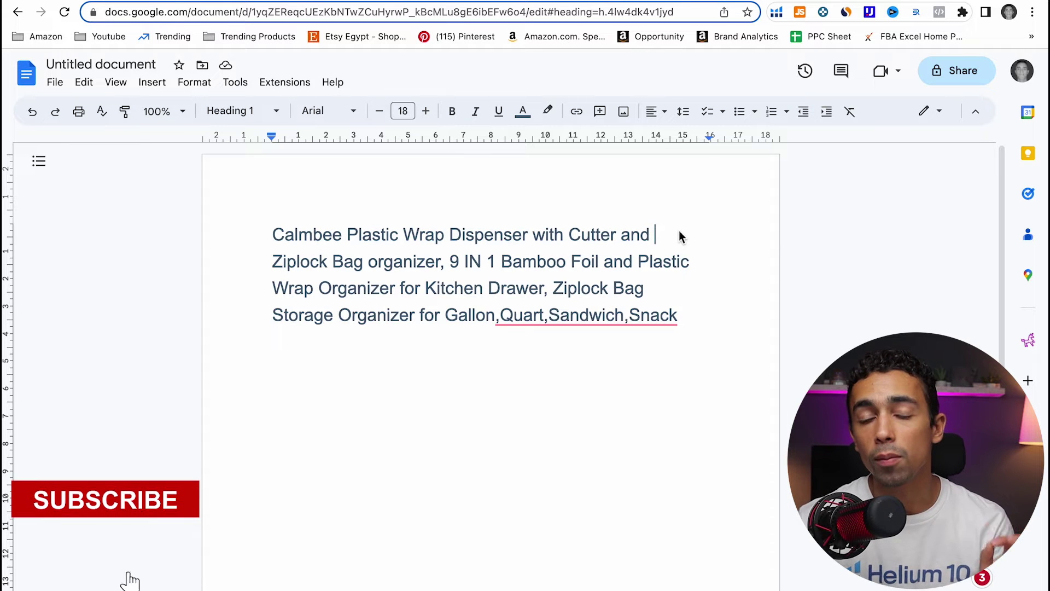
left_click(276, 239)
left_click_drag(278, 242, 493, 239)
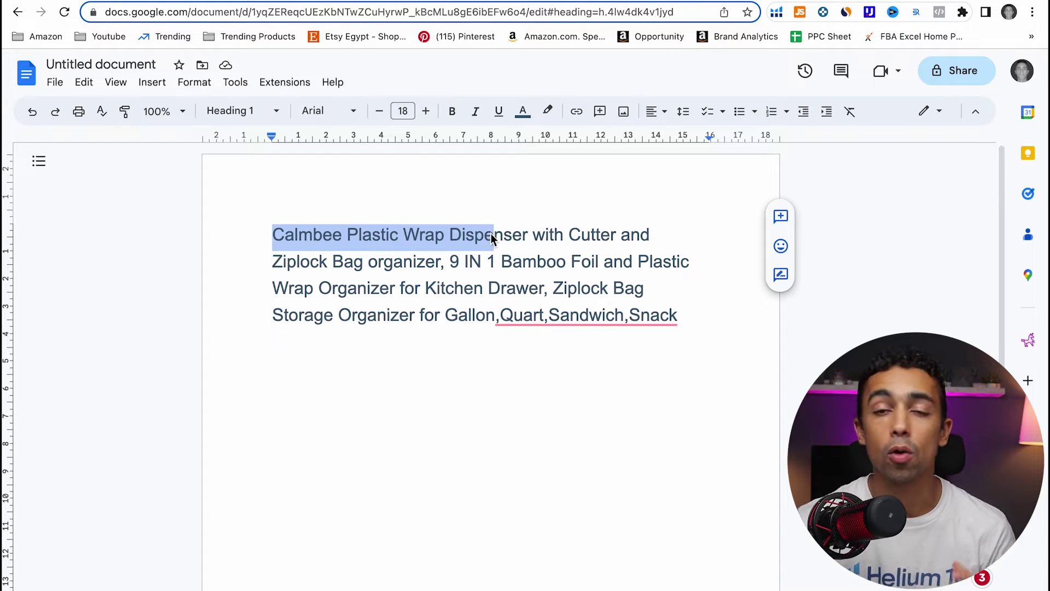
left_click(256, 237)
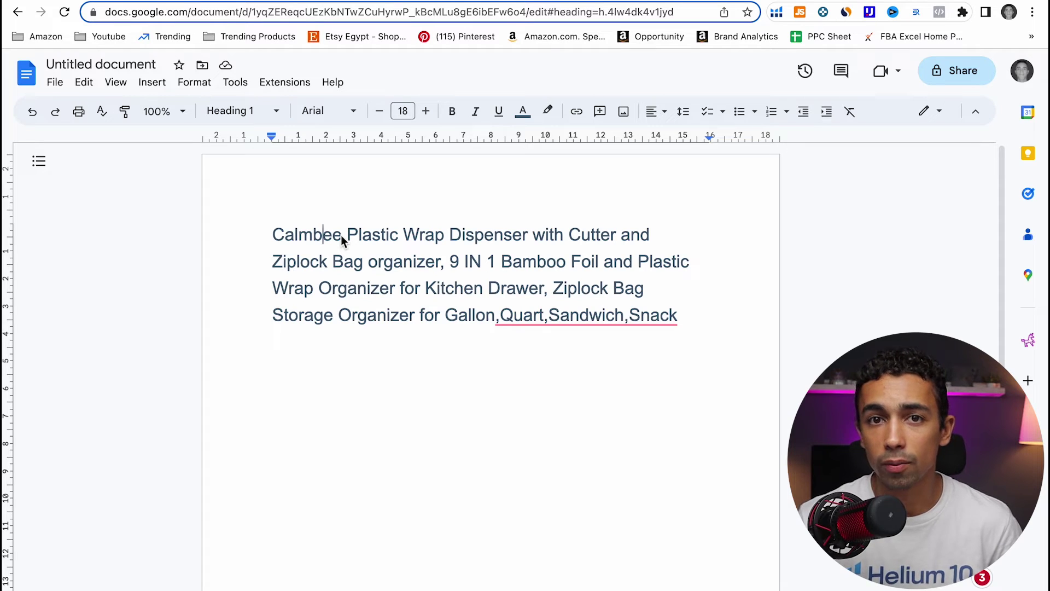
left_click_drag(342, 236, 275, 239)
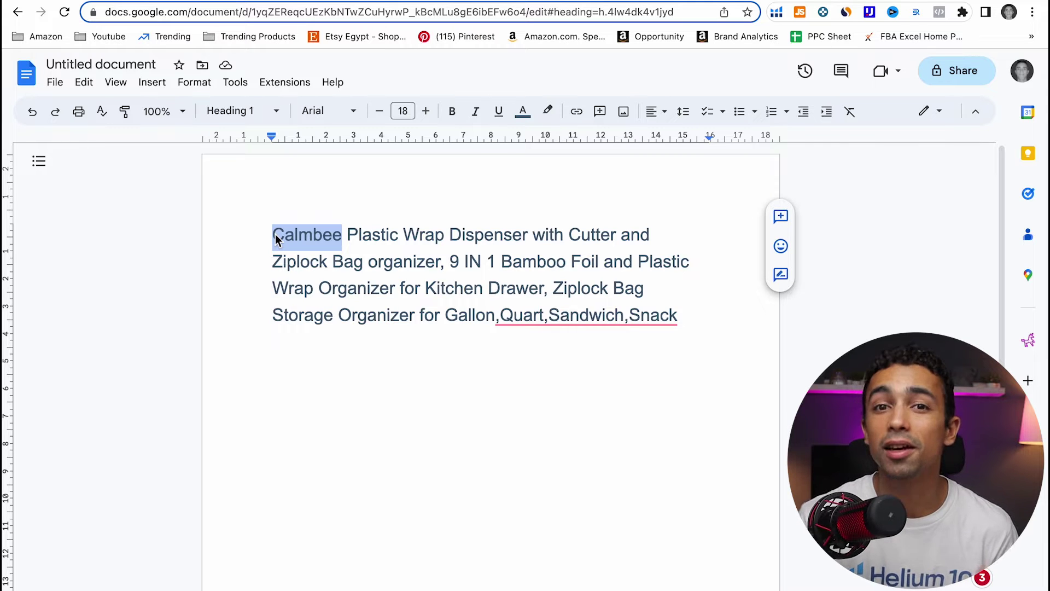
left_click(275, 234)
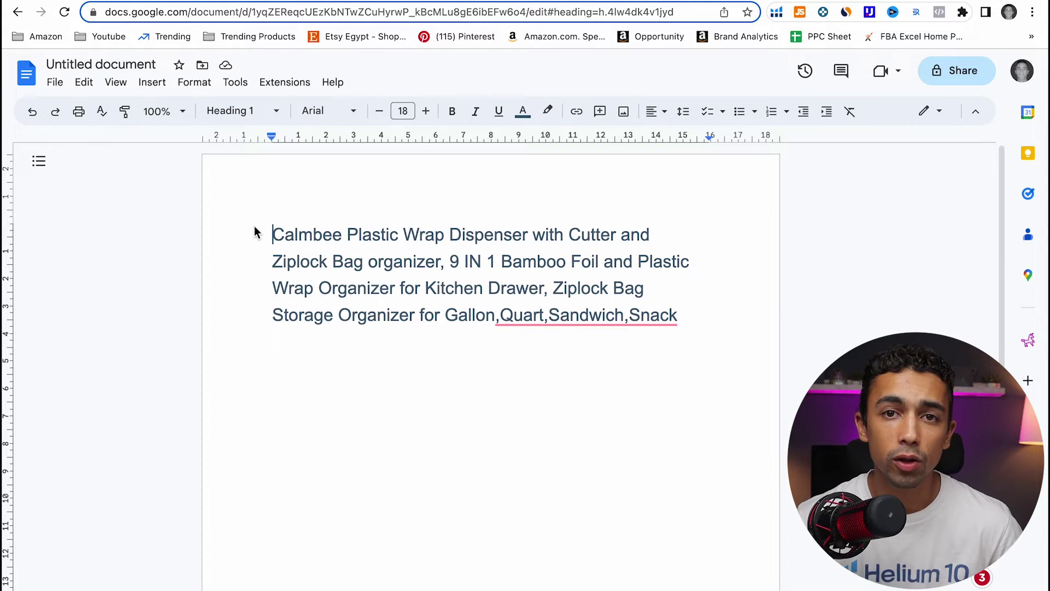
left_click_drag(255, 231, 623, 233)
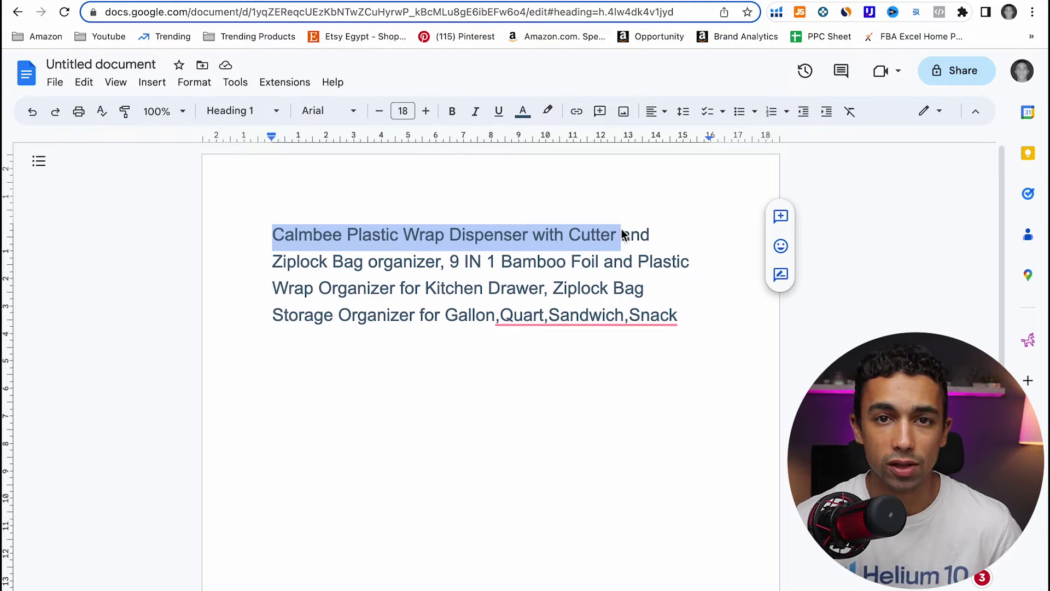
left_click(623, 234)
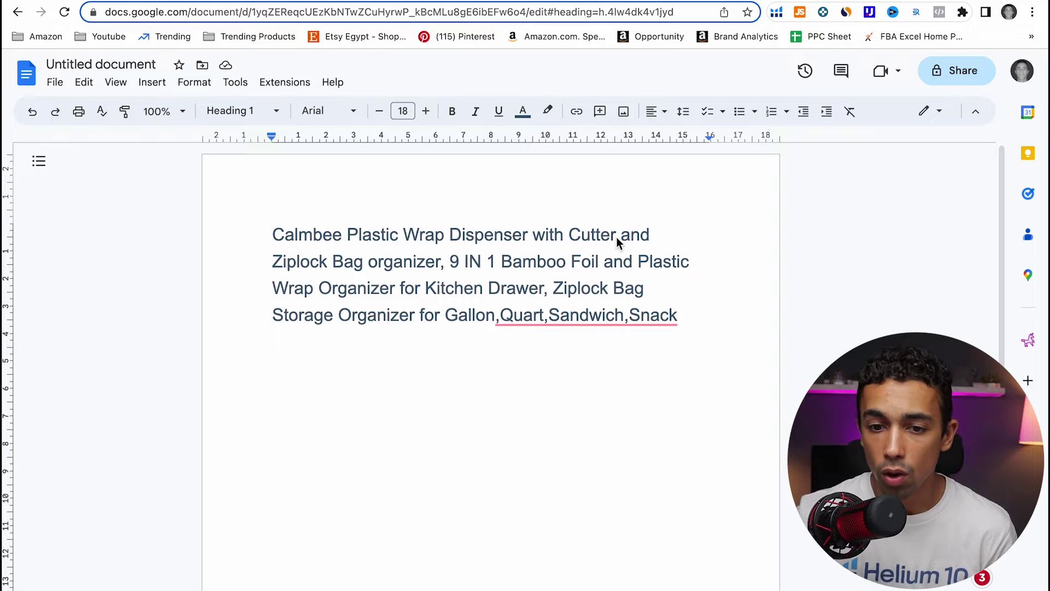
Add a hyphen after "Cutter" in the copied title and delete the brand name Calmbee from its start
type("-")
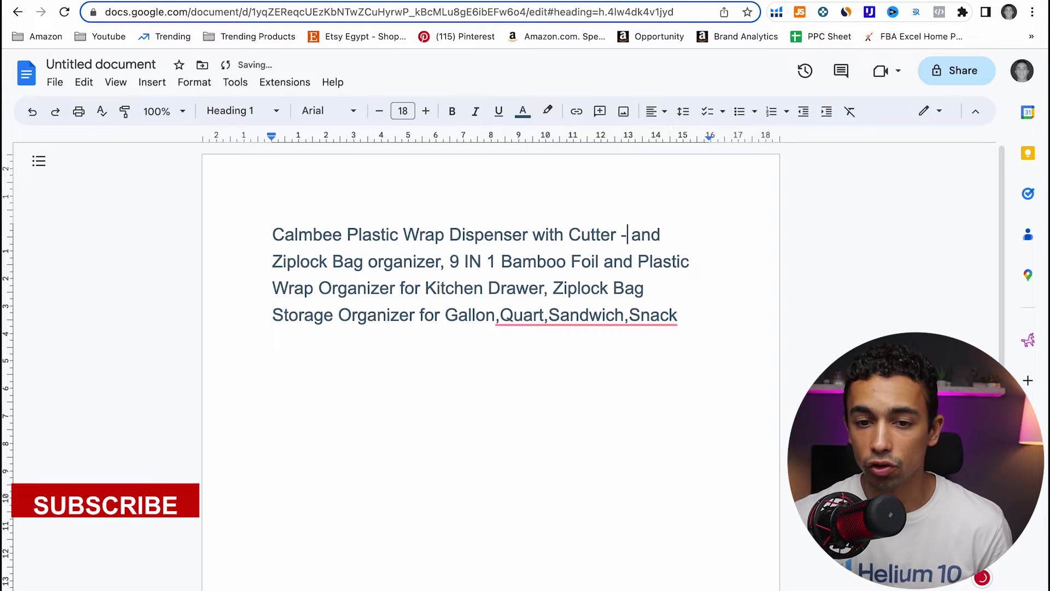
double_click(295, 234)
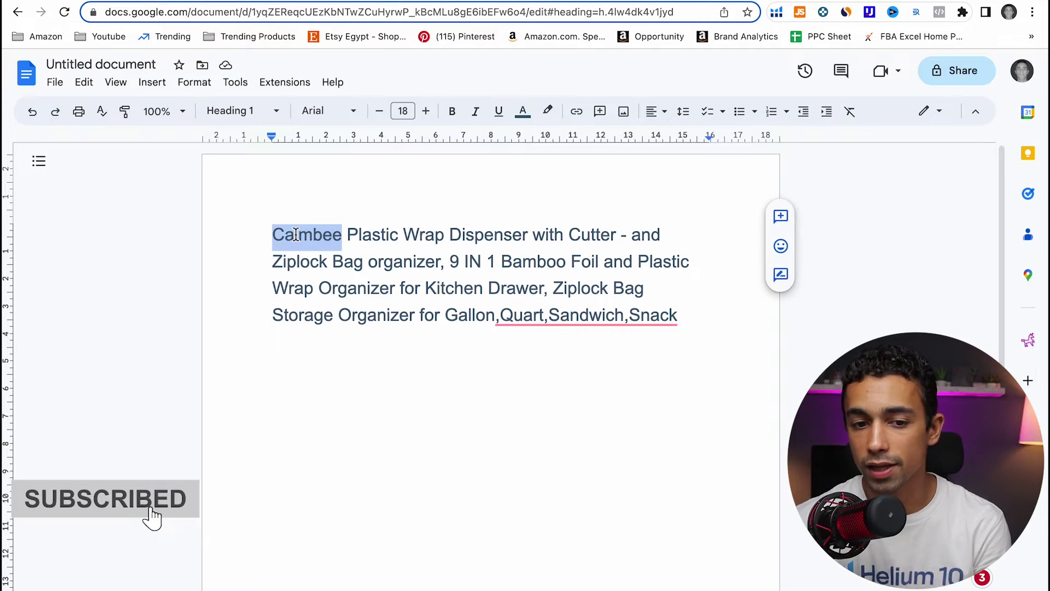
key("BackSpace")
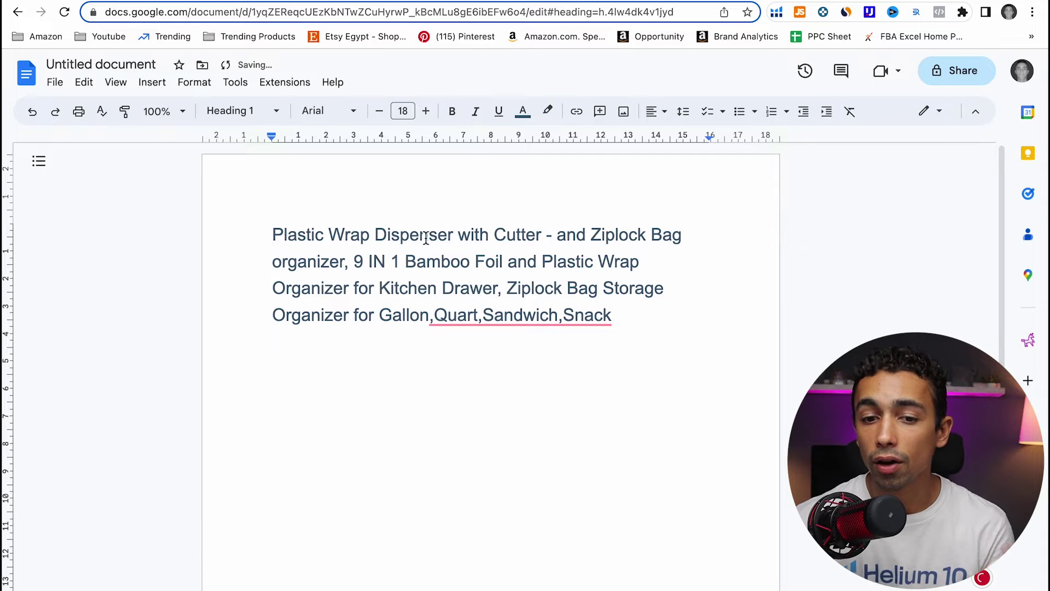
left_click_drag(545, 236, 273, 235)
left_click(547, 235)
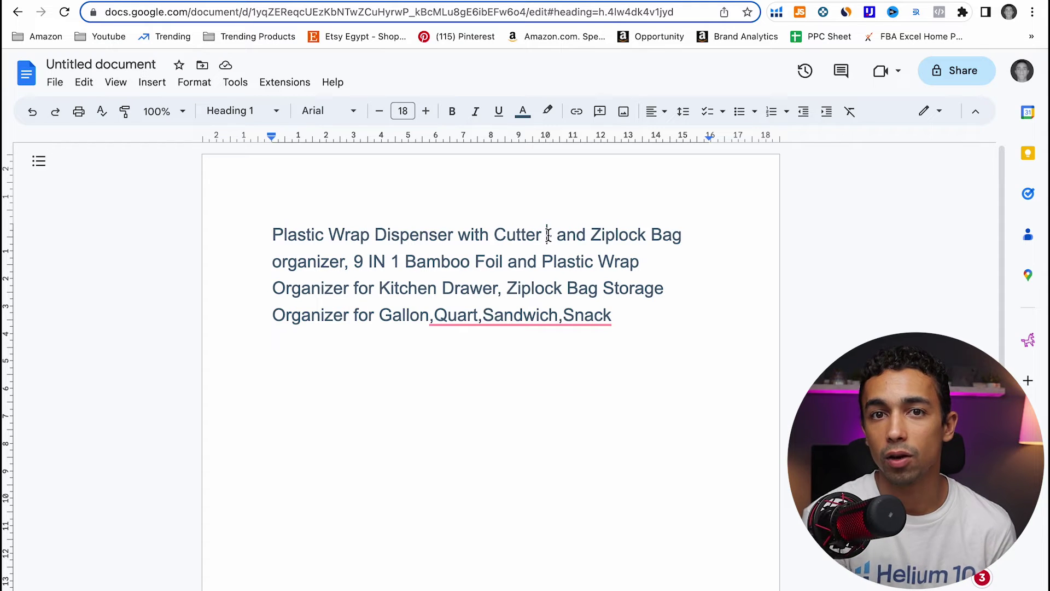
type("-")
key("super+Left")
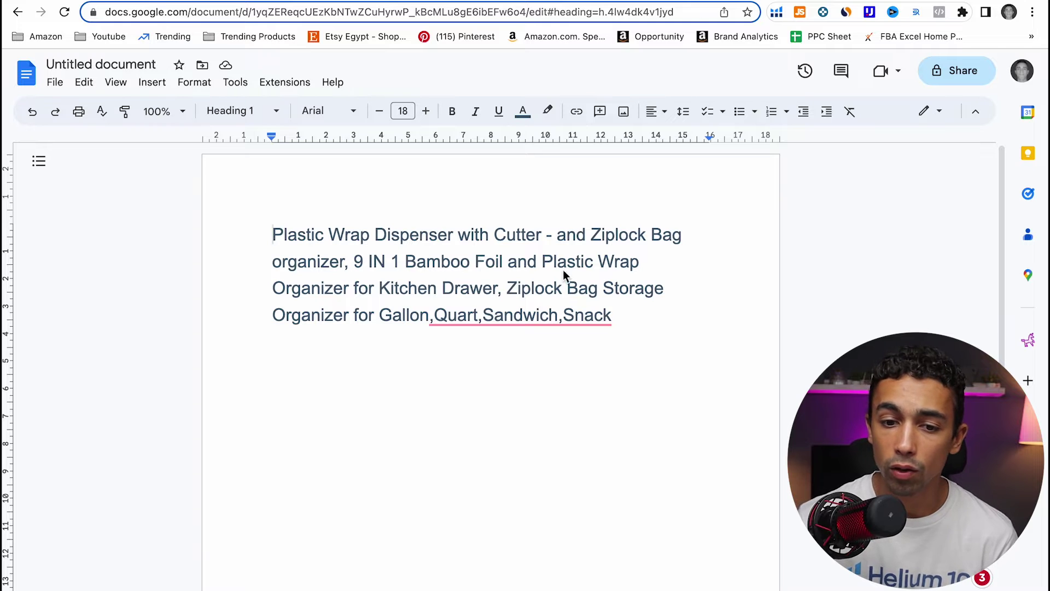
Replace the commas after "organizer", "Kitchen Drawer" and "Gallon" in the title with spaced hyphens
left_click(349, 267)
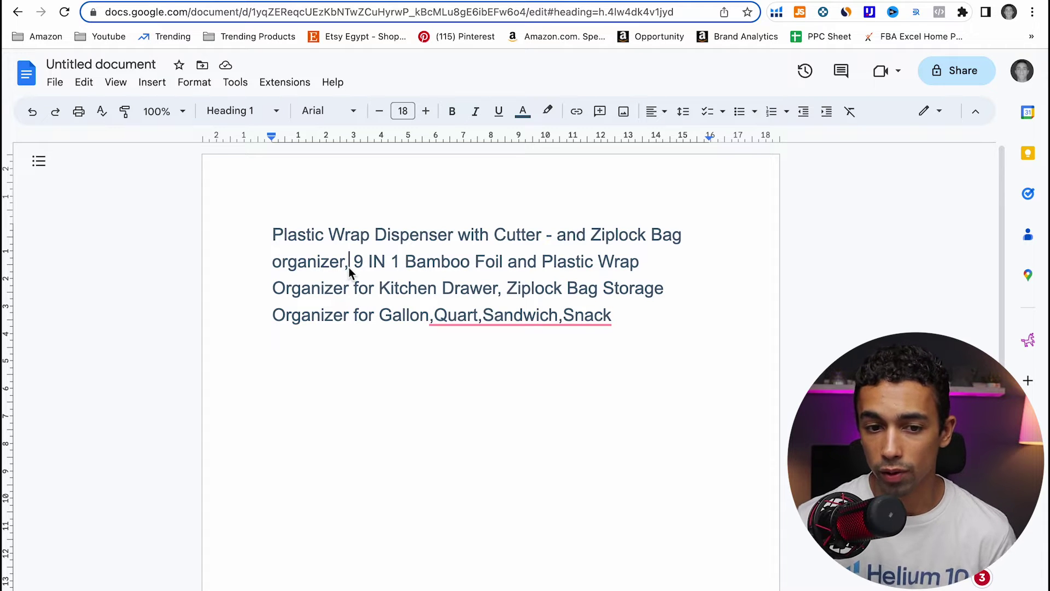
key("BackSpace")
key("BackSpace")
type("-")
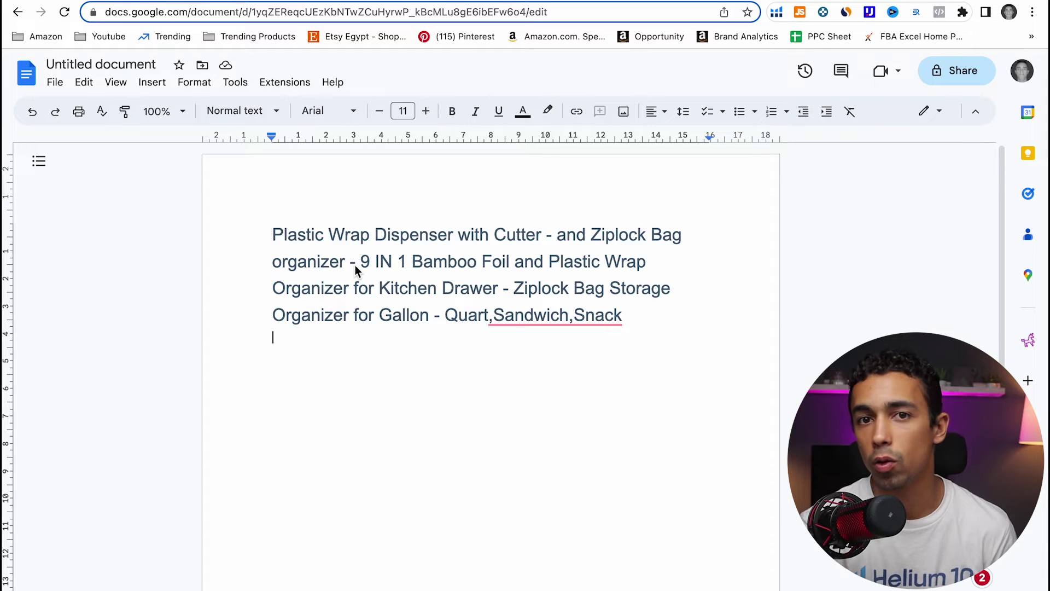
Copy the whole edited title into the Seller Central listing's Product Name field and open the GTIN exemption application
key("ctrl+a")
key("ctrl+c")
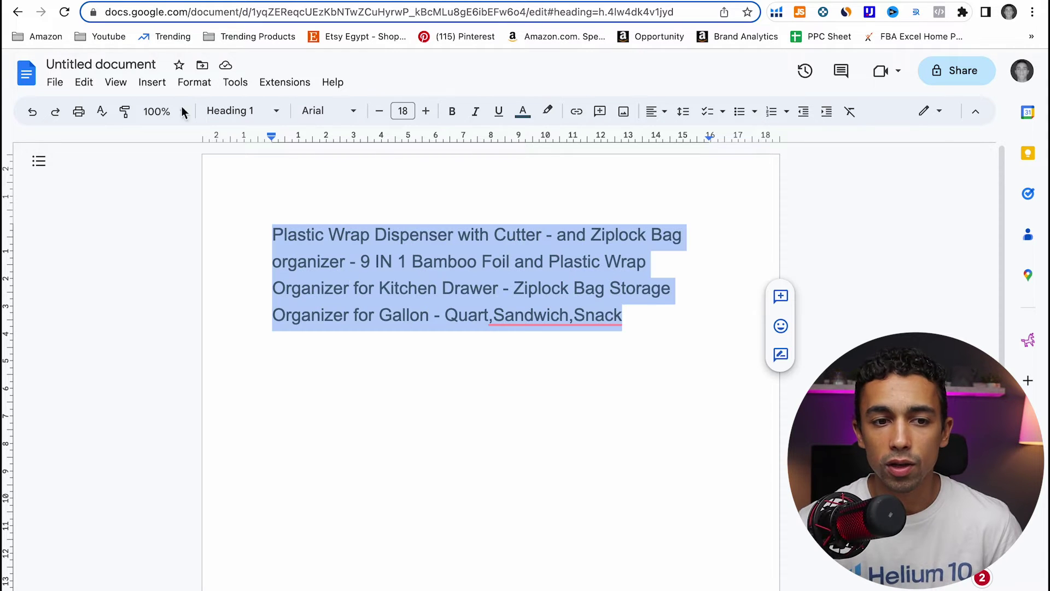
left_click(119, 2)
key("ctrl+v")
left_click(999, 332)
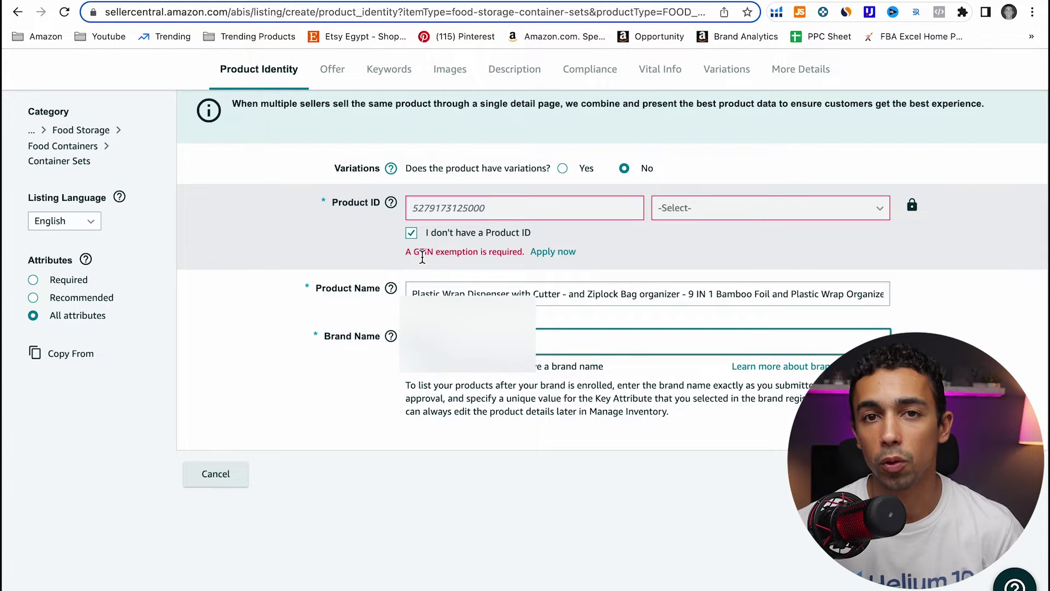
left_click(553, 252)
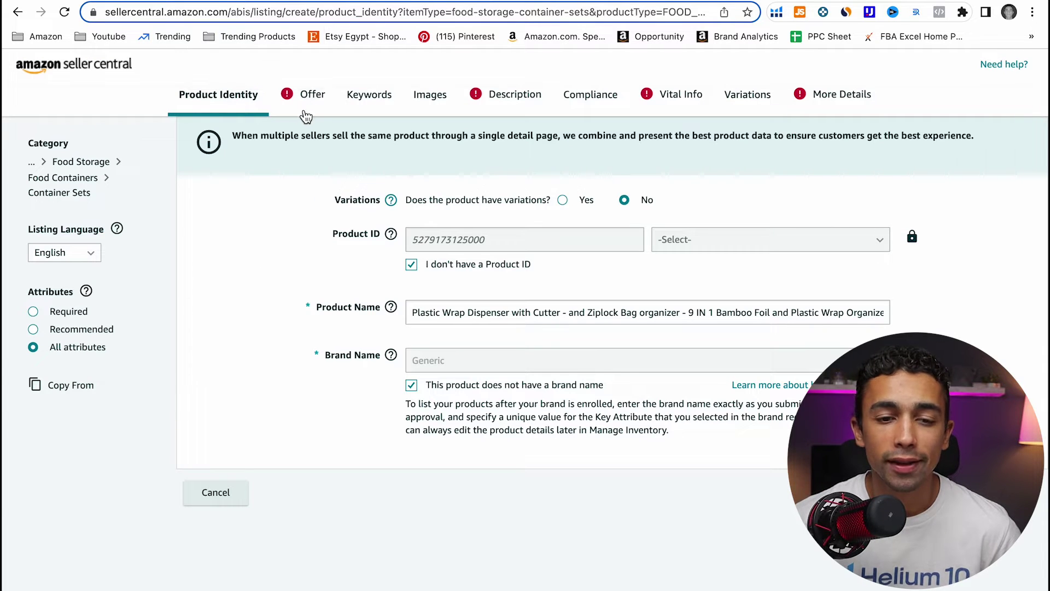
In the listing's Offer details, set Your Price to USD 30.99 and Sale Price to USD 25.99
left_click(309, 99)
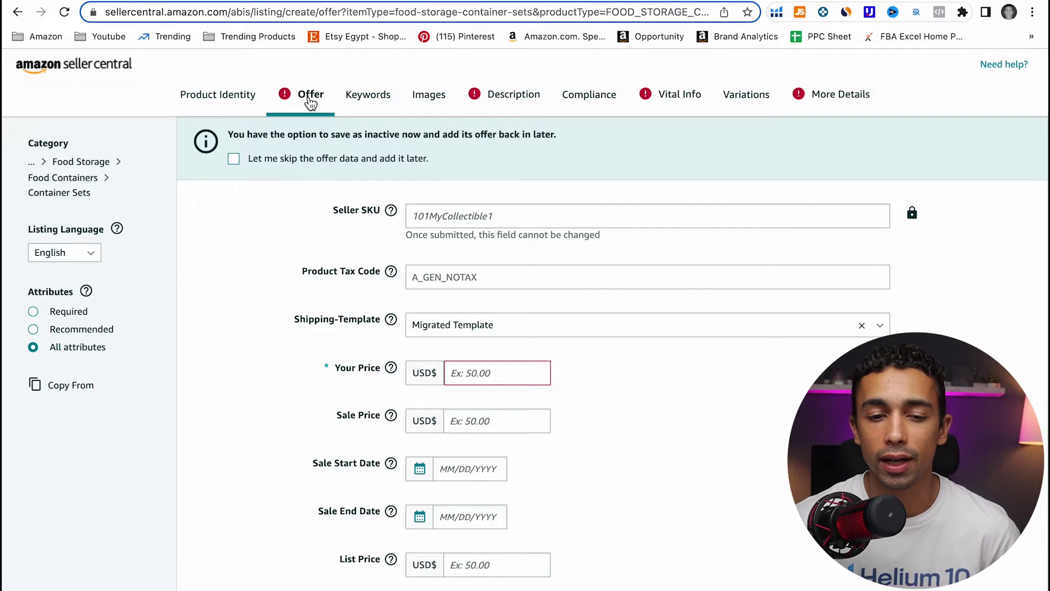
scroll(372, 134, "down", 2)
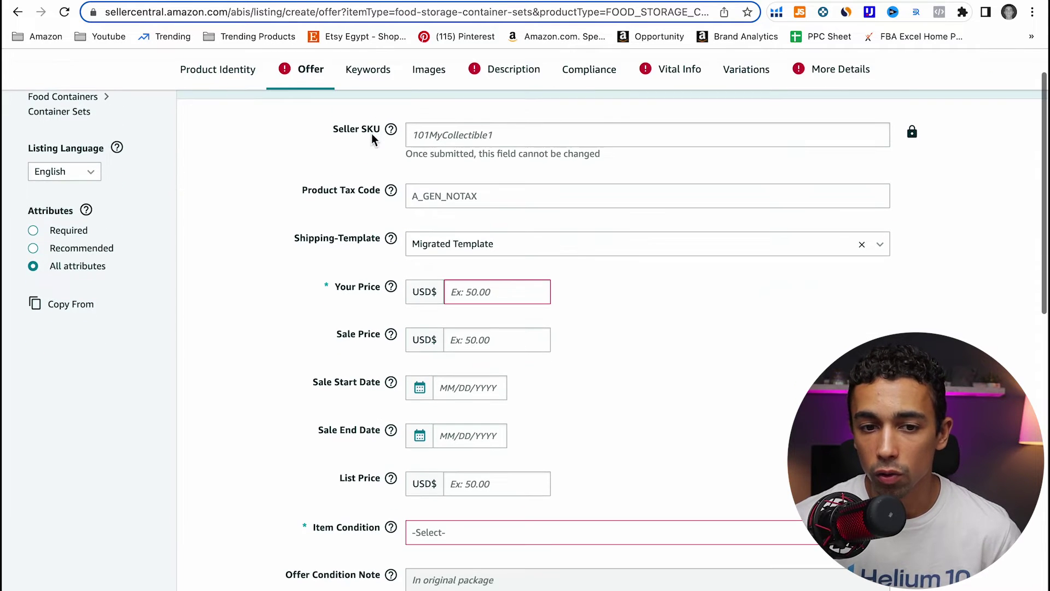
mouse_move(390, 213)
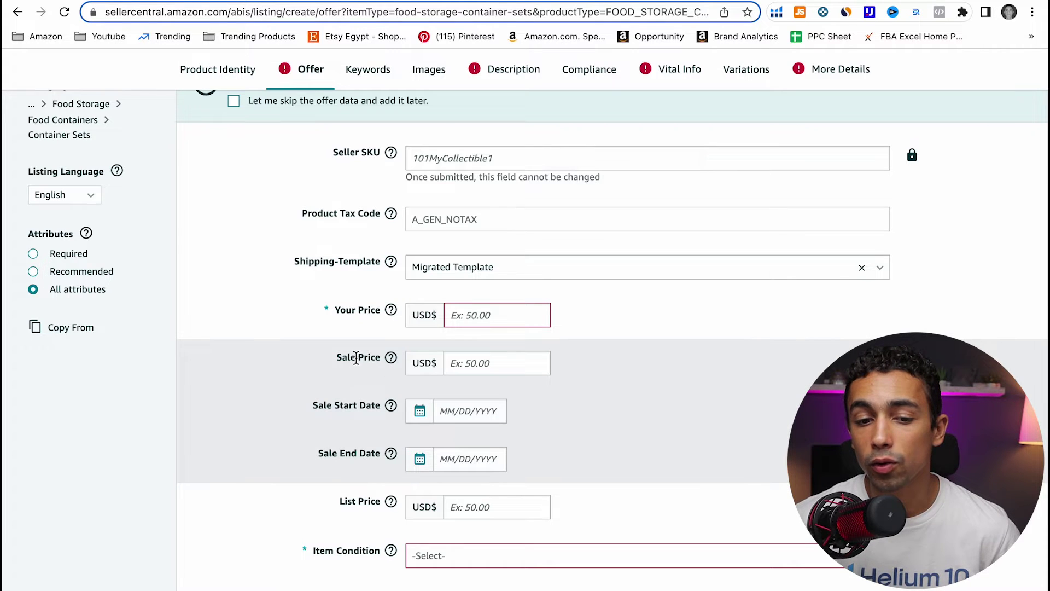
mouse_move(398, 364)
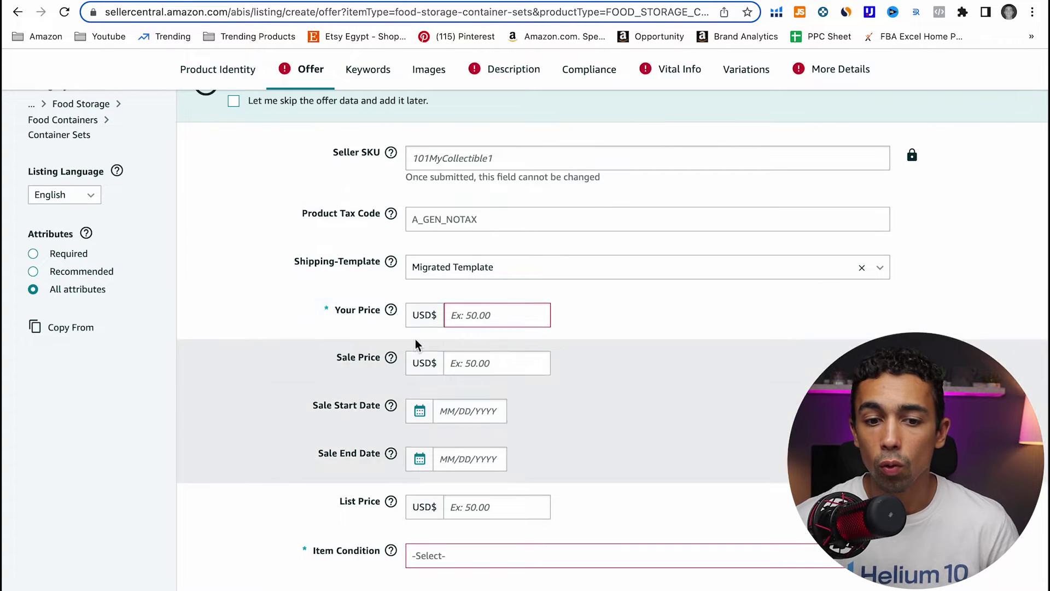
mouse_move(391, 316)
left_click(464, 316)
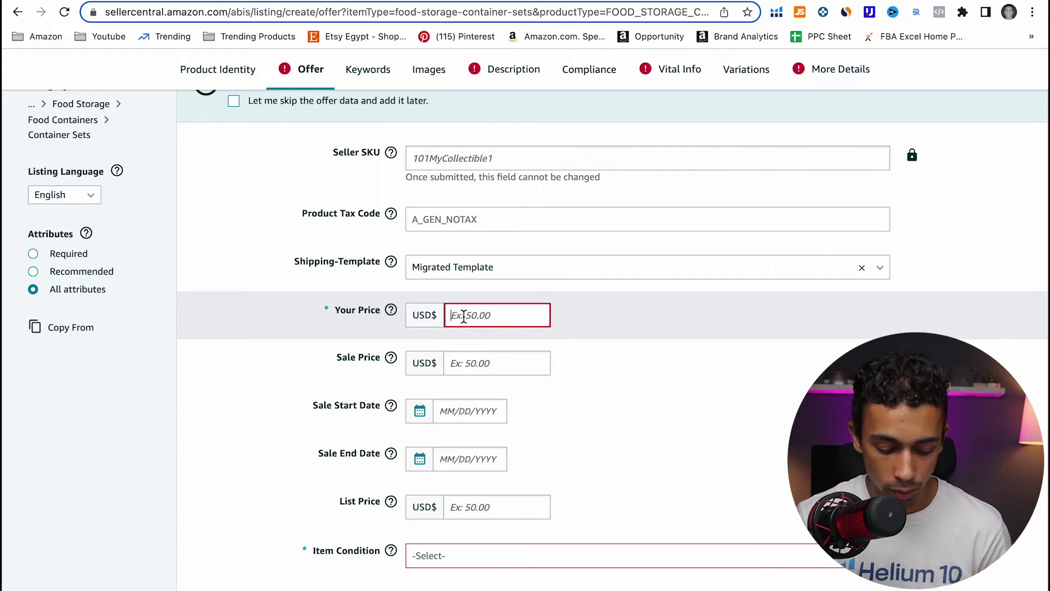
type("30.99")
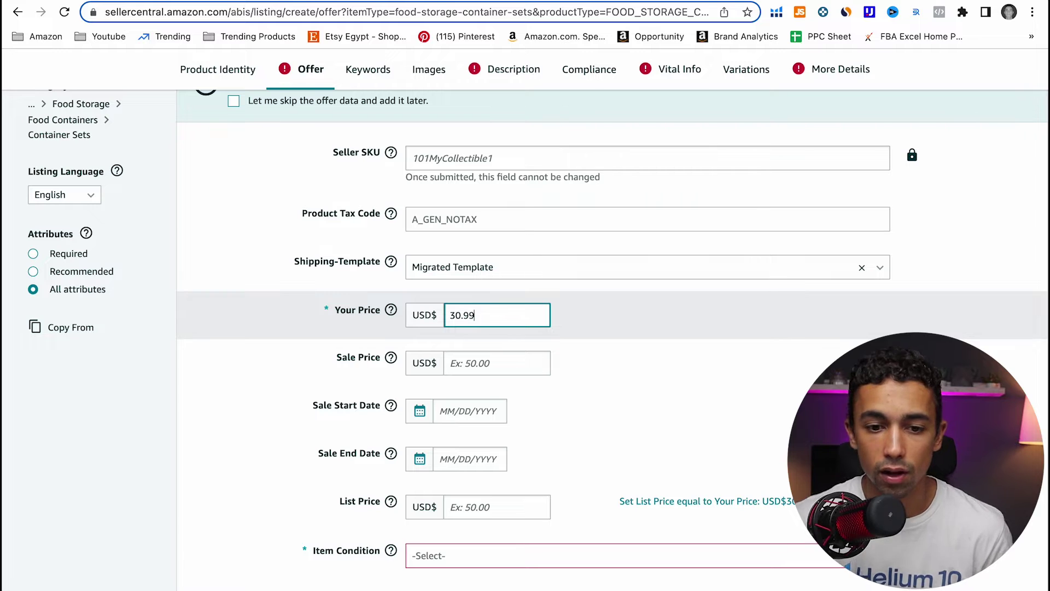
left_click(466, 364)
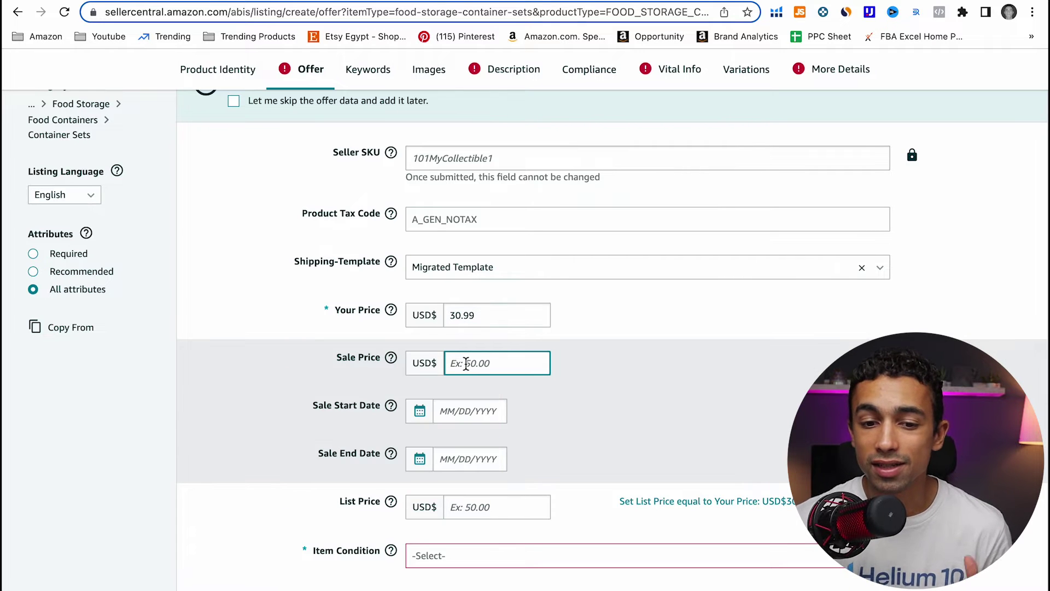
type("25.99")
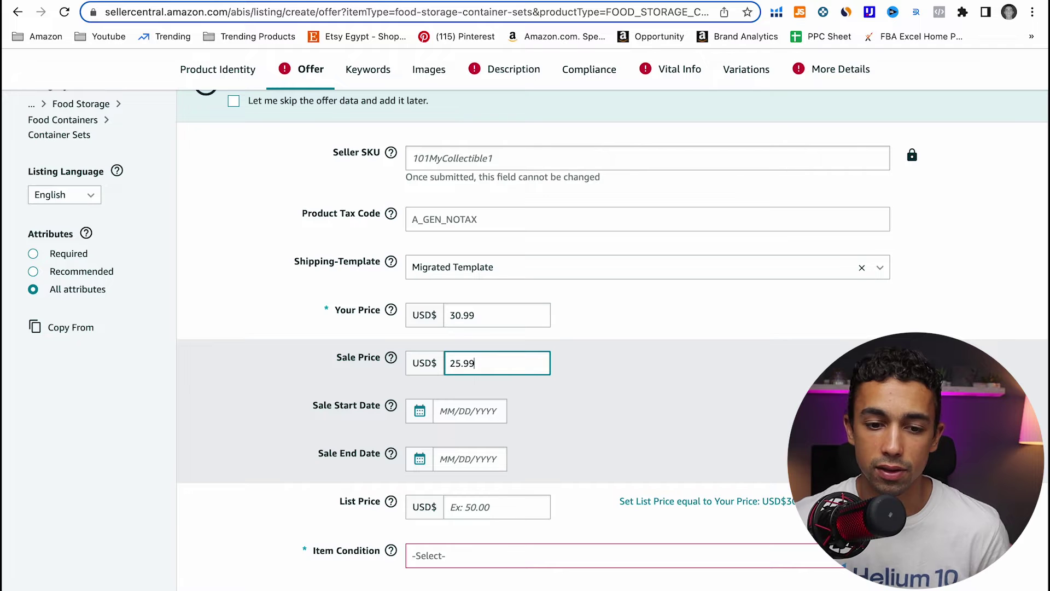
left_click(246, 415)
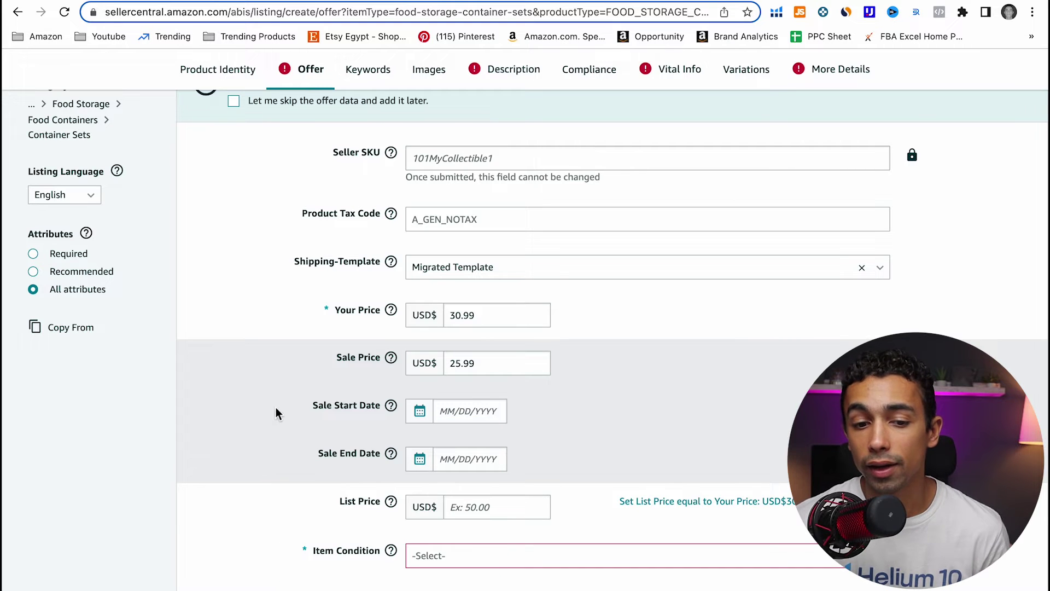
Set the Sale Start Date to 06/27/2023
left_click(377, 359)
left_click(391, 405)
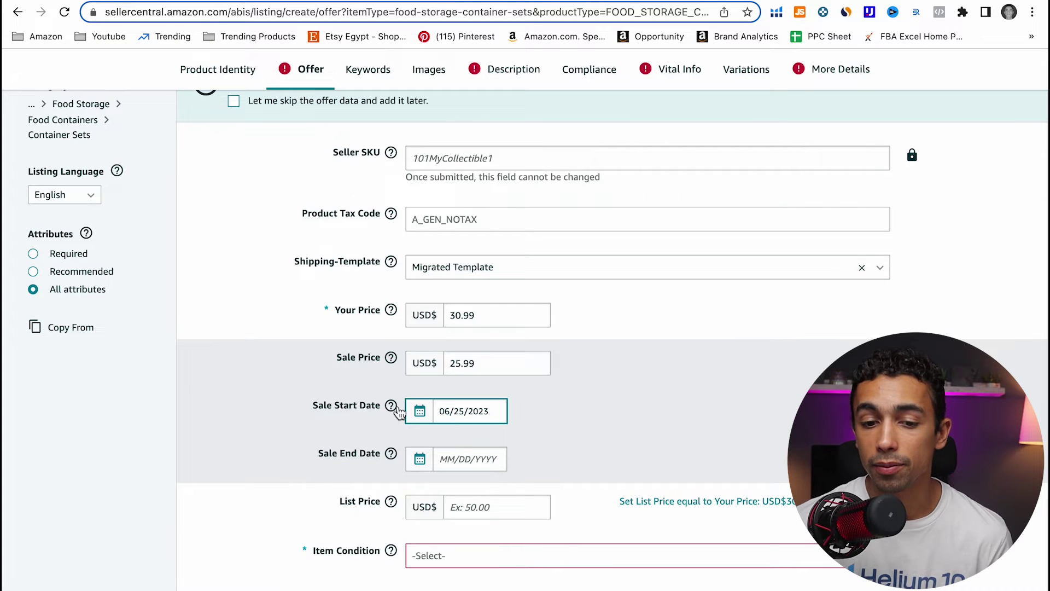
left_click(485, 410)
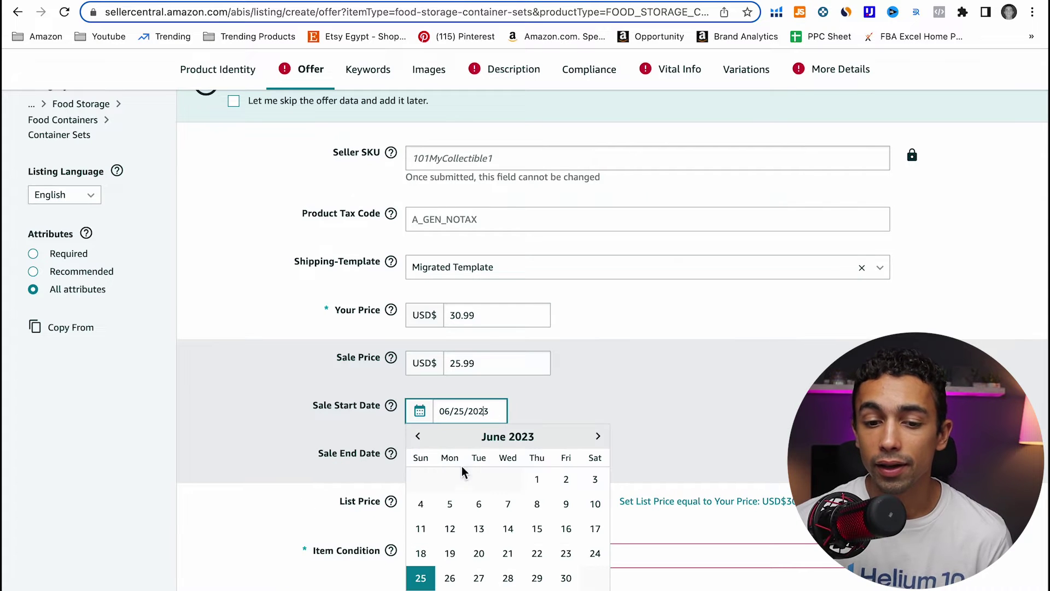
left_click(480, 579)
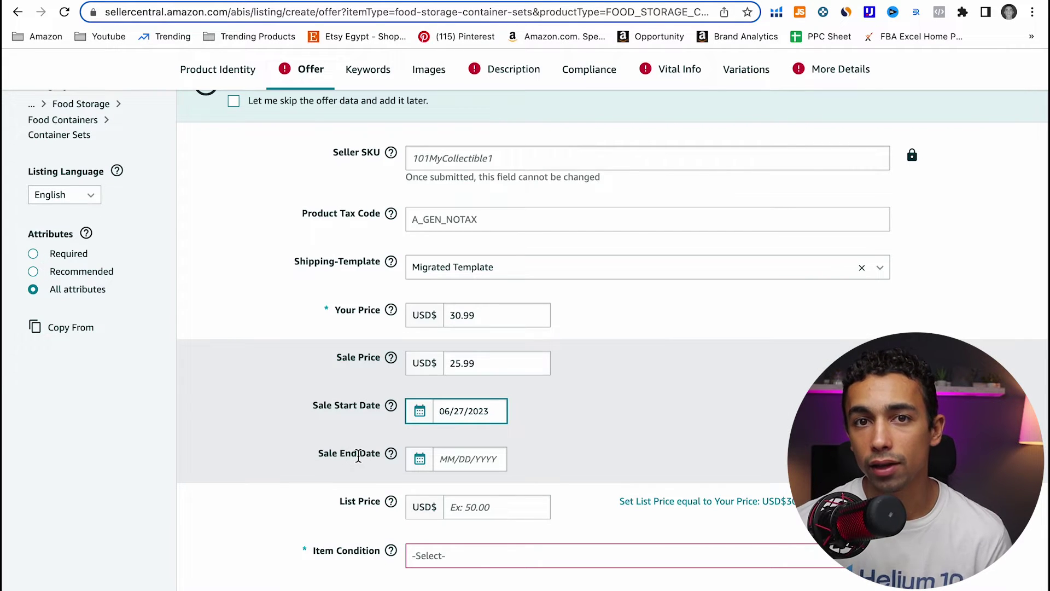
Set the Sale End Date to 07/25/2023
scroll(372, 416, "down", 2)
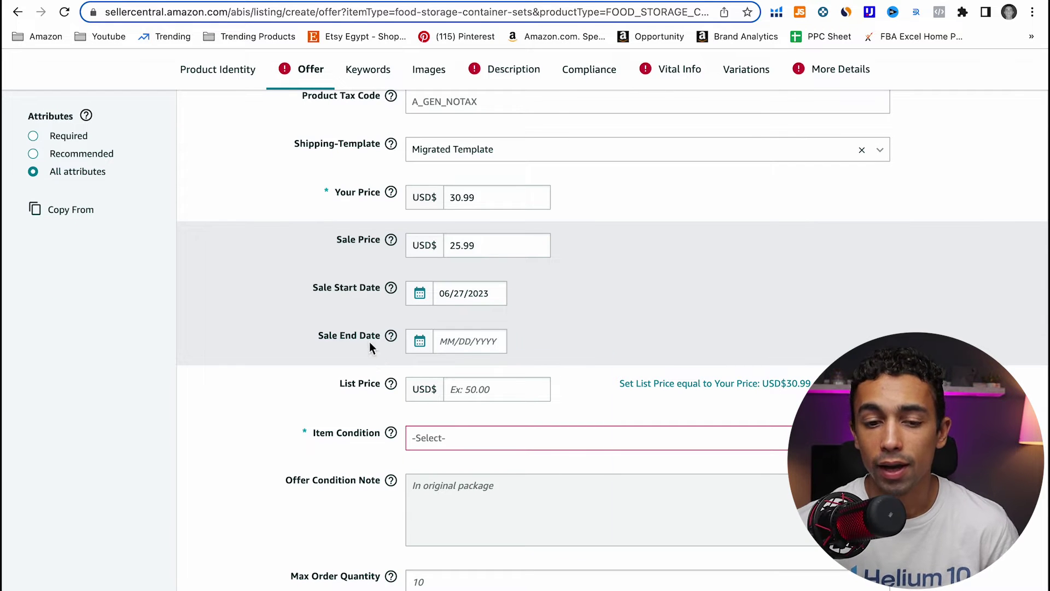
left_click(438, 342)
type("05/01/2024")
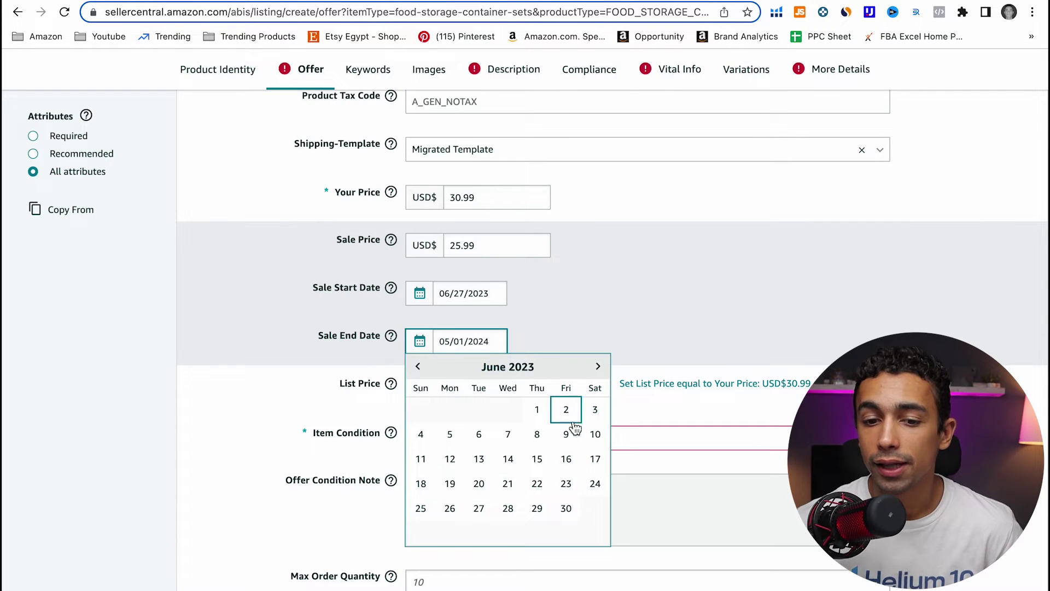
left_click(598, 367)
left_click(599, 367)
left_click(598, 366)
left_click(598, 366)
left_click(418, 366)
left_click(418, 366)
left_click(418, 366)
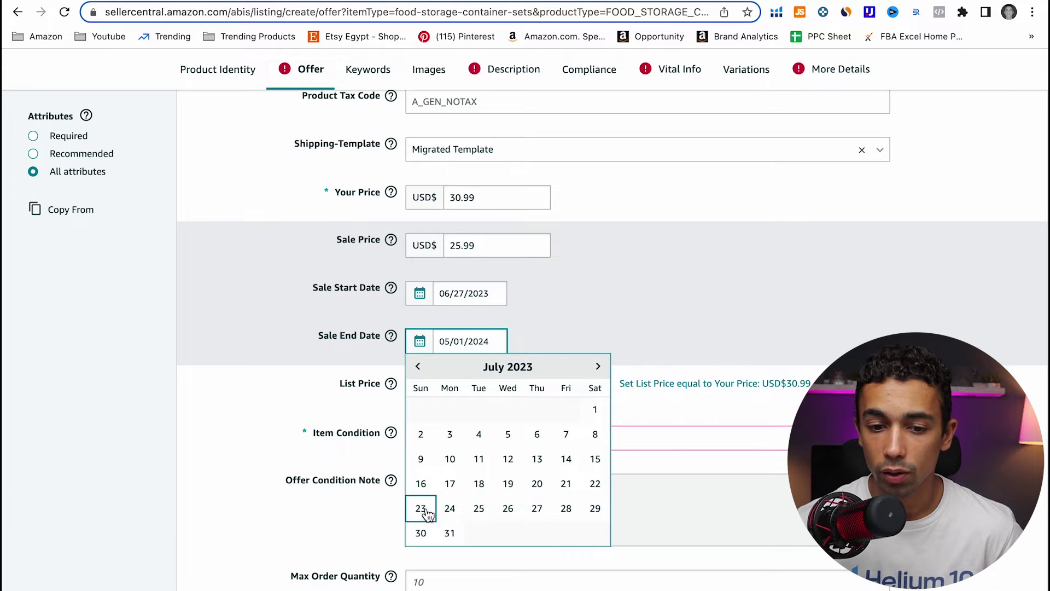
left_click(478, 508)
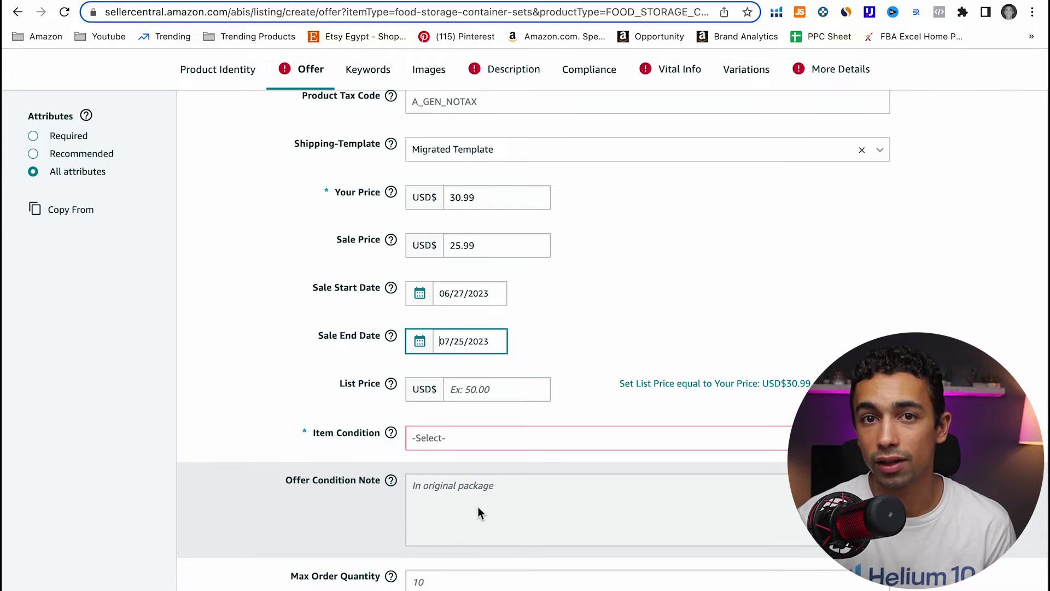
Set the Sale End Date to 01/01/2024
left_click(472, 342)
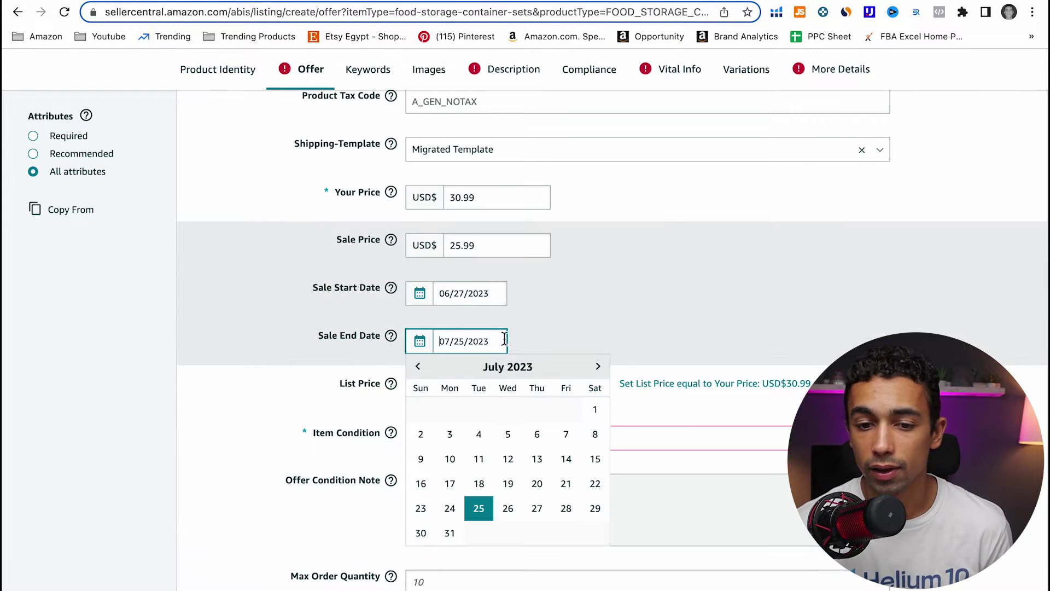
left_click(597, 367)
left_click(597, 366)
left_click(597, 367)
left_click(596, 367)
left_click(597, 366)
left_click(597, 367)
left_click(452, 409)
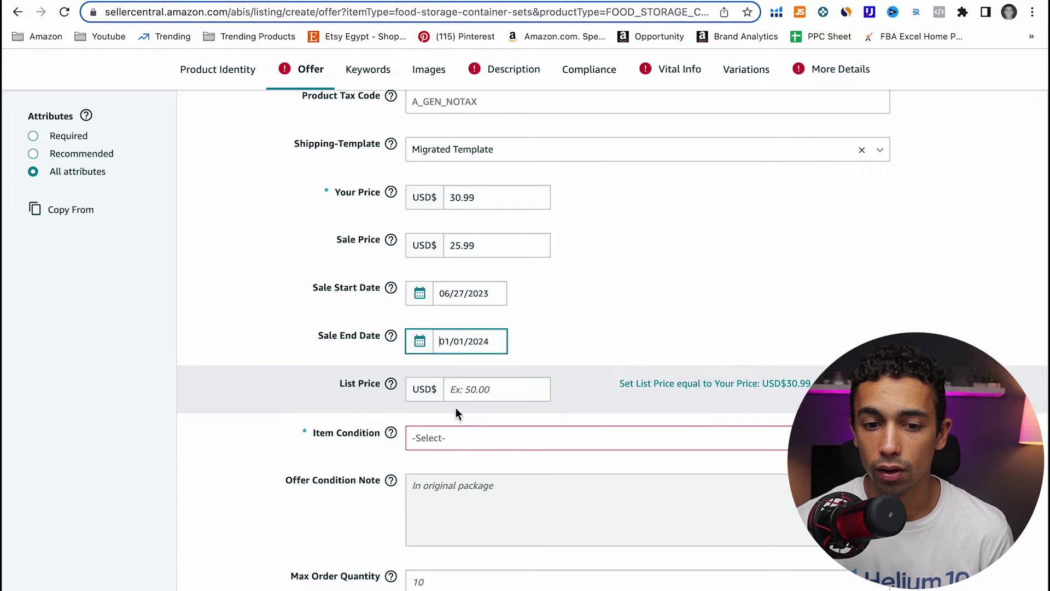
Read the List Price help text and copy the Your Price value of 30.99 into the List Price field
mouse_move(392, 386)
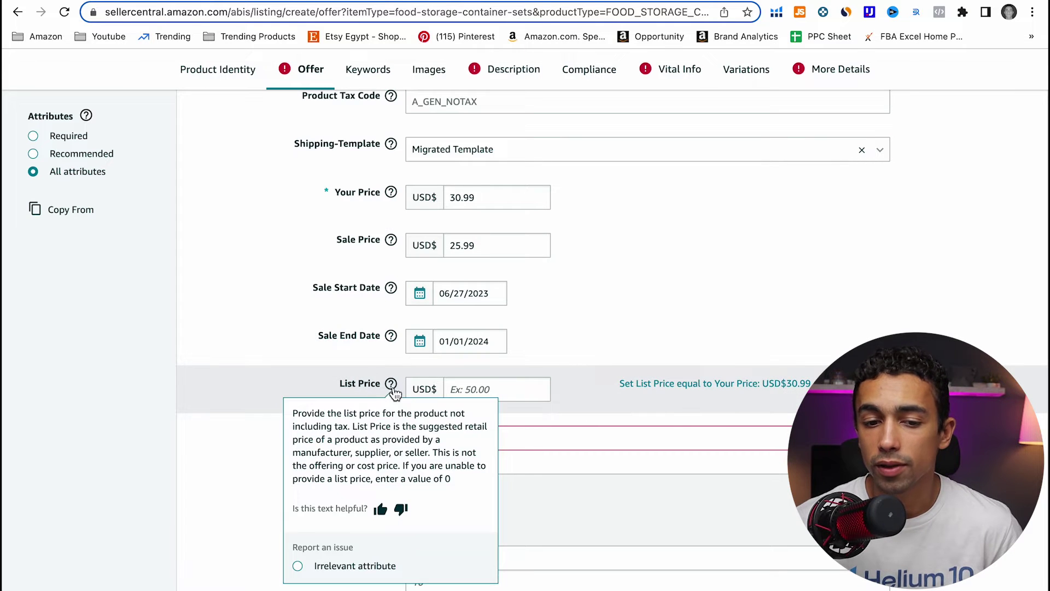
left_click(449, 390)
left_click(487, 198)
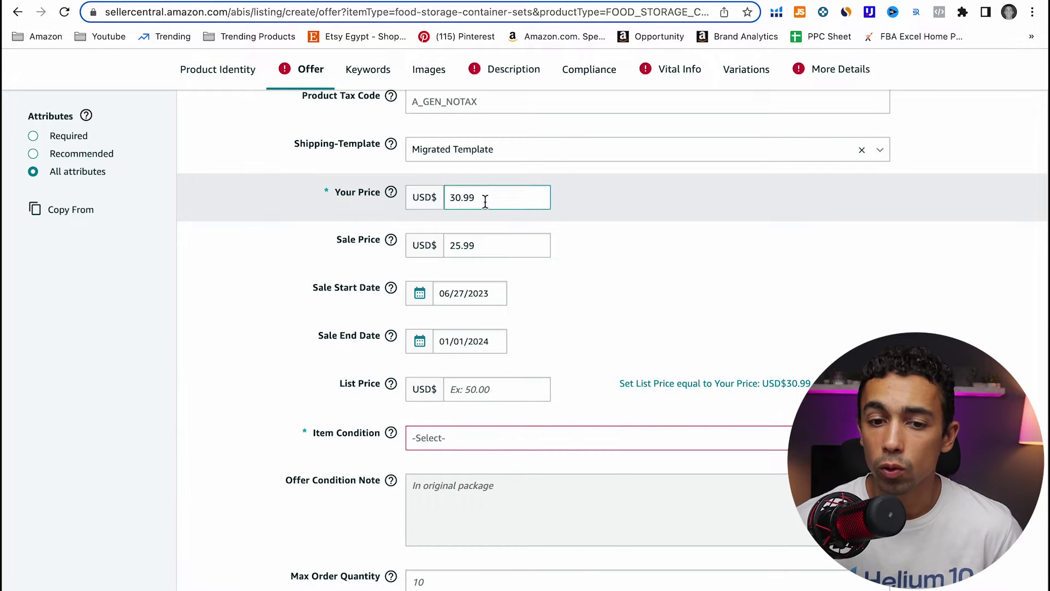
double_click(485, 202)
key("ctrl+c")
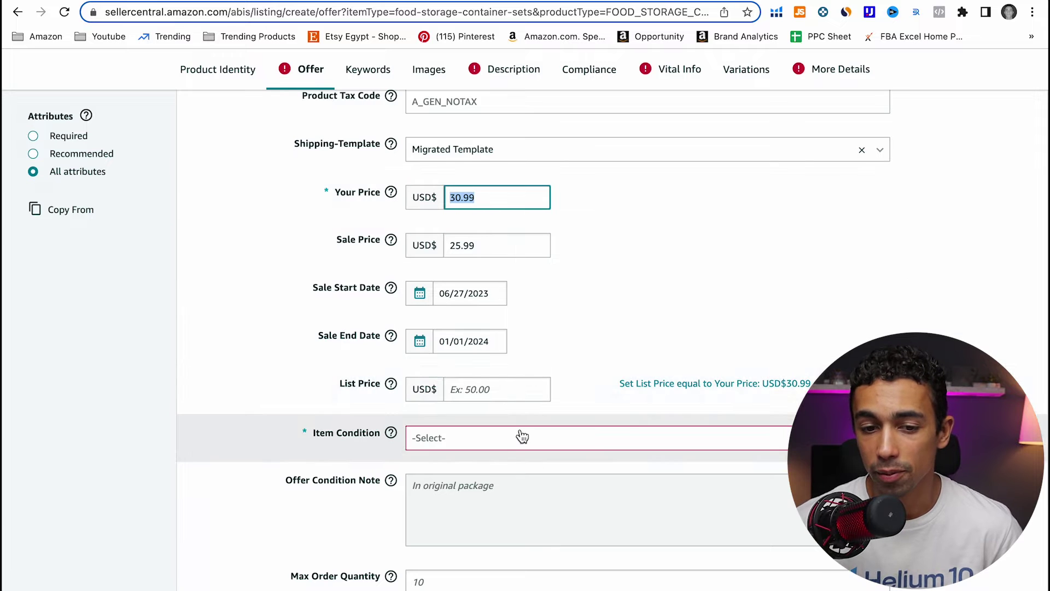
left_click(495, 390)
key("ctrl+v")
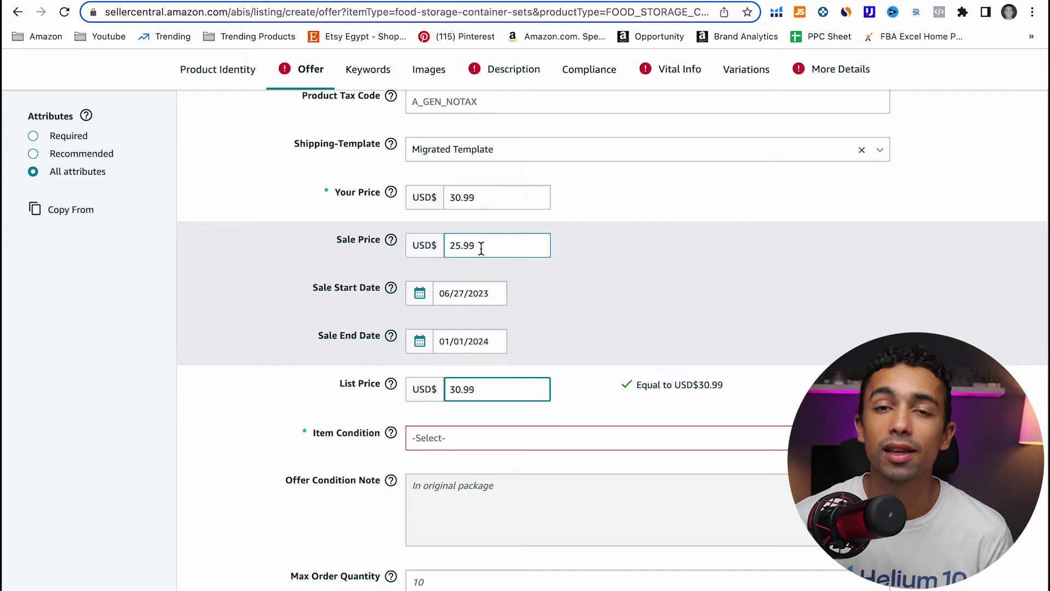
Set the offer's Item Condition to New
mouse_move(390, 335)
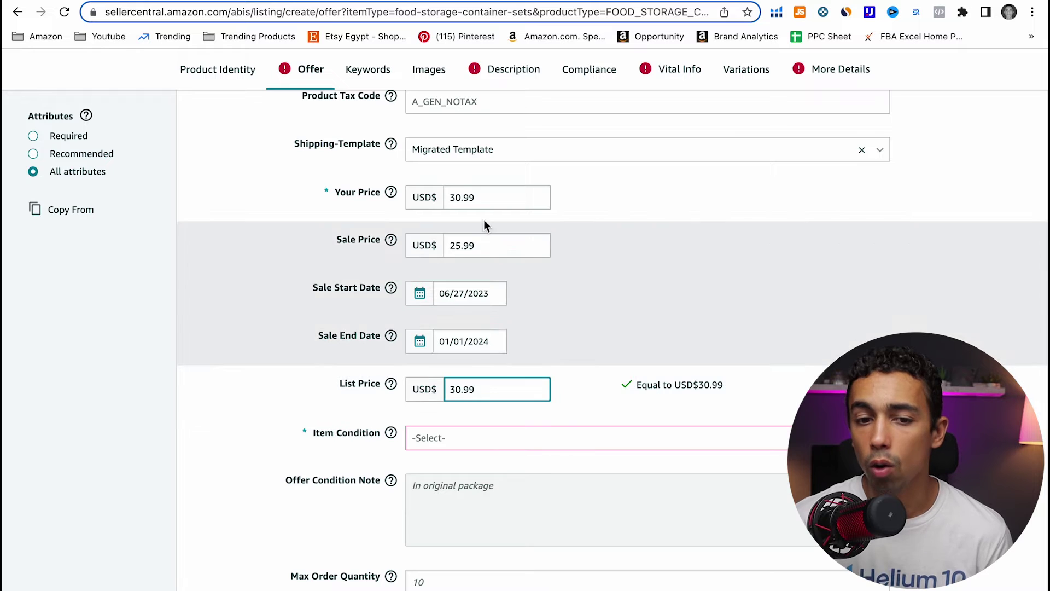
scroll(686, 258, "down", 4)
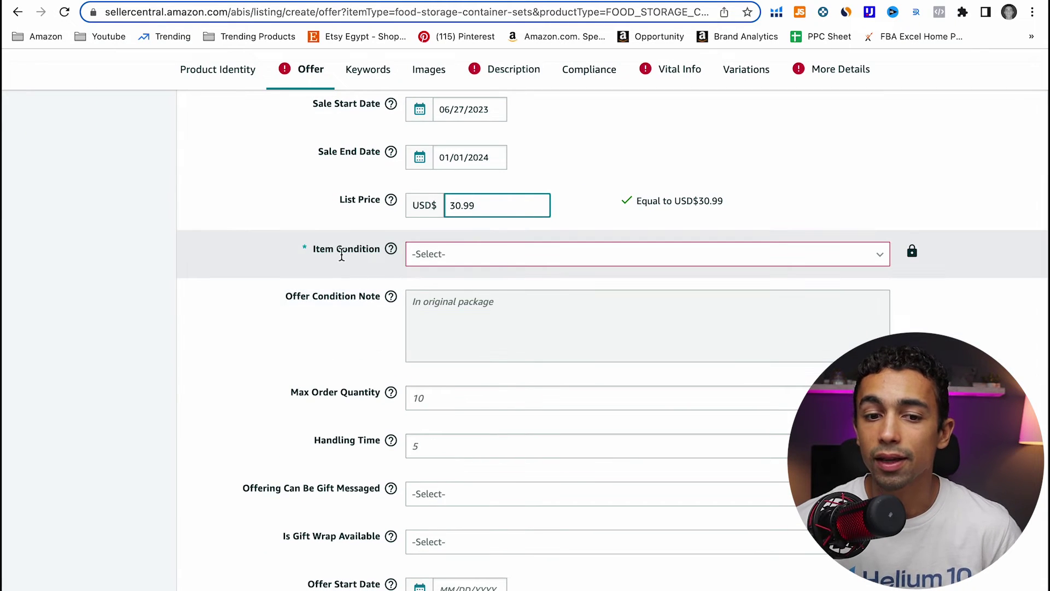
left_click(472, 261)
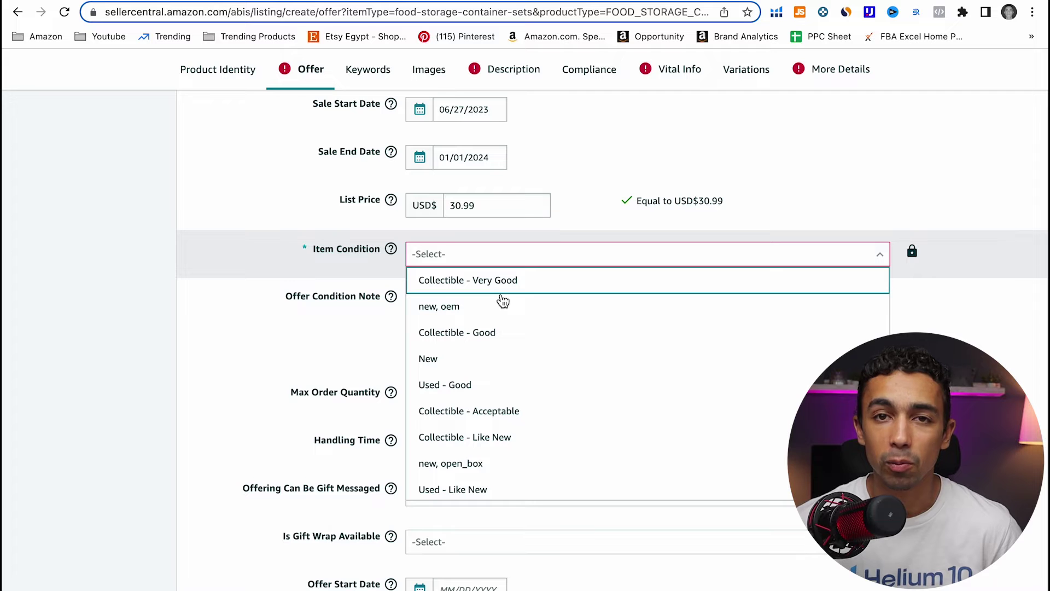
left_click(468, 360)
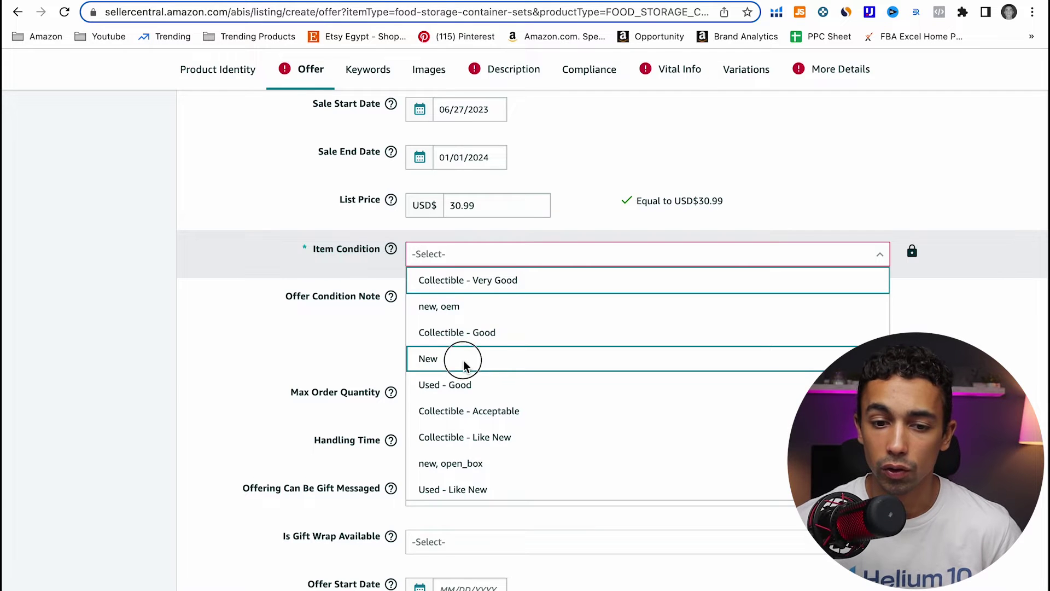
Read the help text for Max Order Quantity and set the quantity to 5
scroll(974, 301, "down", 1)
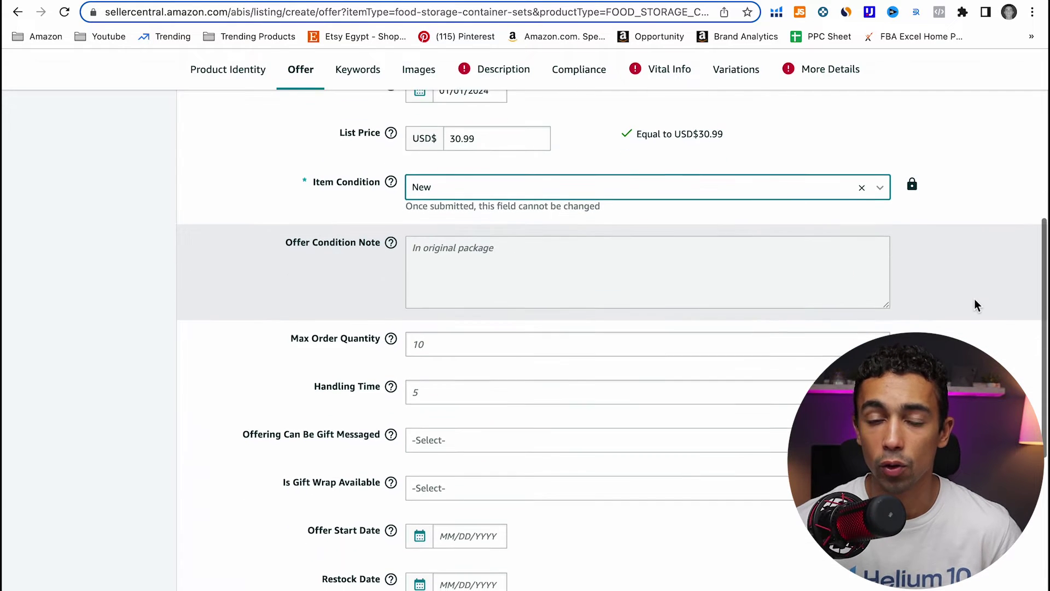
scroll(974, 305, "down", 1)
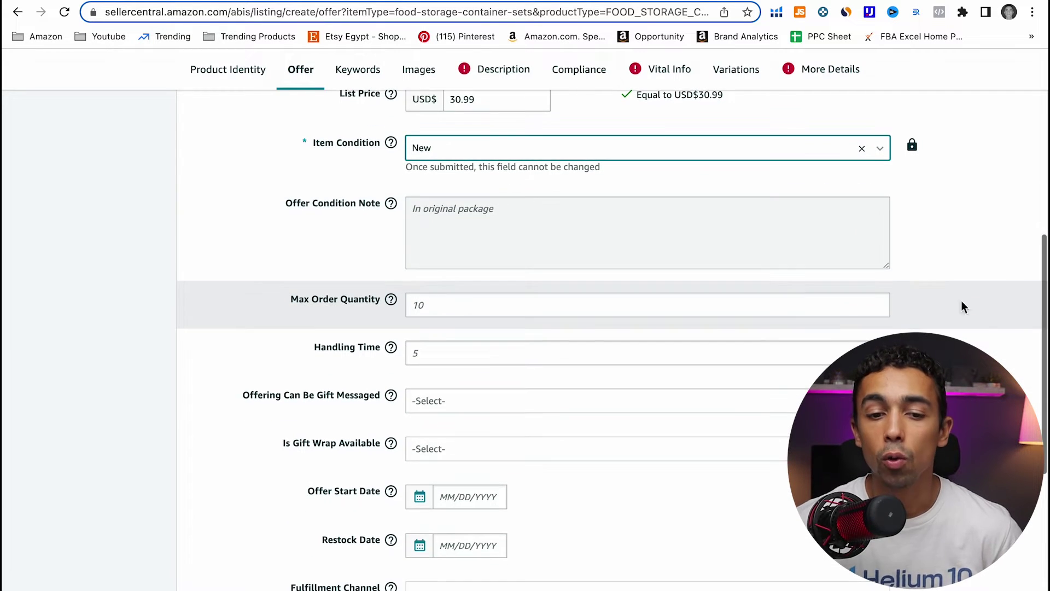
left_click(390, 299)
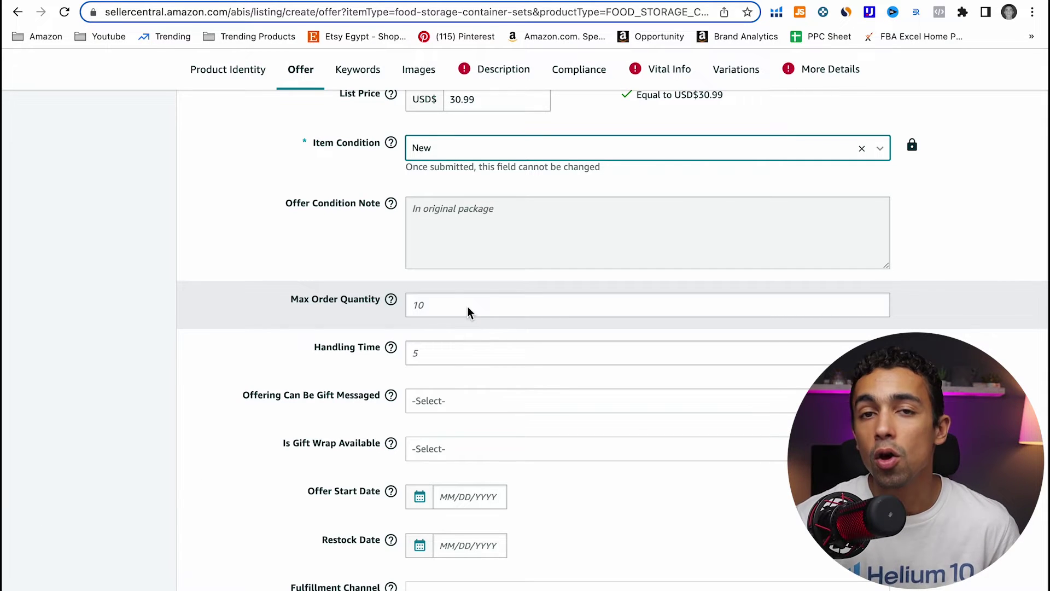
left_click(391, 300)
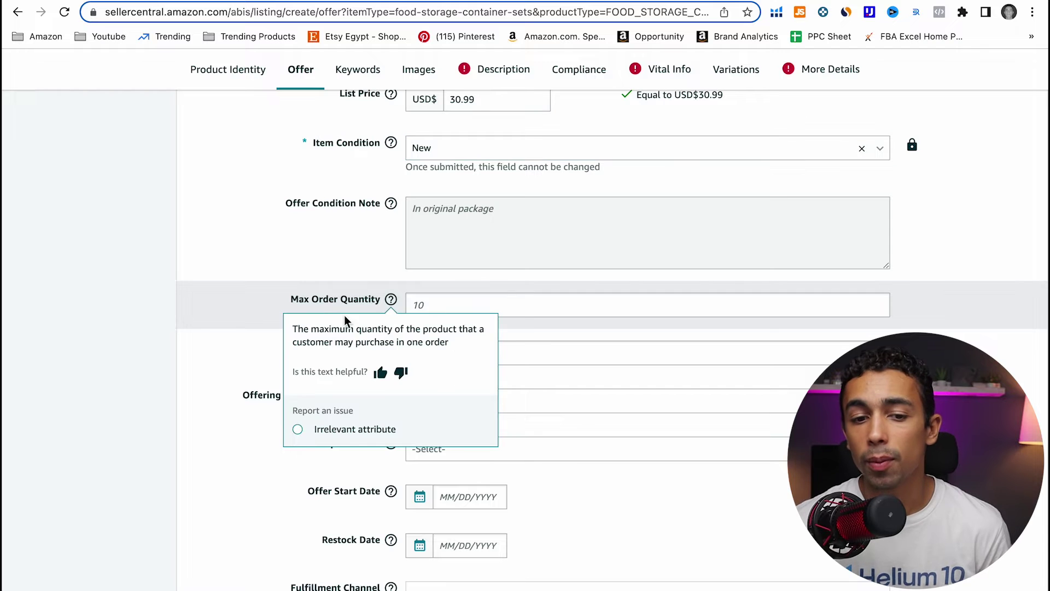
left_click(449, 307)
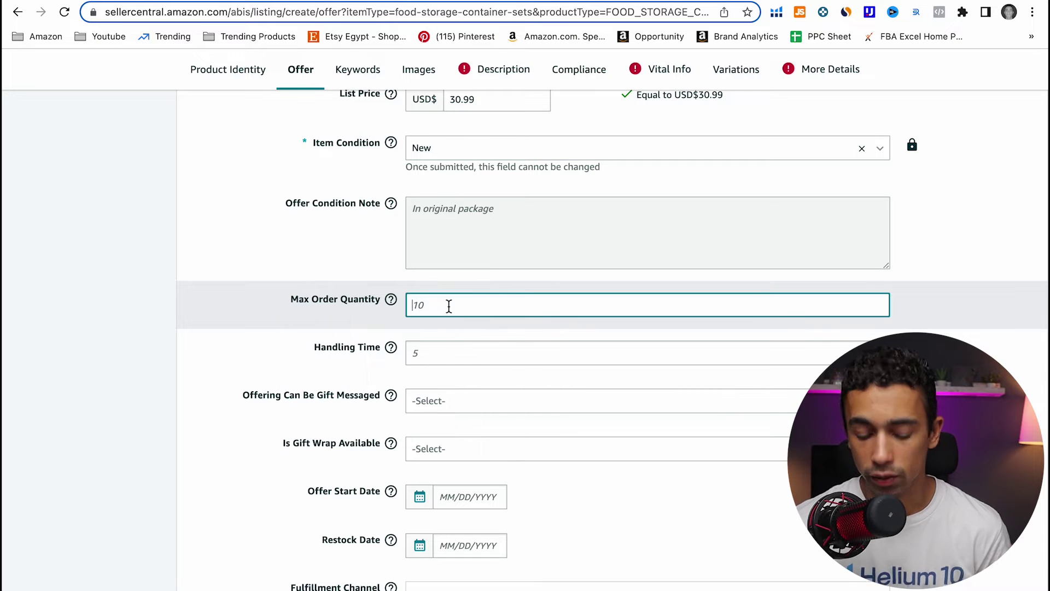
type("8")
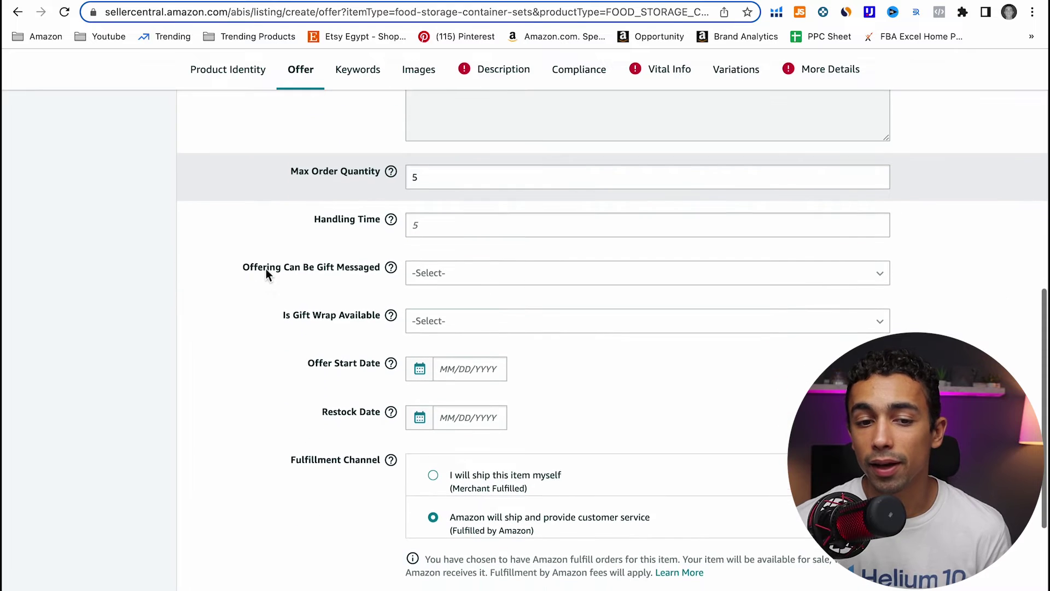
Set both Offering Can Be Gift Messaged and Is Gift Wrap Available to Yes
scroll(252, 241, "down", 1)
left_click_drag(252, 241, 322, 291)
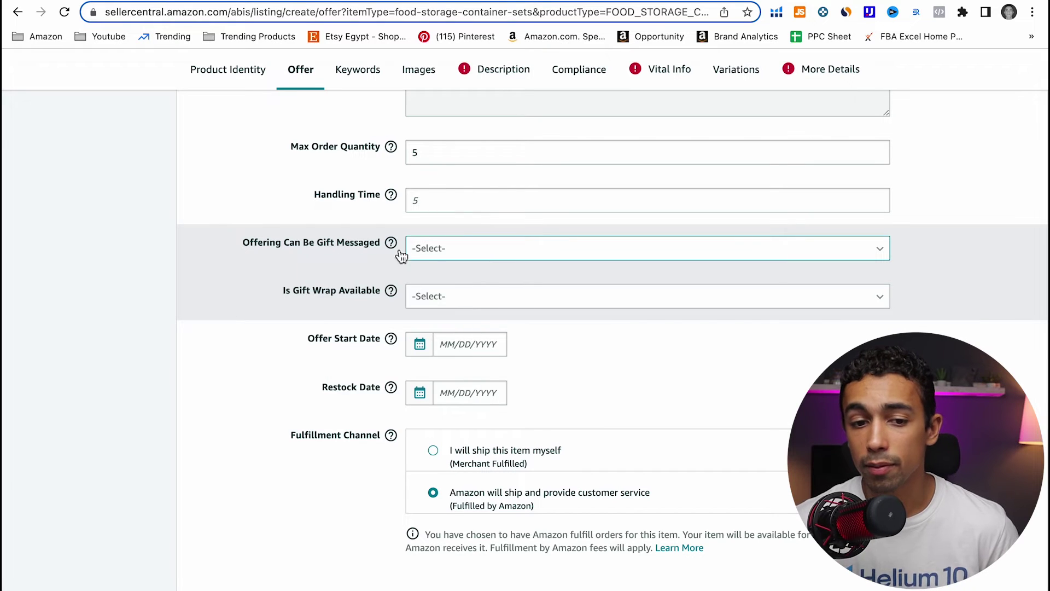
left_click(466, 254)
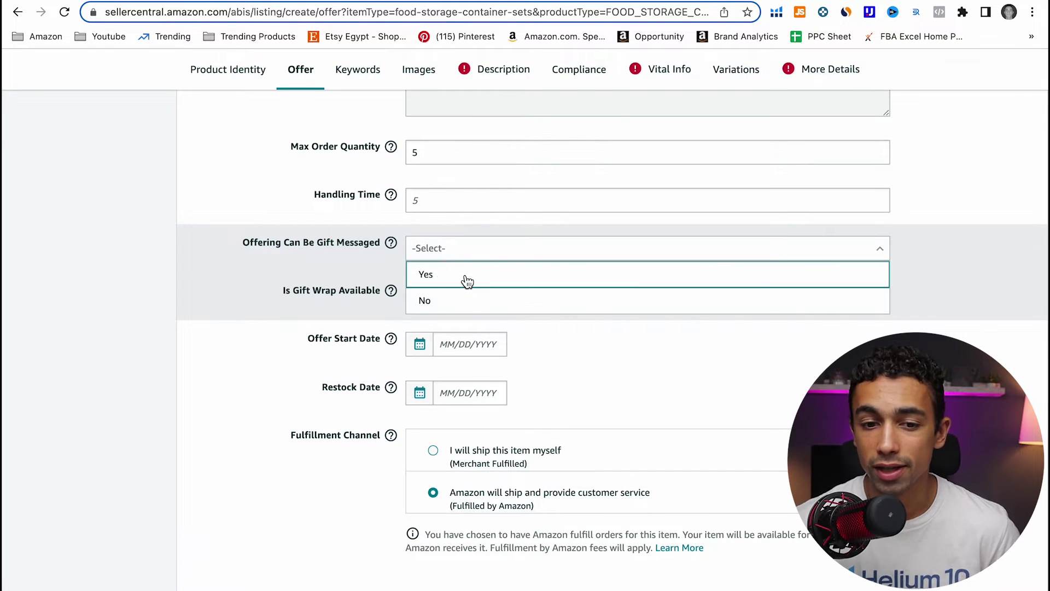
left_click(464, 275)
left_click_drag(276, 297, 382, 302)
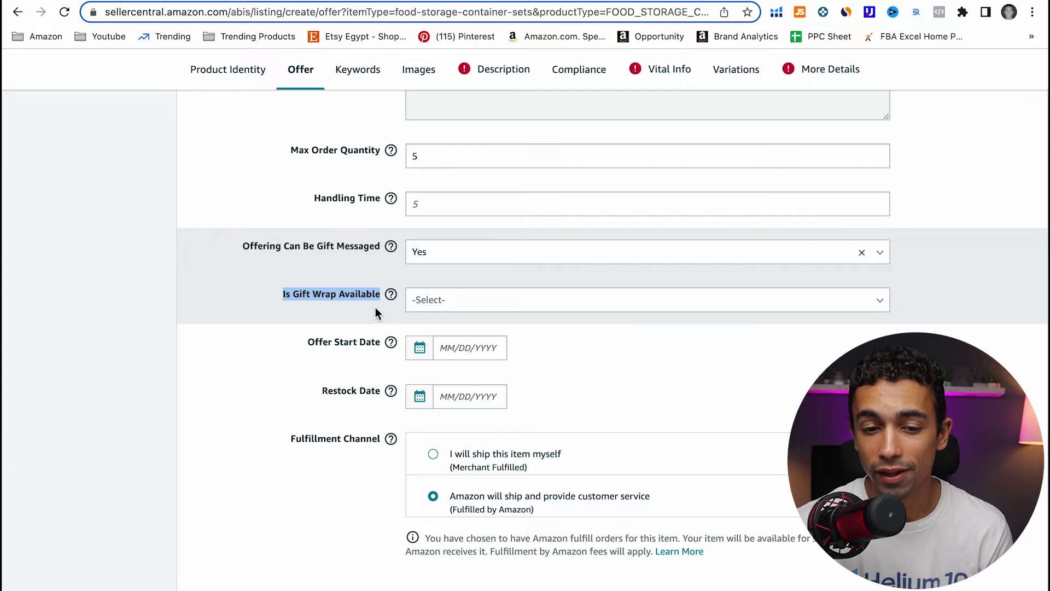
left_click(437, 300)
left_click(446, 327)
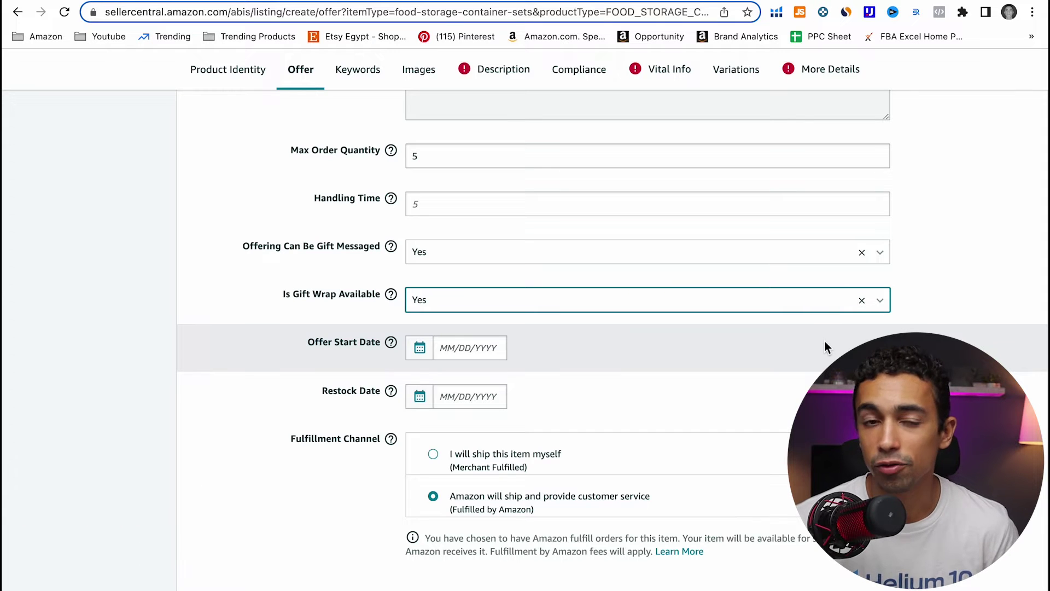
Set the Offer Start Date to 09/08/2023
scroll(825, 342, "down", 2)
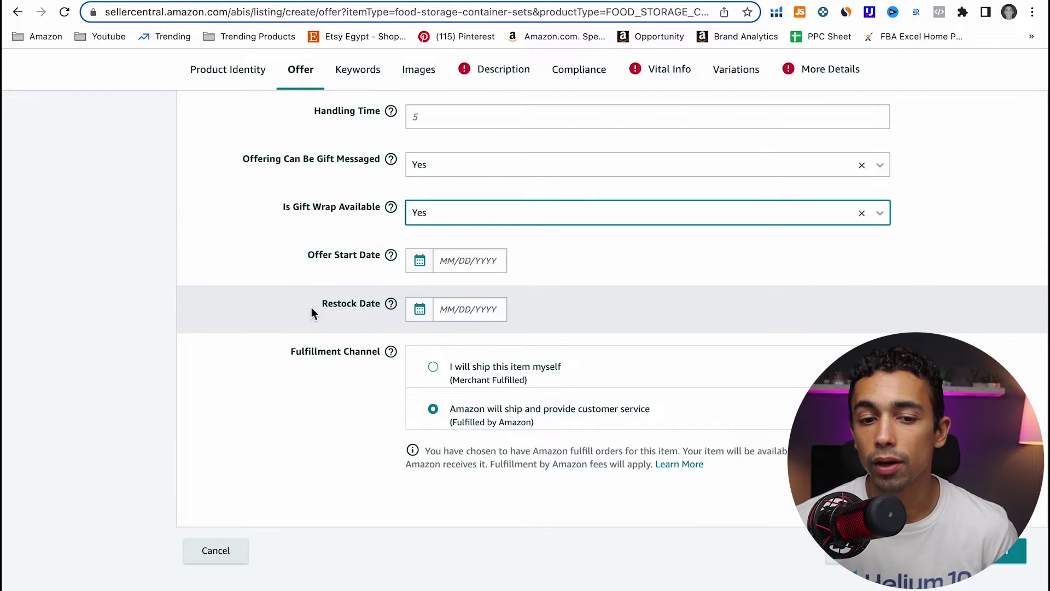
left_click(490, 261)
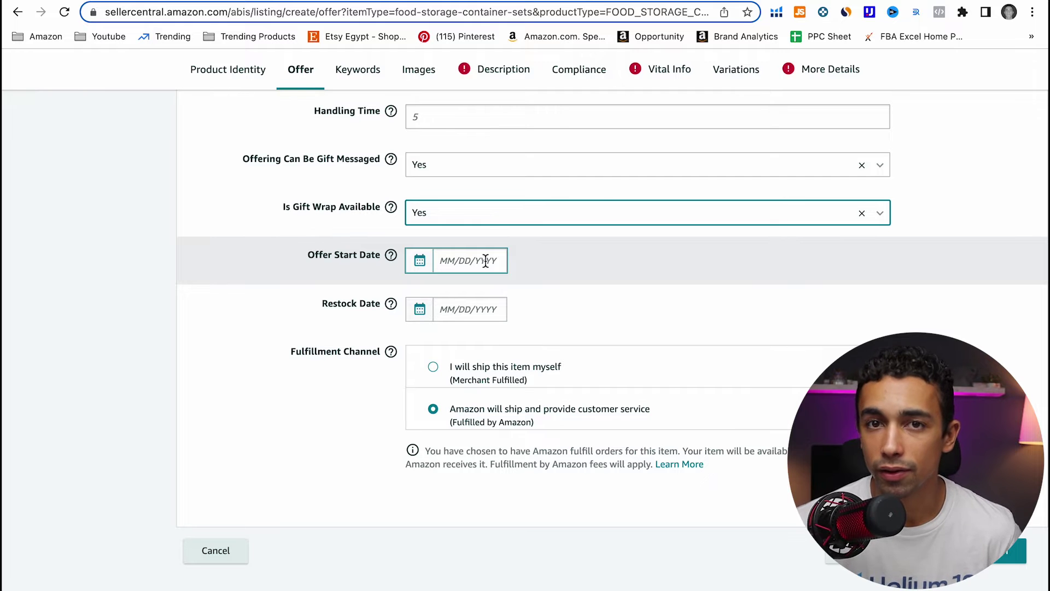
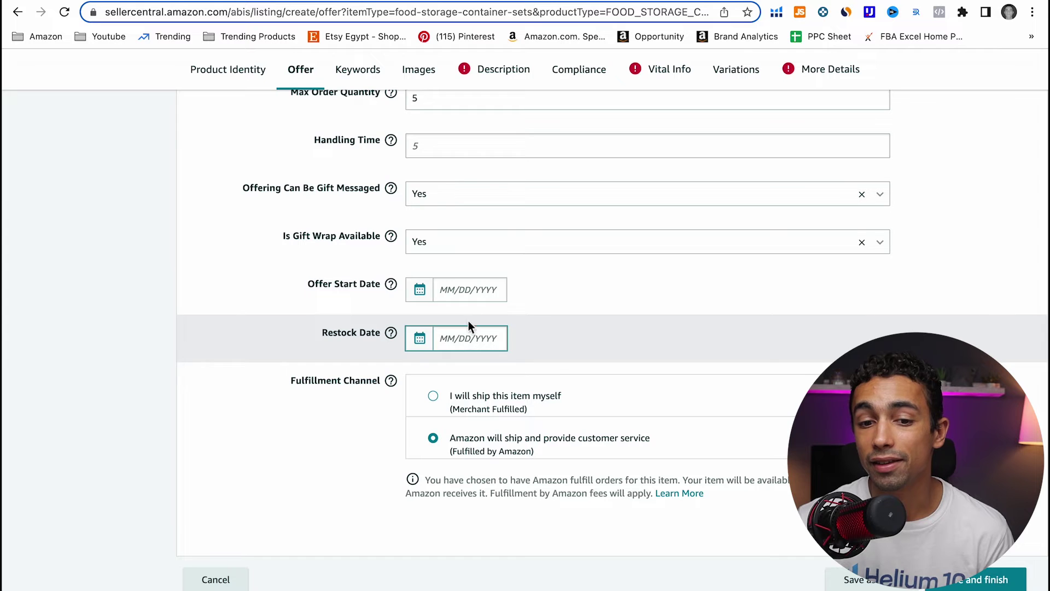
left_click(480, 334)
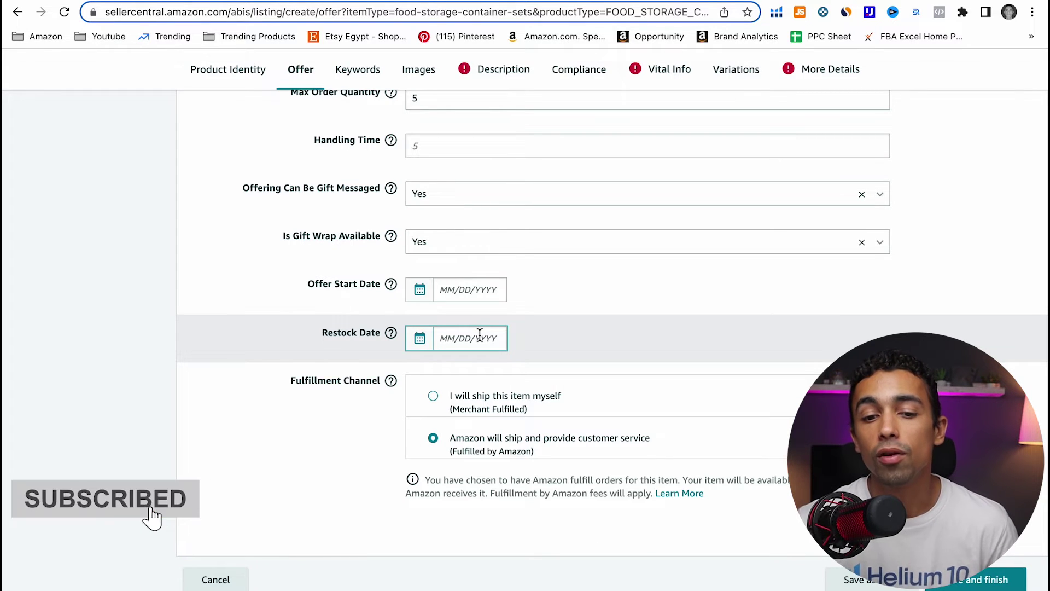
left_click(452, 291)
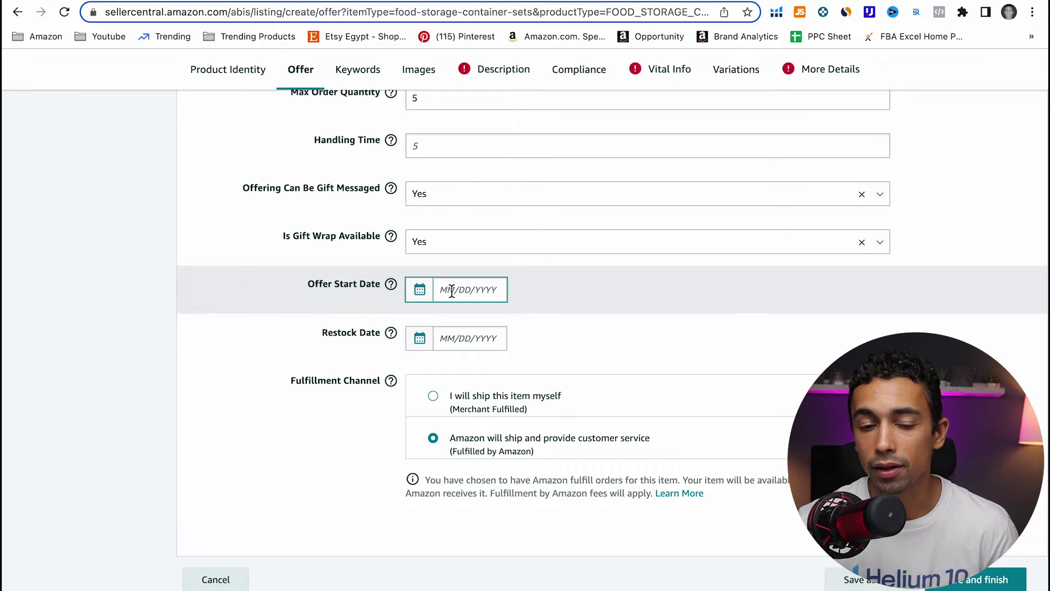
left_click(451, 287)
left_click(598, 316)
left_click(598, 318)
left_click(597, 318)
left_click(568, 392)
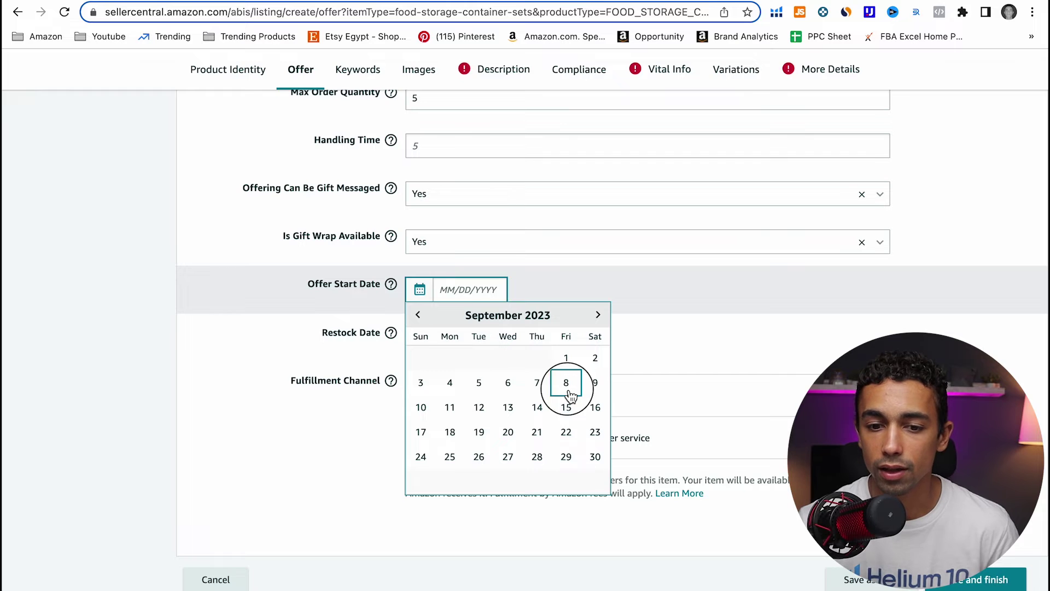
left_click(107, 310)
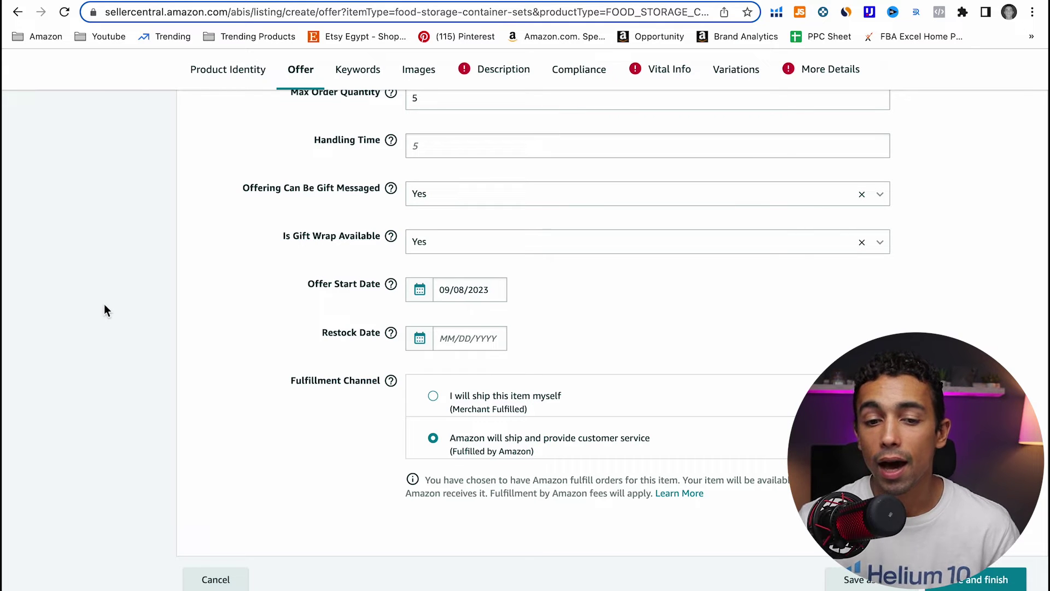
Set the Offer Start Date to 06/25/2023
left_click(480, 296)
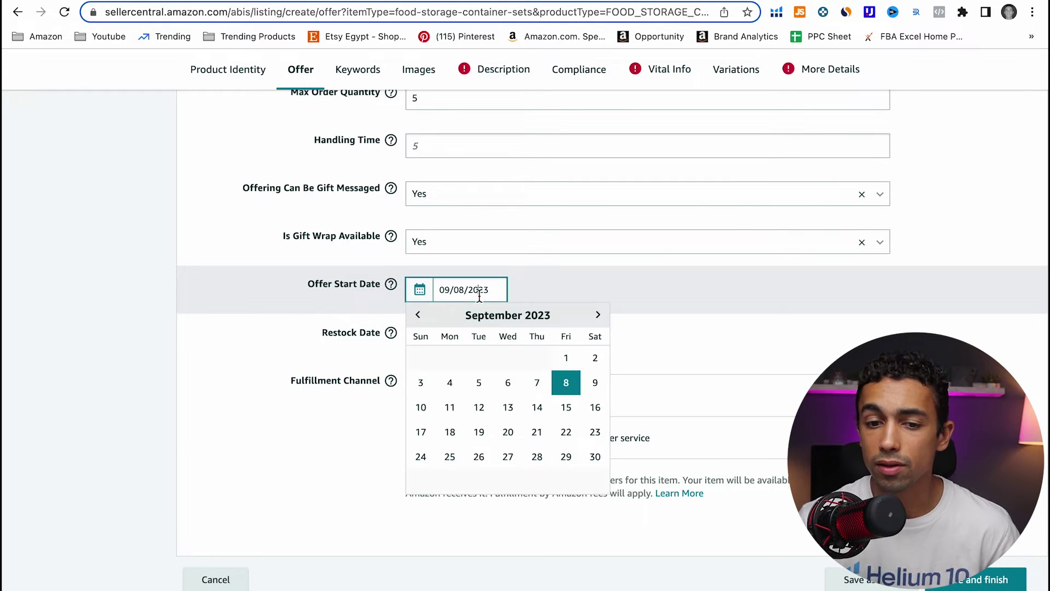
left_click(418, 315)
left_click(418, 315)
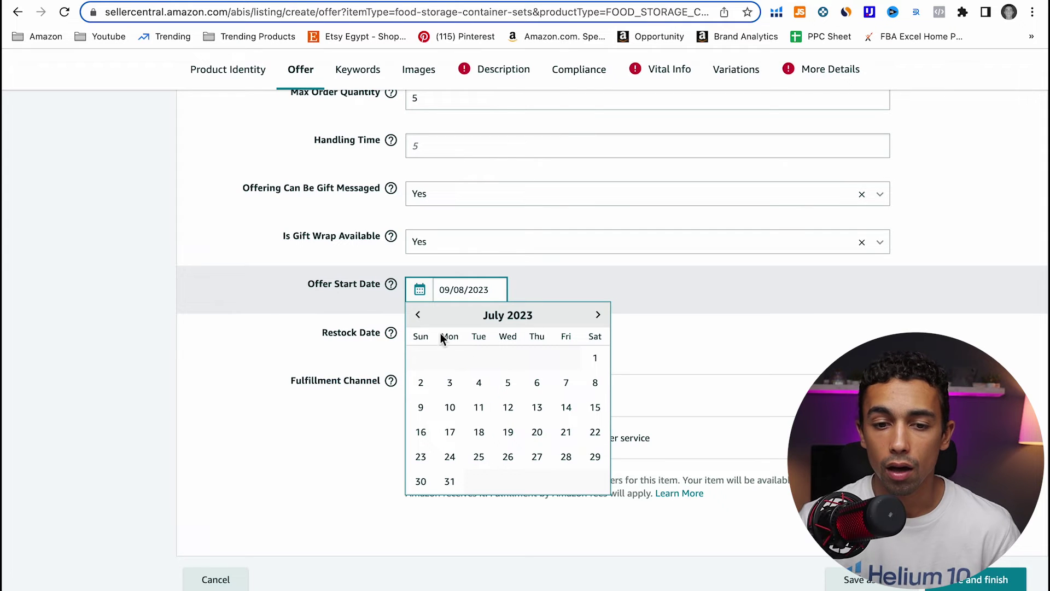
left_click(419, 315)
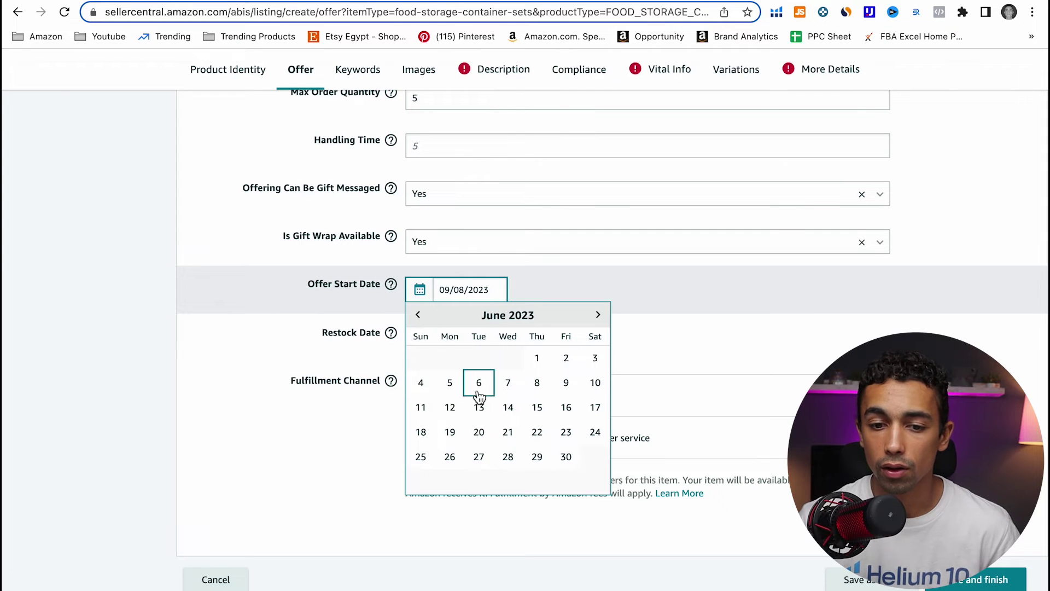
left_click(433, 458)
Have Amazon ship and provide customer service as the Fulfillment Channel, and open the listing's Keywords section at Search Terms
scroll(432, 437, "down", 2)
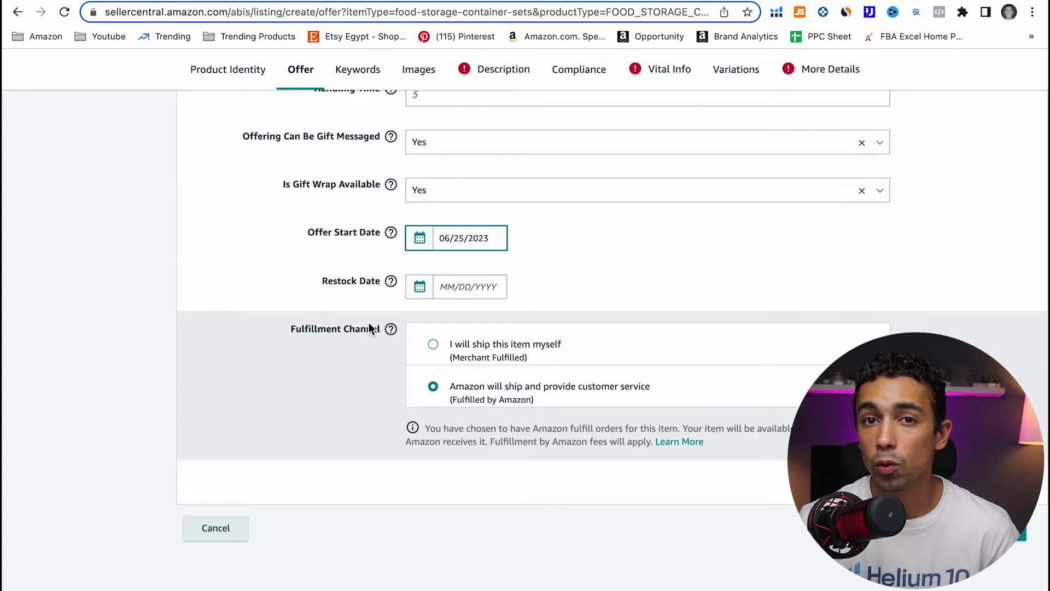
left_click(443, 355)
left_click(437, 432)
scroll(445, 399, "down", 2)
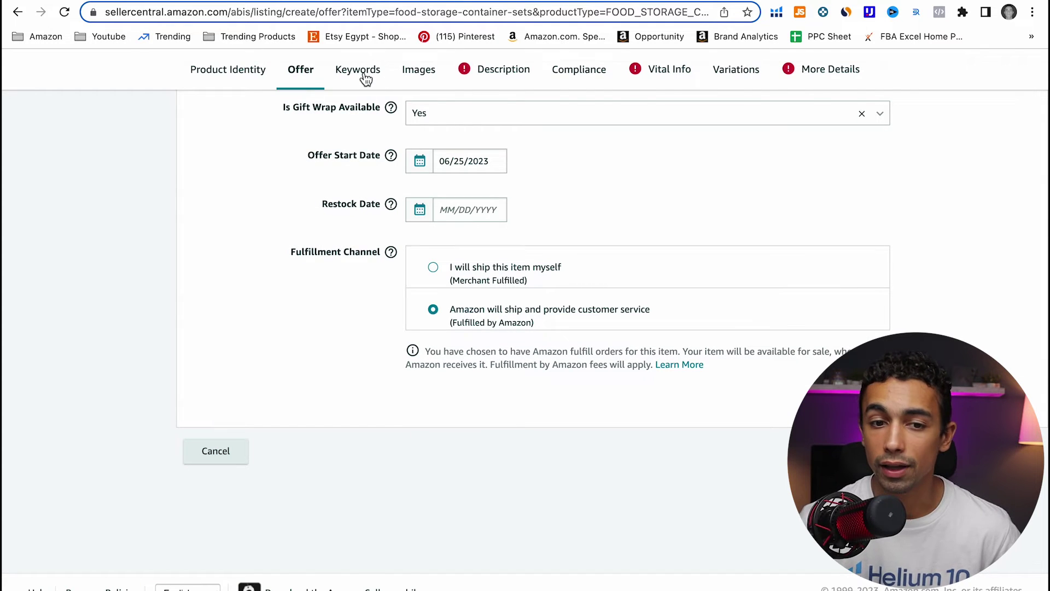
left_click(364, 75)
left_click_drag(320, 208, 370, 200)
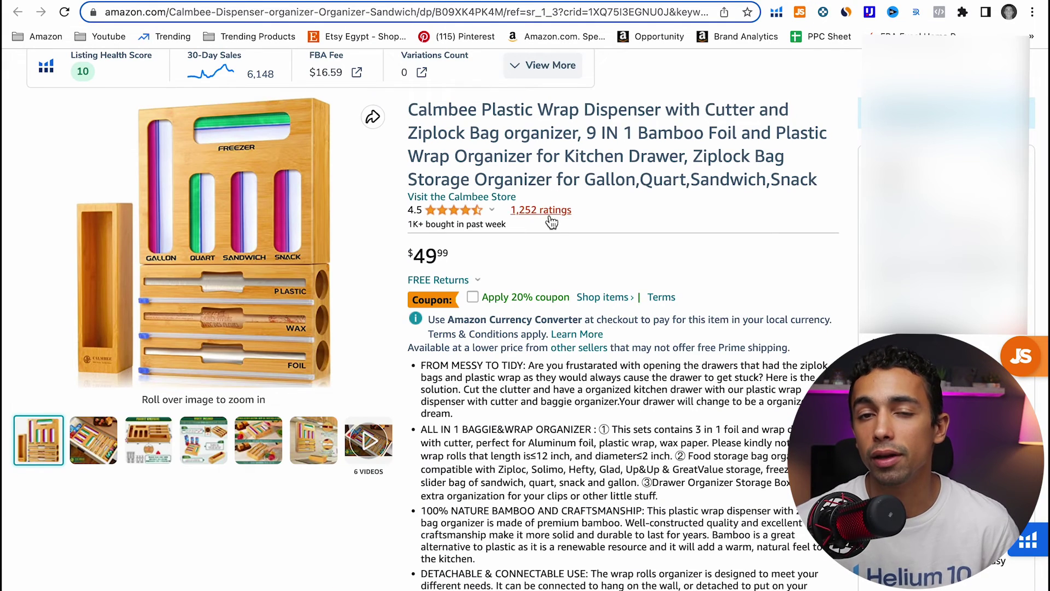
Review the title and bullet points of the competing Calmbee plastic wrap dispenser listing for keyword placement
scroll(554, 217, "up", 3)
scroll(568, 265, "down", 1)
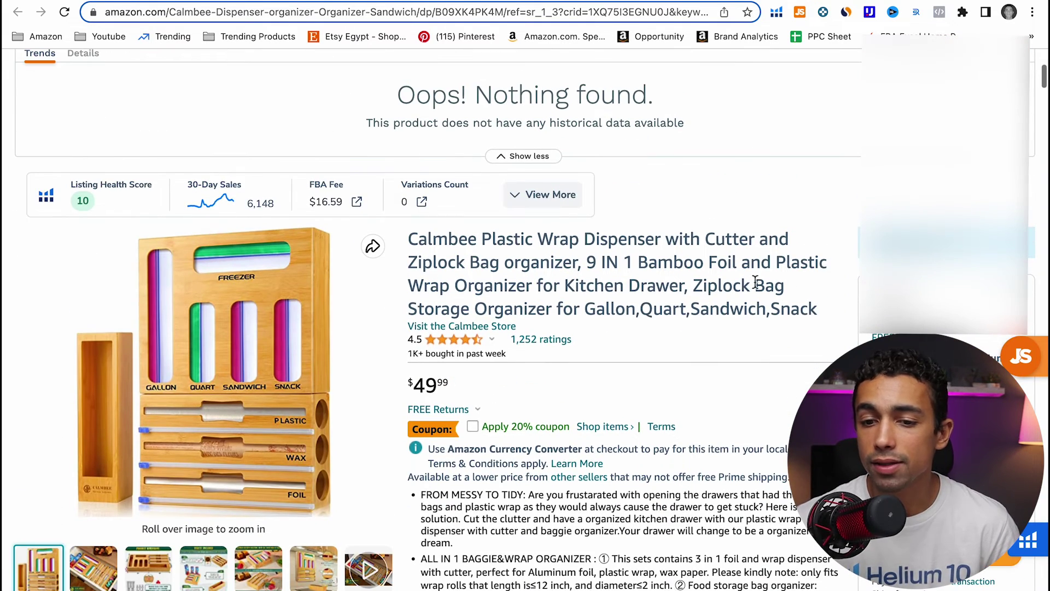
left_click_drag(820, 308, 413, 246)
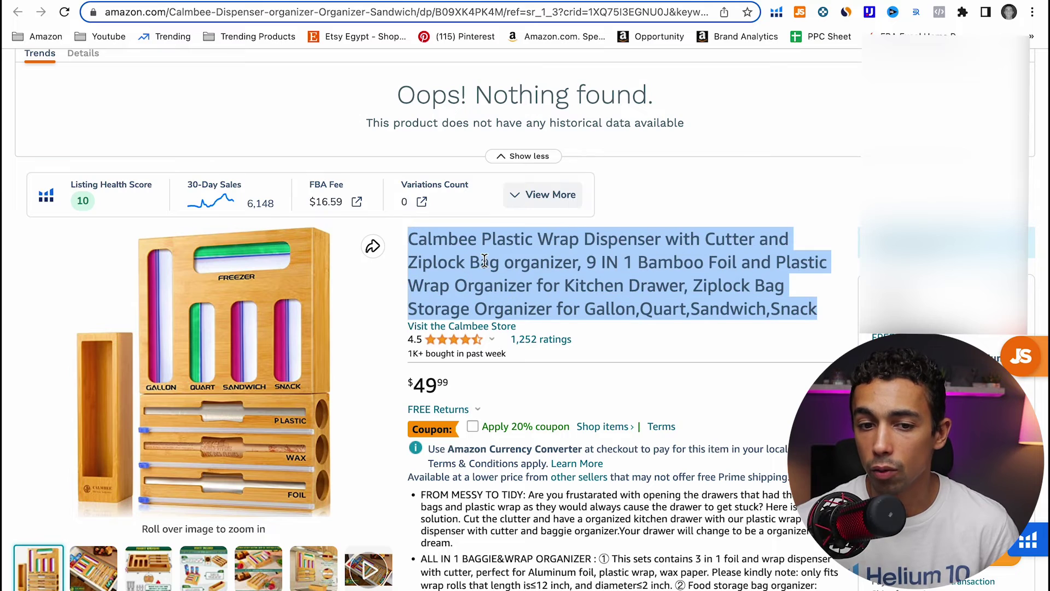
left_click(413, 246)
scroll(485, 294, "down", 5)
left_click_drag(421, 253, 595, 454)
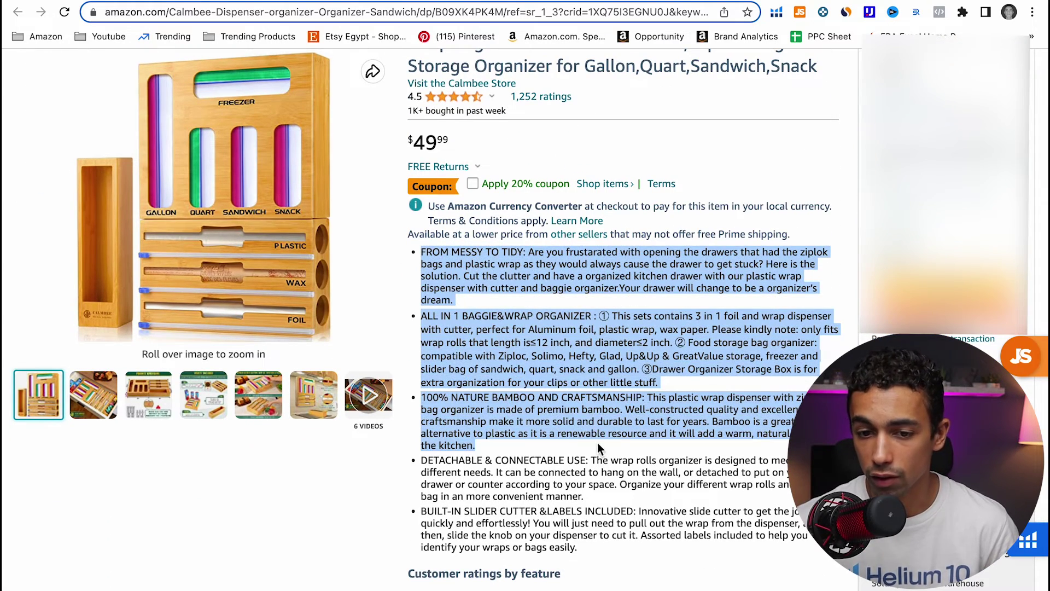
left_click(599, 455)
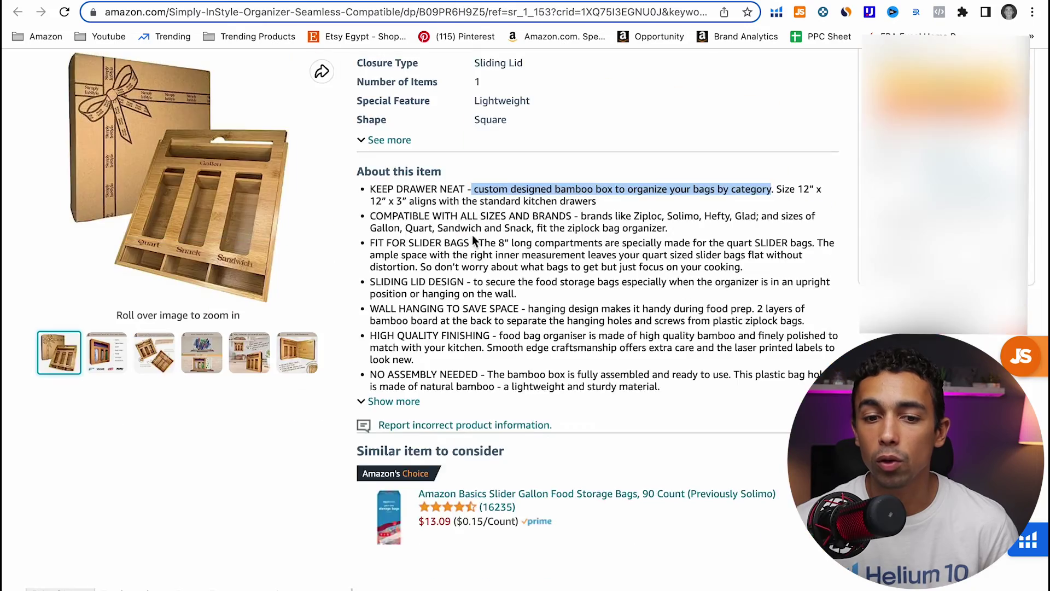
Examine the Product Description text of the competing Simply InStyle bag organizer listing
scroll(472, 235, "down", 15)
scroll(477, 254, "down", 20)
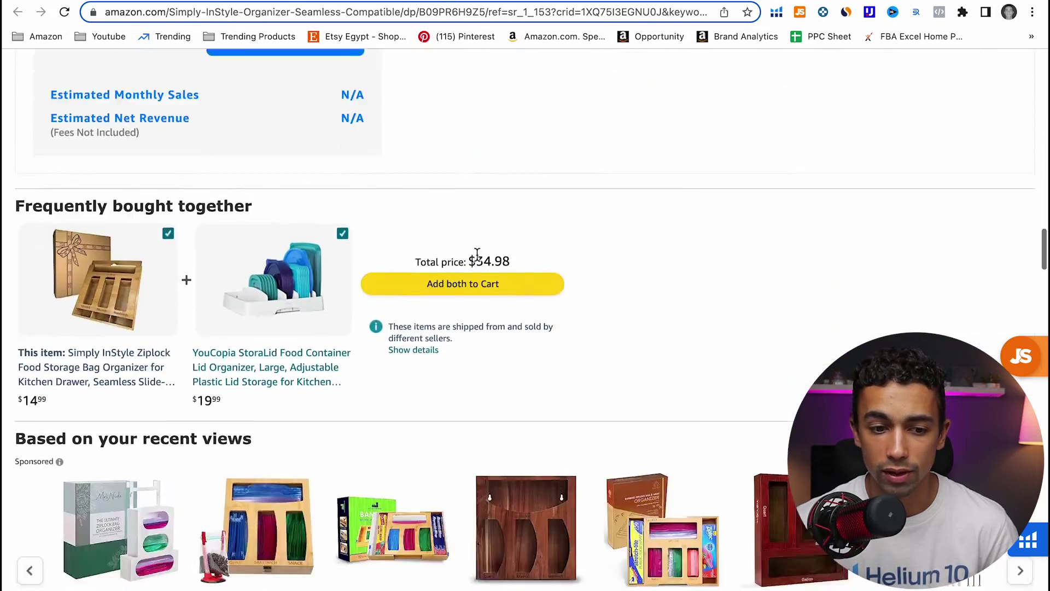
scroll(477, 260, "down", 4)
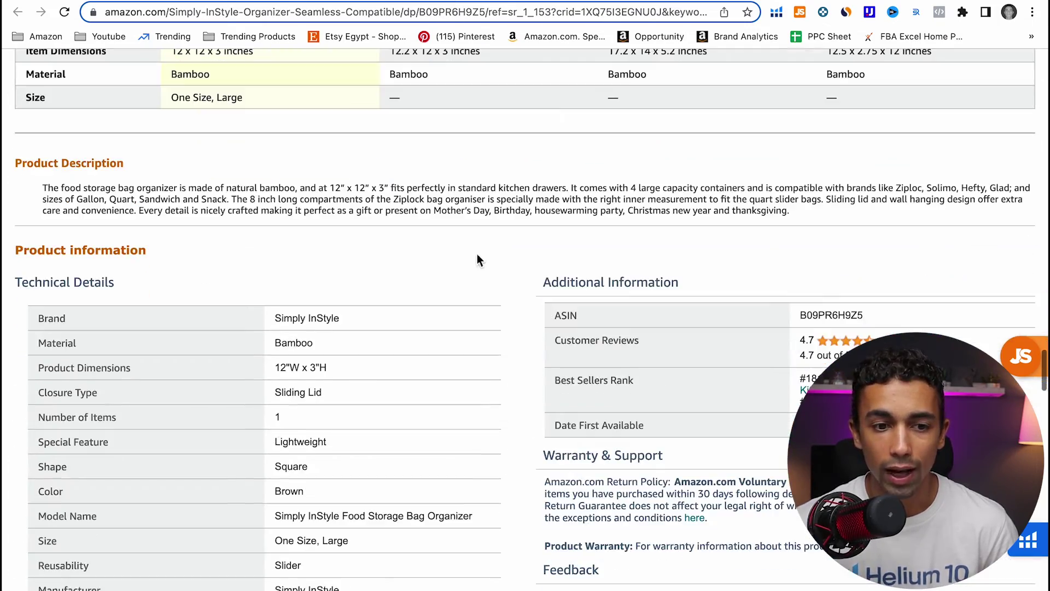
left_click_drag(124, 164, 604, 221)
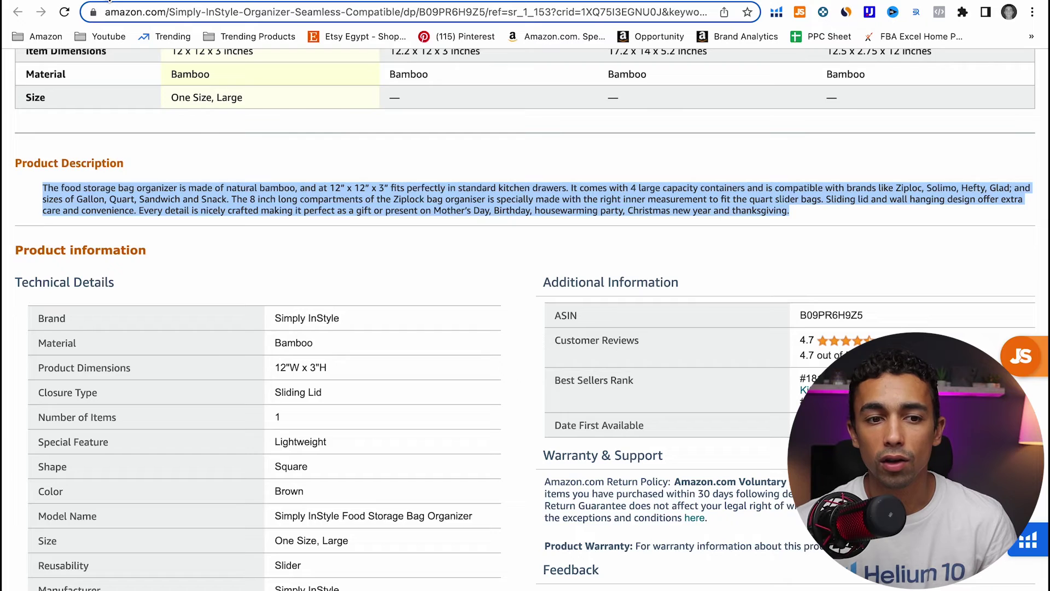
Set the Search Terms to "custom designed bamboo box to organize your bags by category", and open the listing's Images section
key("ctrl+Tab")
left_click(492, 212)
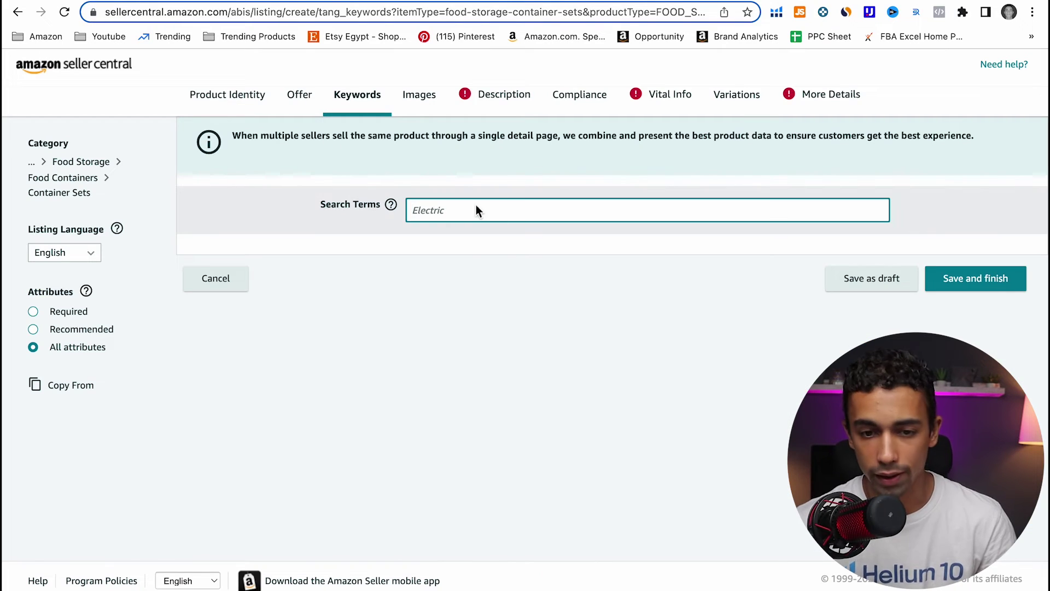
type("custom designed bamboo box to organize your bags by category")
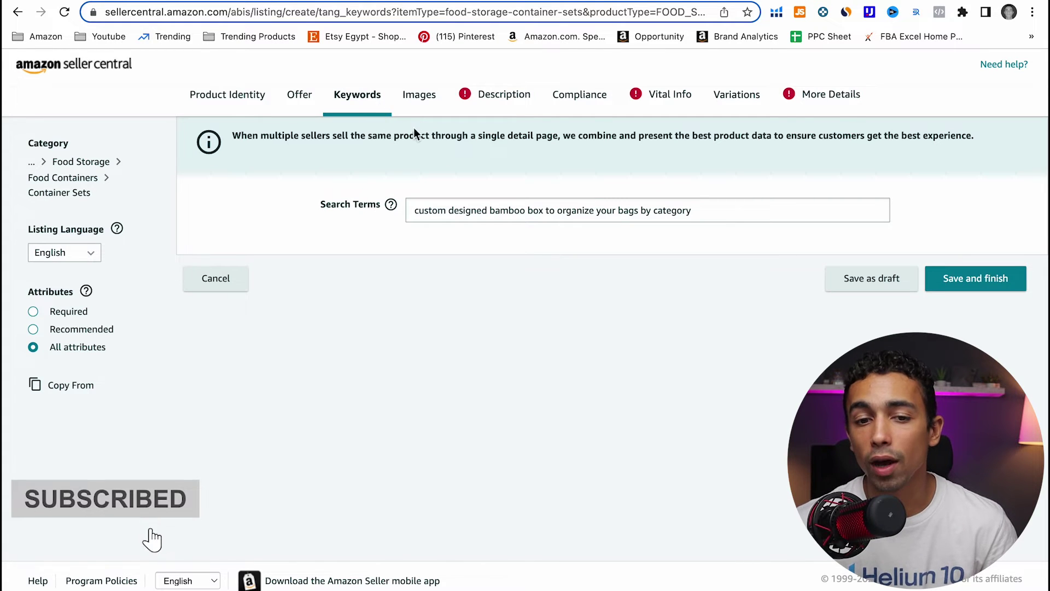
left_click(420, 98)
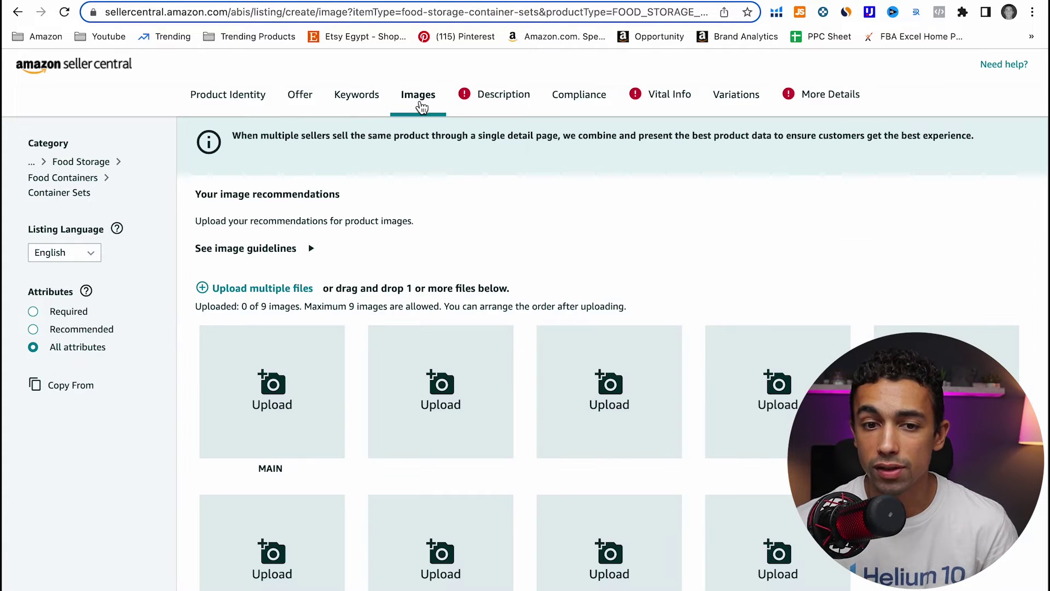
scroll(469, 180, "down", 2)
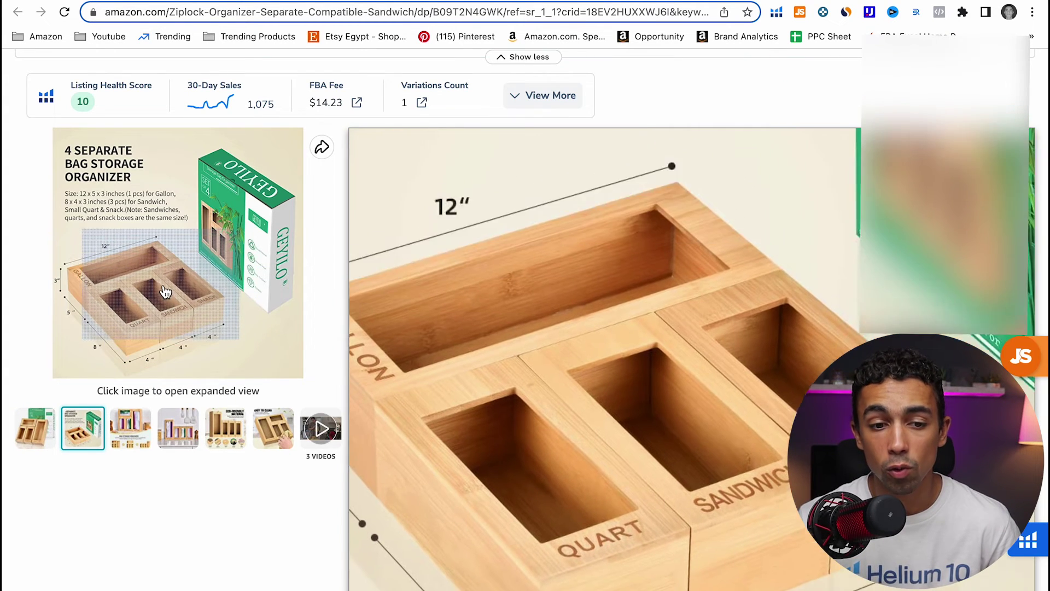
Review the product images of the competing GEYILO bag organizer listing, including the enlarged dimensions image
left_click(162, 280)
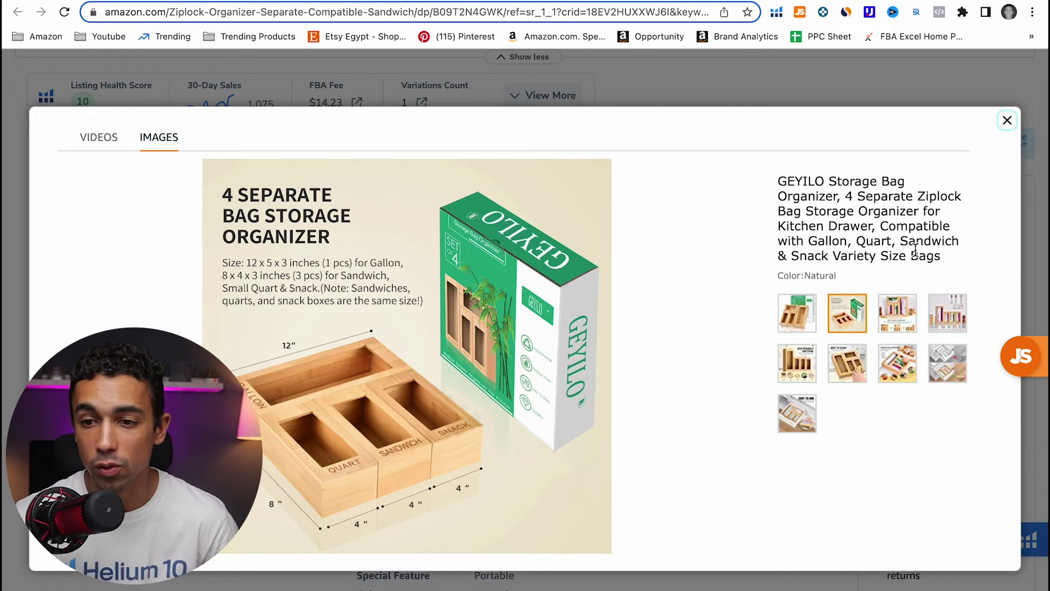
left_click(1007, 121)
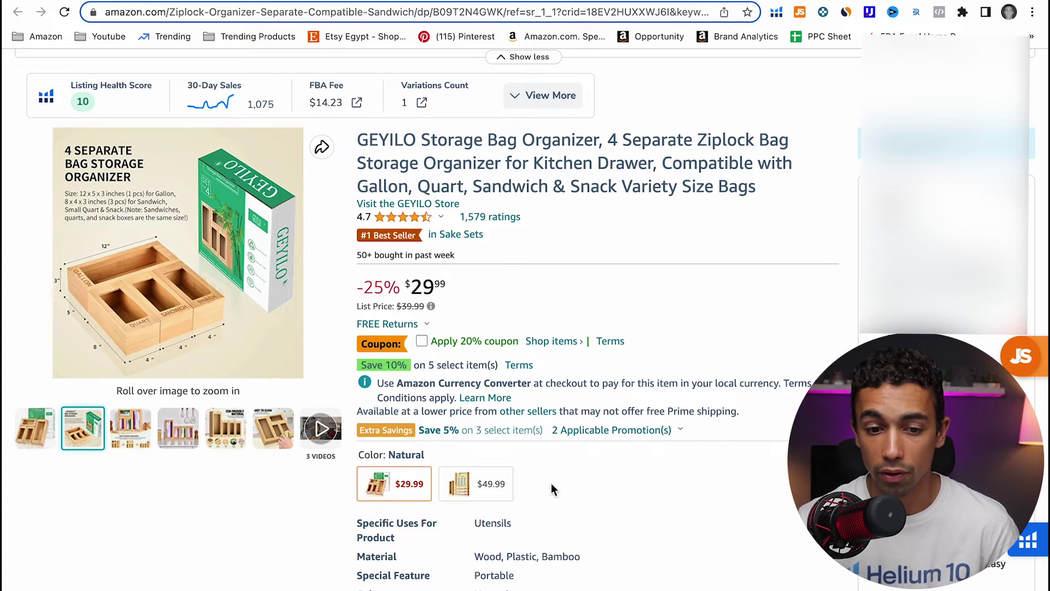
mouse_move(48, 440)
mouse_move(245, 437)
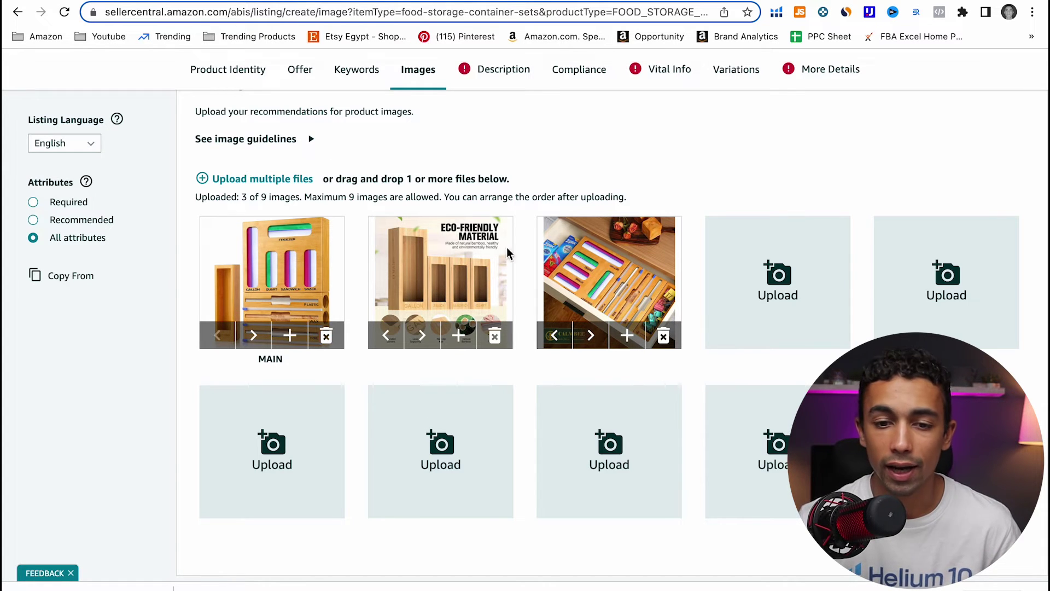
Move the kitchen-drawer photo ahead of the "Eco-Friendly Material" image, and open the listing's Description section
left_click(554, 333)
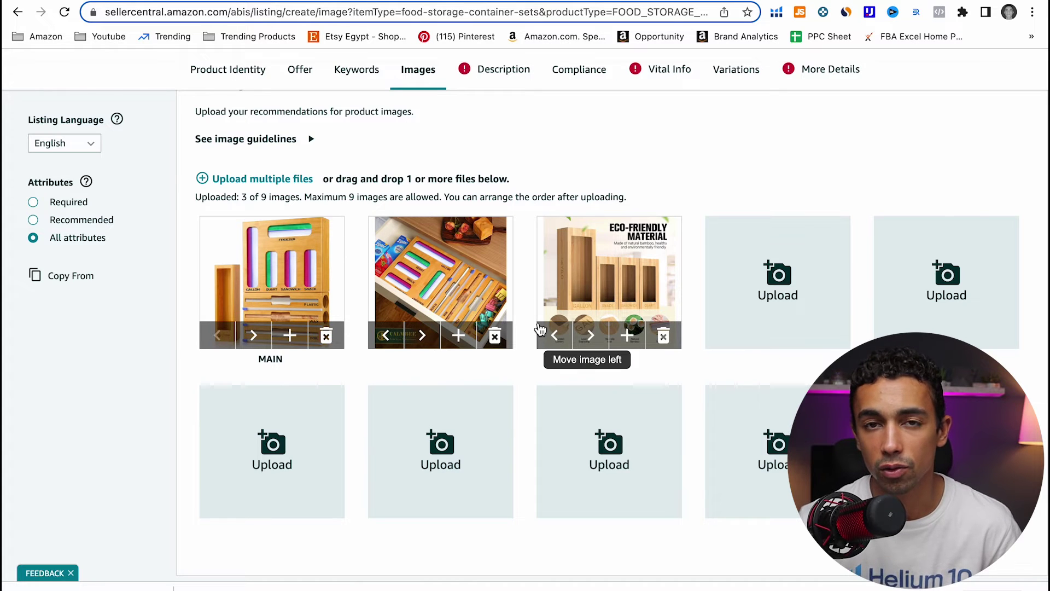
left_click(512, 70)
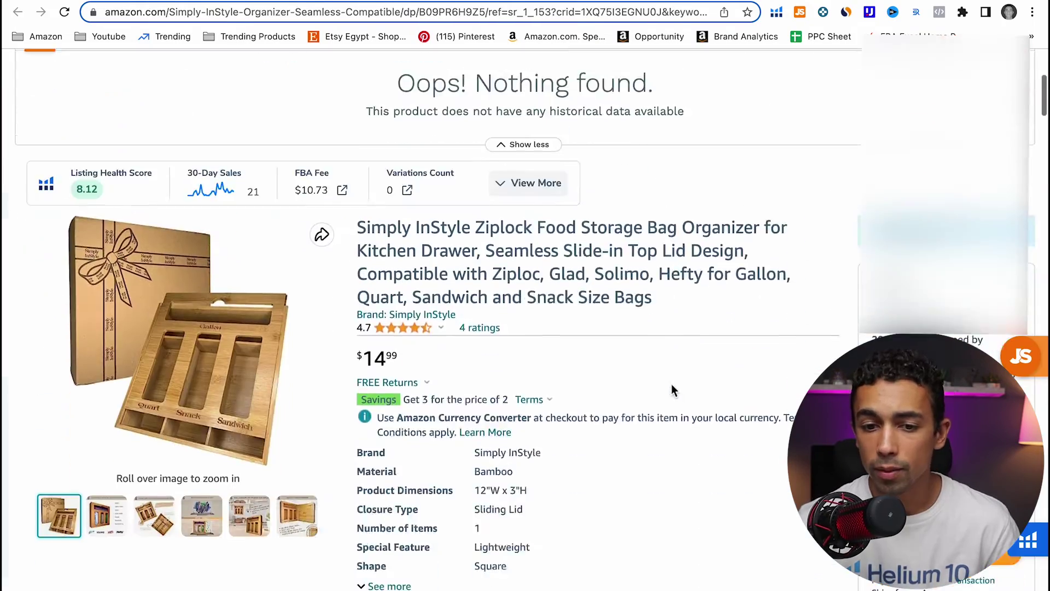
Copy the Product Description text from the Simply InStyle organizer listing into the new listing's Product Description
scroll(671, 383, "down", 10)
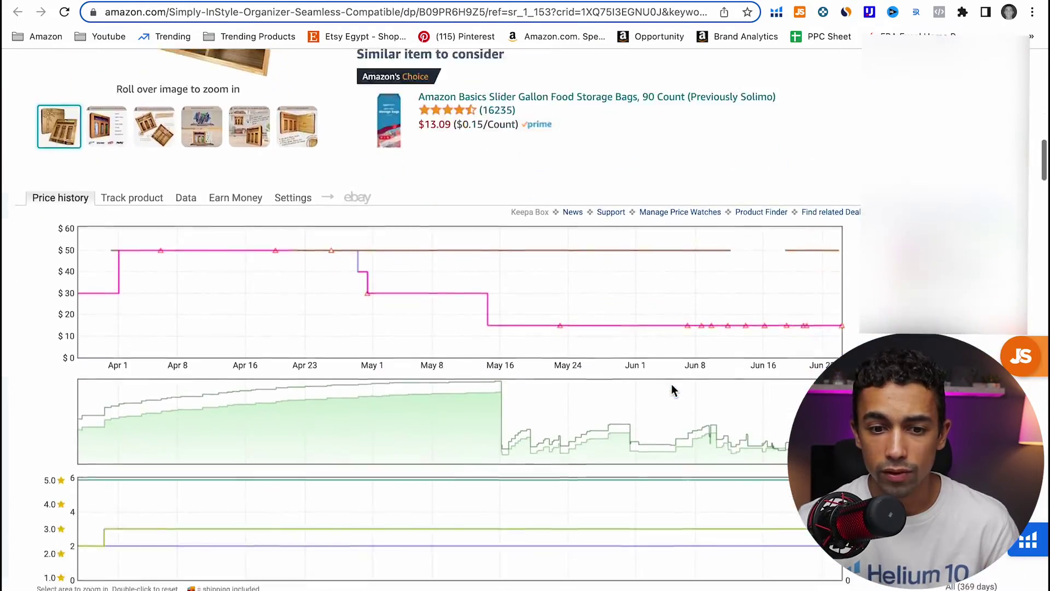
scroll(671, 388, "down", 20)
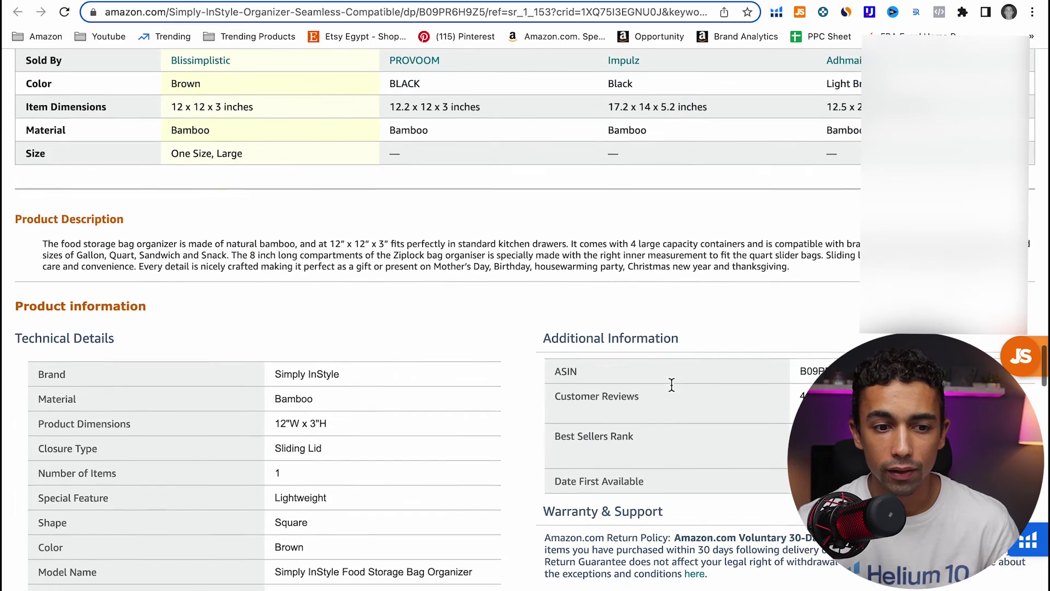
scroll(672, 385, "down", 1)
left_click_drag(44, 207, 836, 232)
key("ctrl+c")
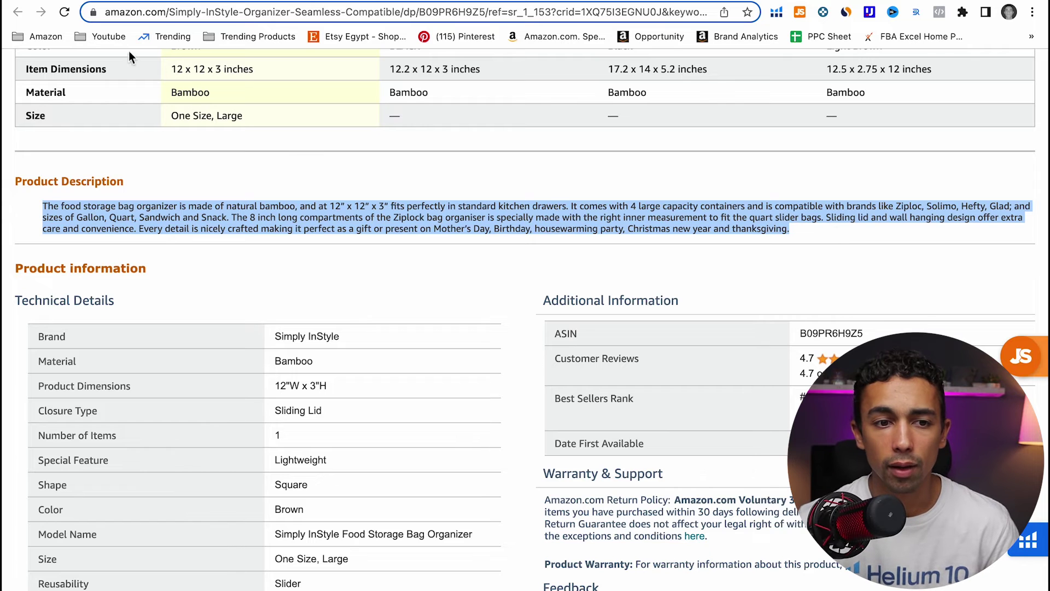
key("ctrl+Tab")
left_click(408, 219)
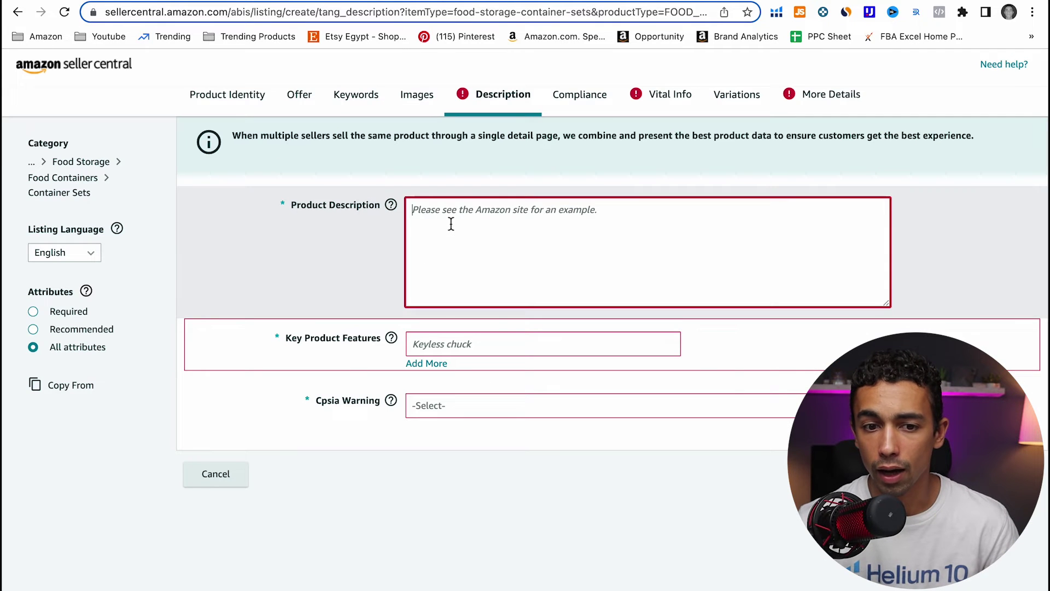
key("ctrl+v")
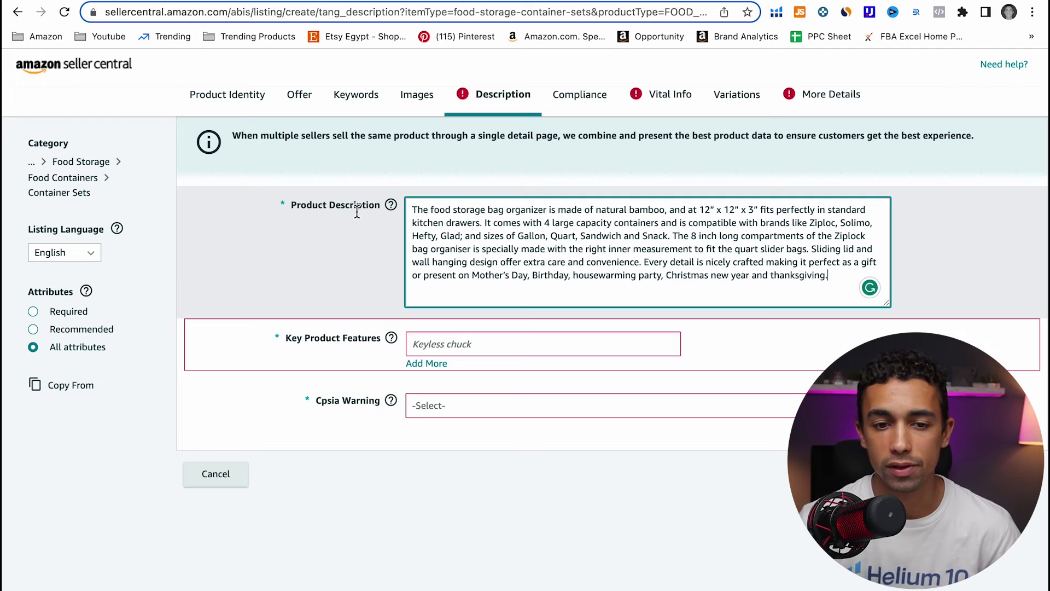
left_click(548, 455)
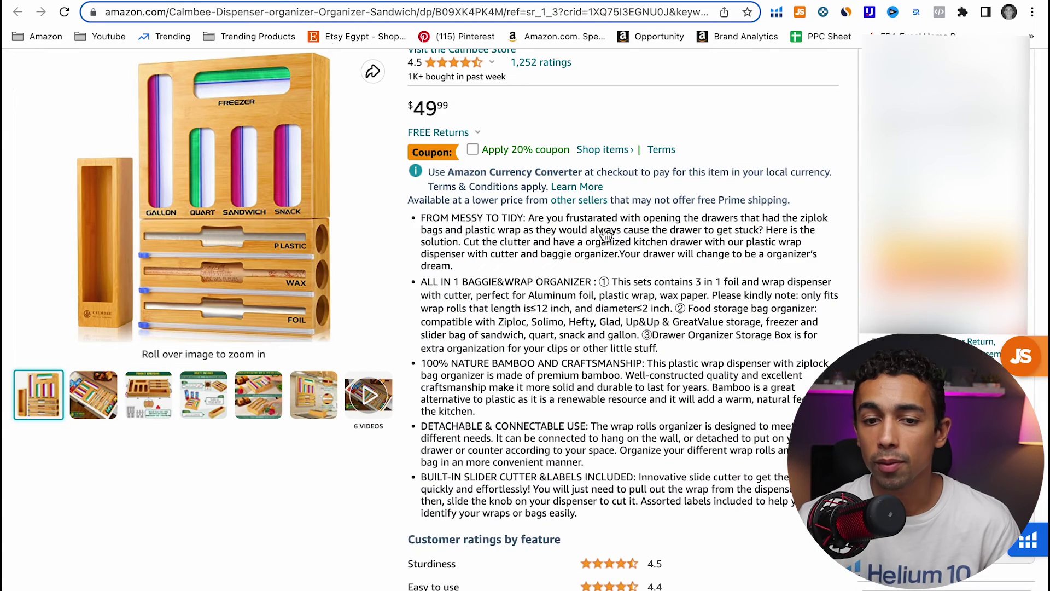
Examine the illustrated Product Description of the competing Calmbee listing, including its images and compatibility notes
scroll(657, 316, "down", 20)
scroll(655, 310, "down", 20)
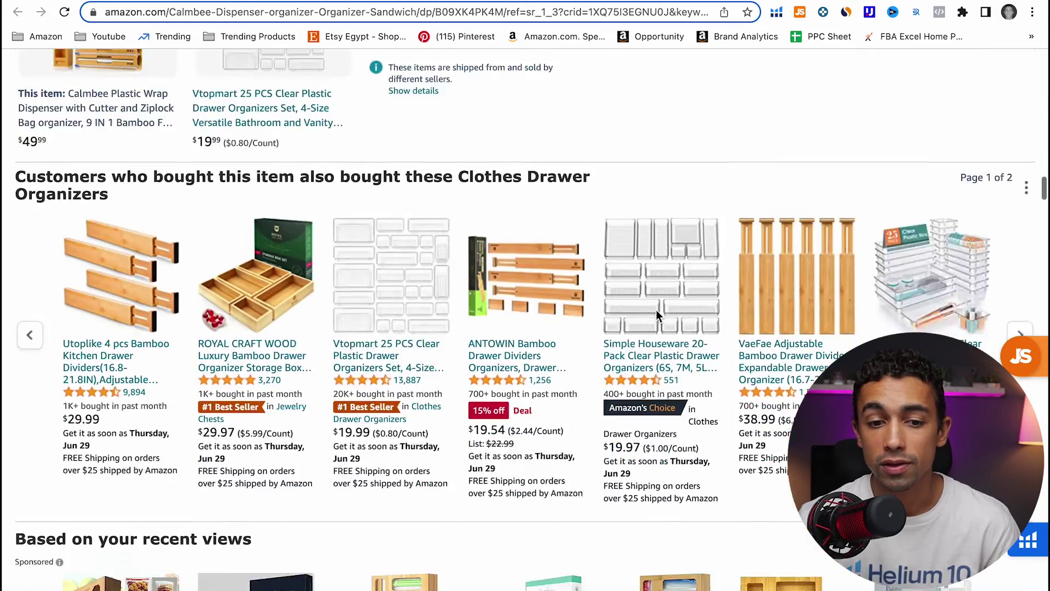
scroll(656, 310, "up", 2)
scroll(655, 310, "down", 10)
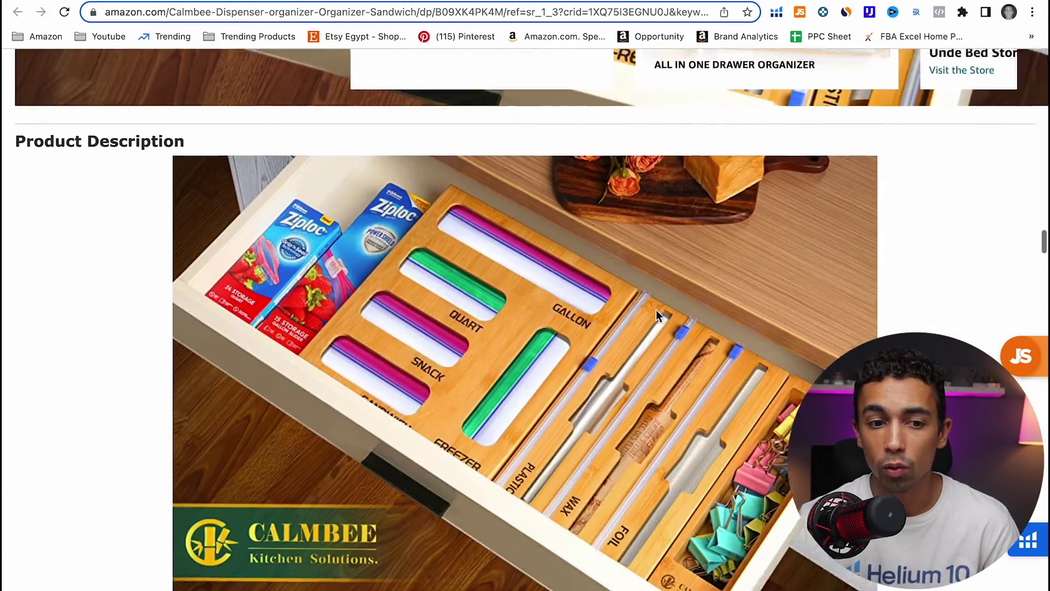
left_click_drag(185, 100, 100, 101)
scroll(317, 165, "down", 2)
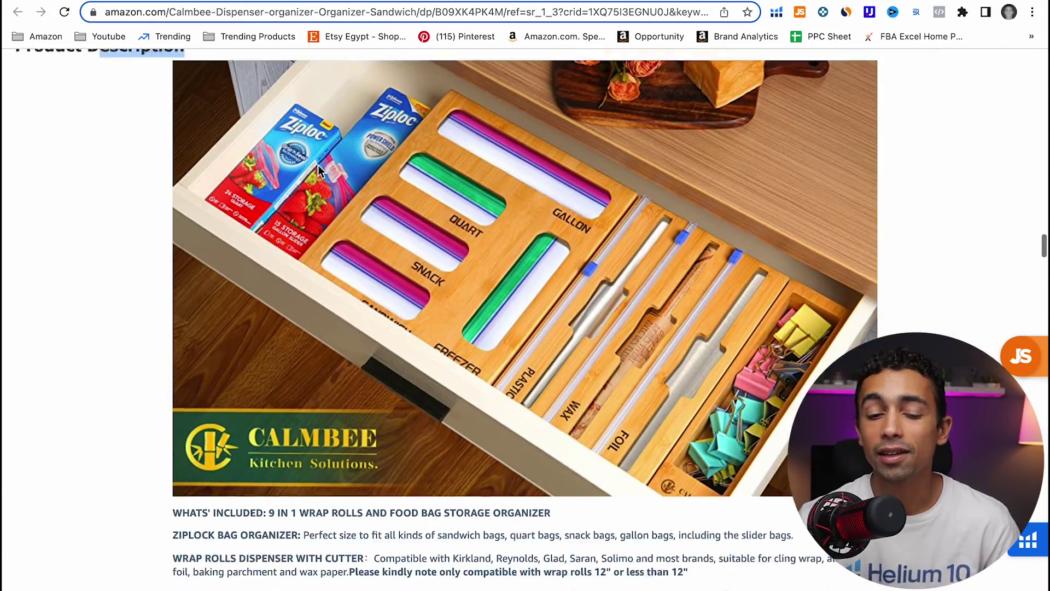
scroll(317, 165, "down", 3)
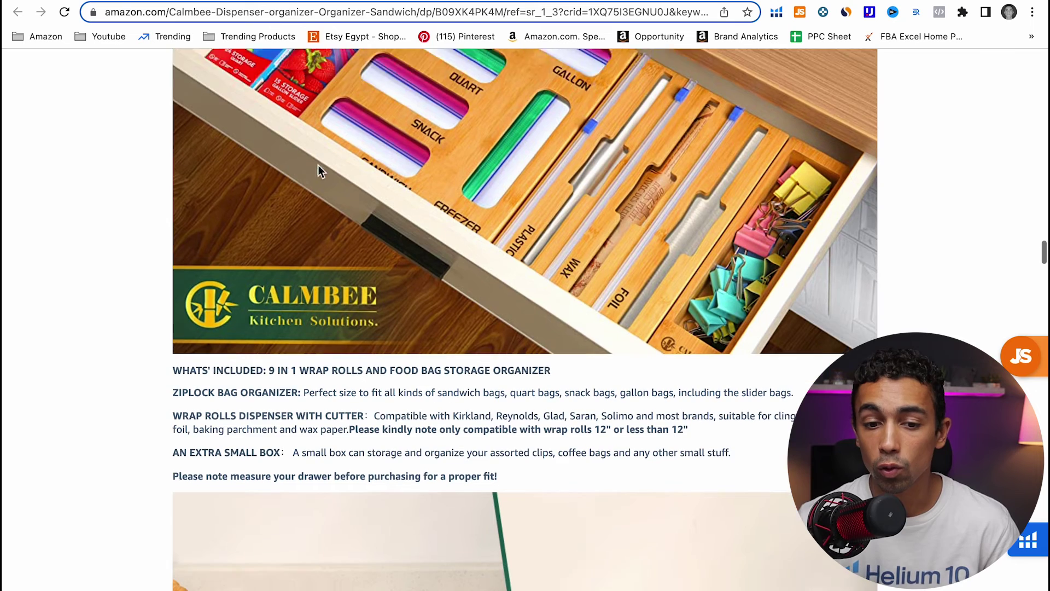
left_click_drag(439, 375, 512, 376)
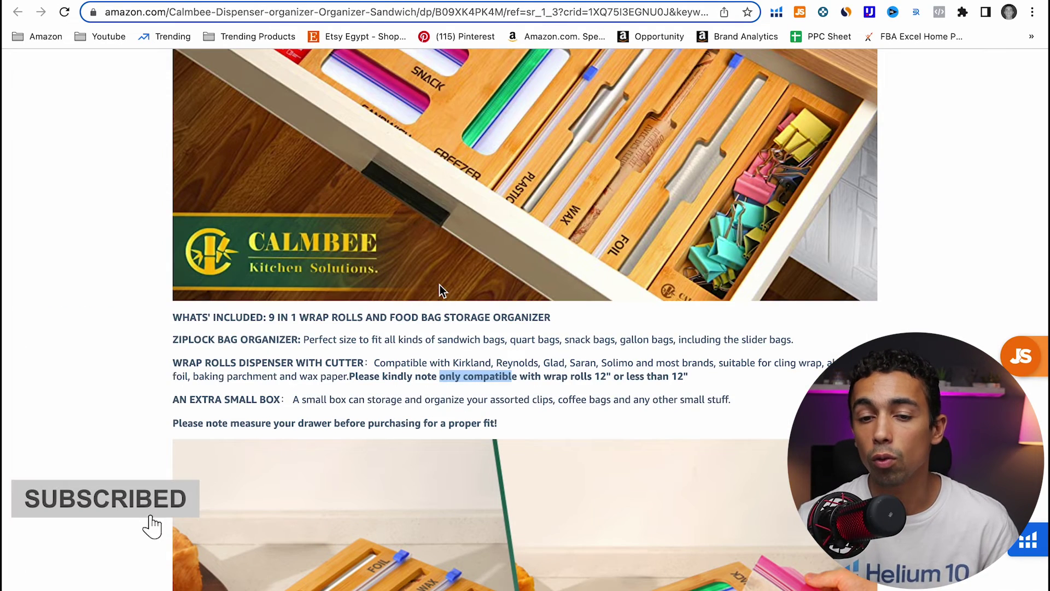
scroll(439, 289, "down", 4)
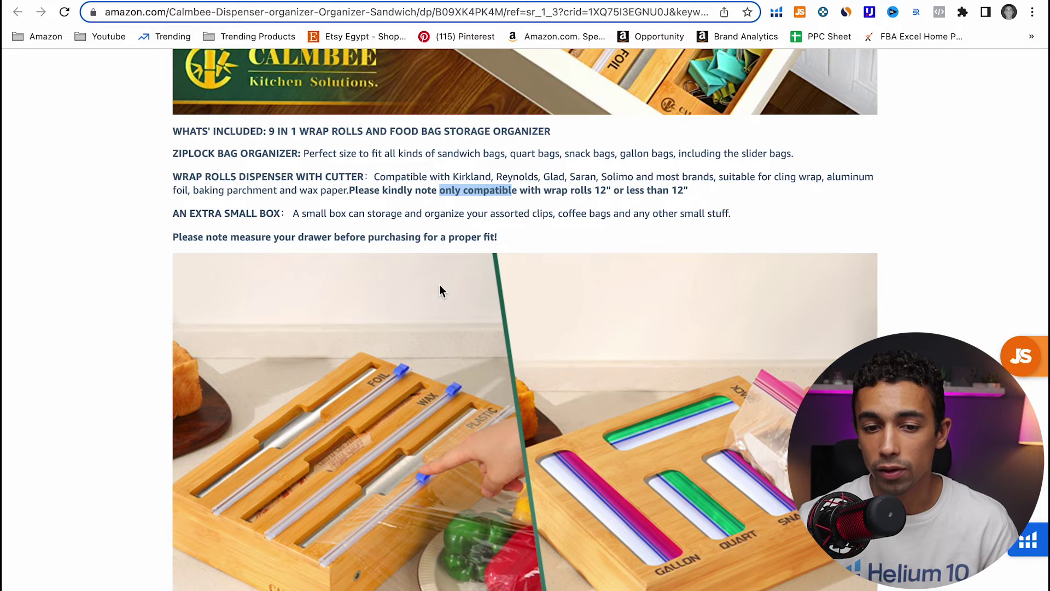
scroll(442, 291, "down", 1)
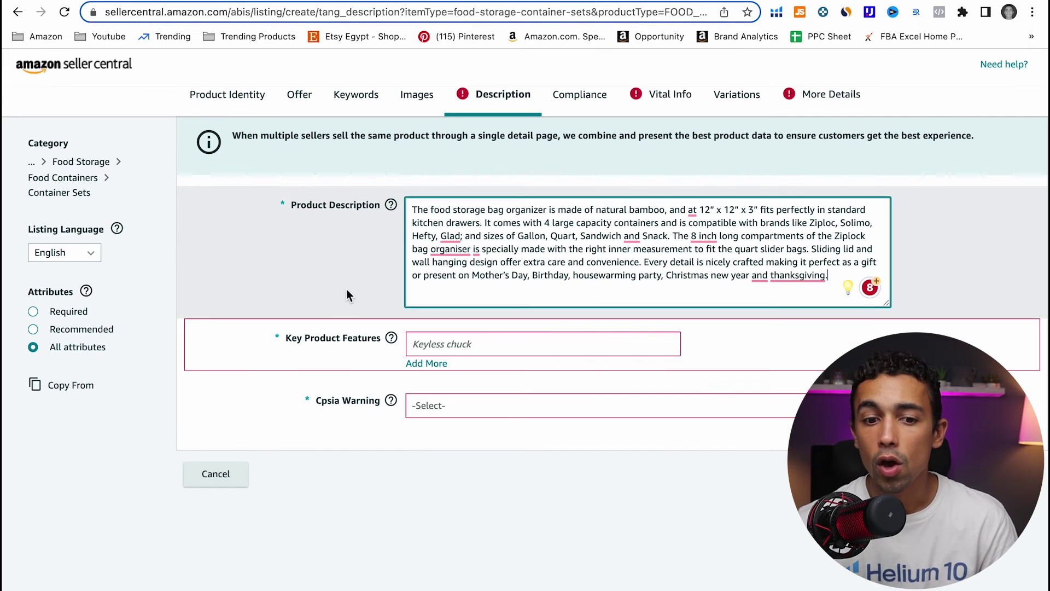
scroll(361, 300, "down", 1)
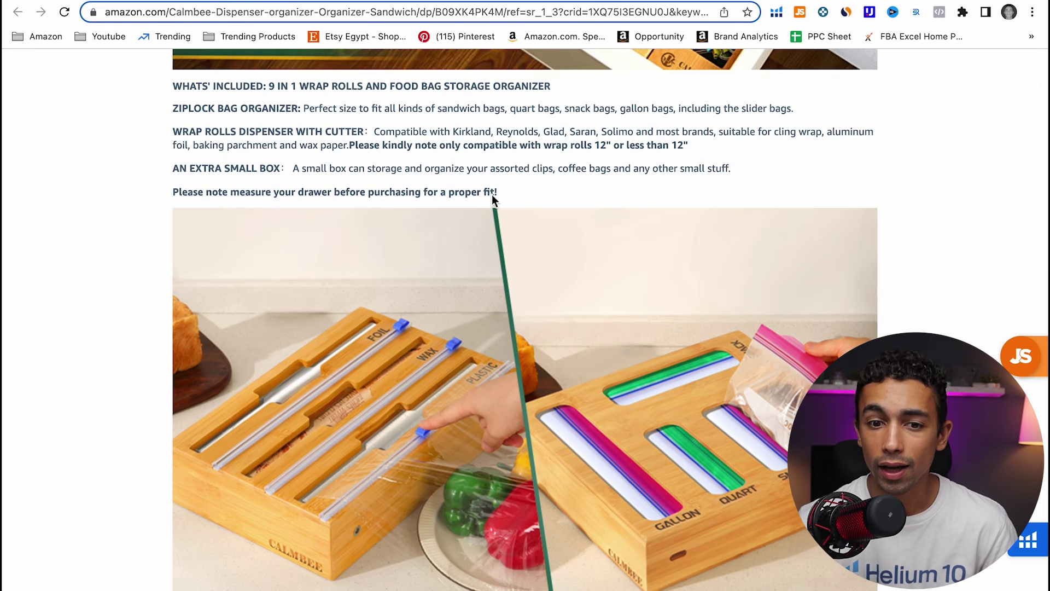
Review the Calmbee listing's bullet points as examples for the key product features
scroll(521, 218, "up", 20)
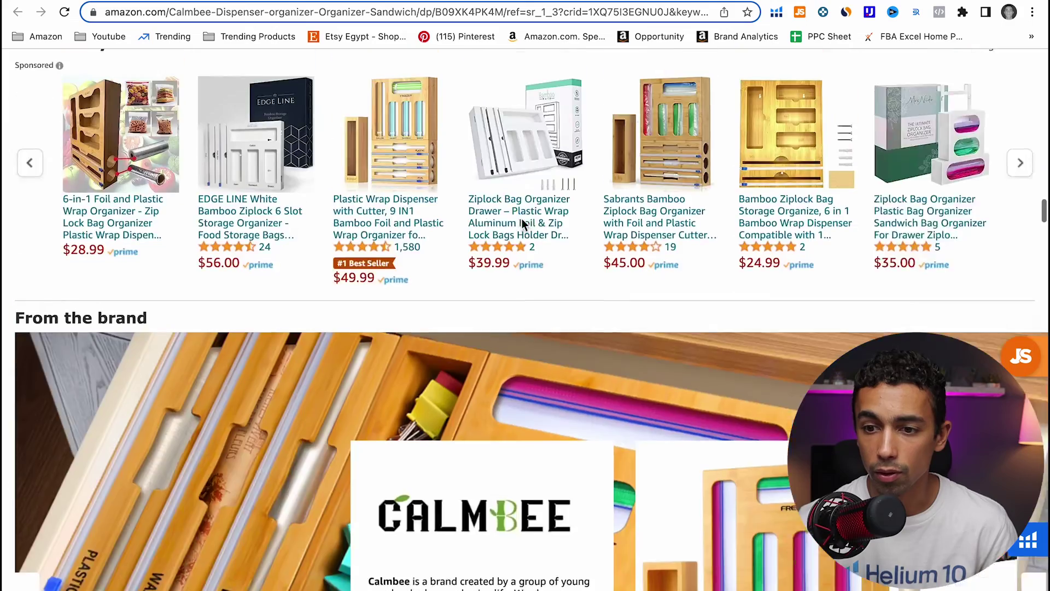
scroll(522, 222, "down", 20)
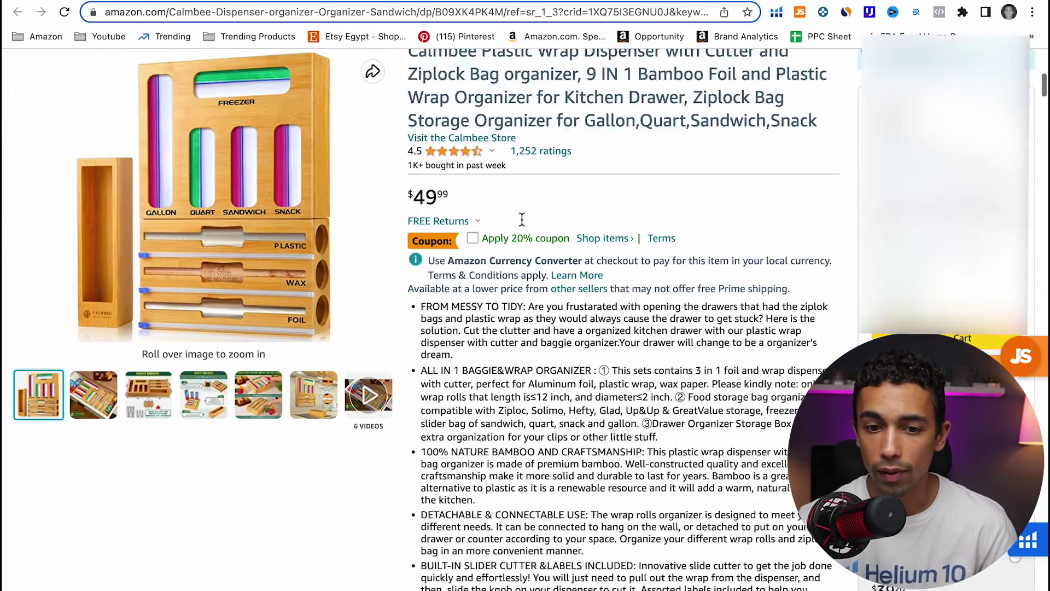
left_click_drag(421, 216, 547, 348)
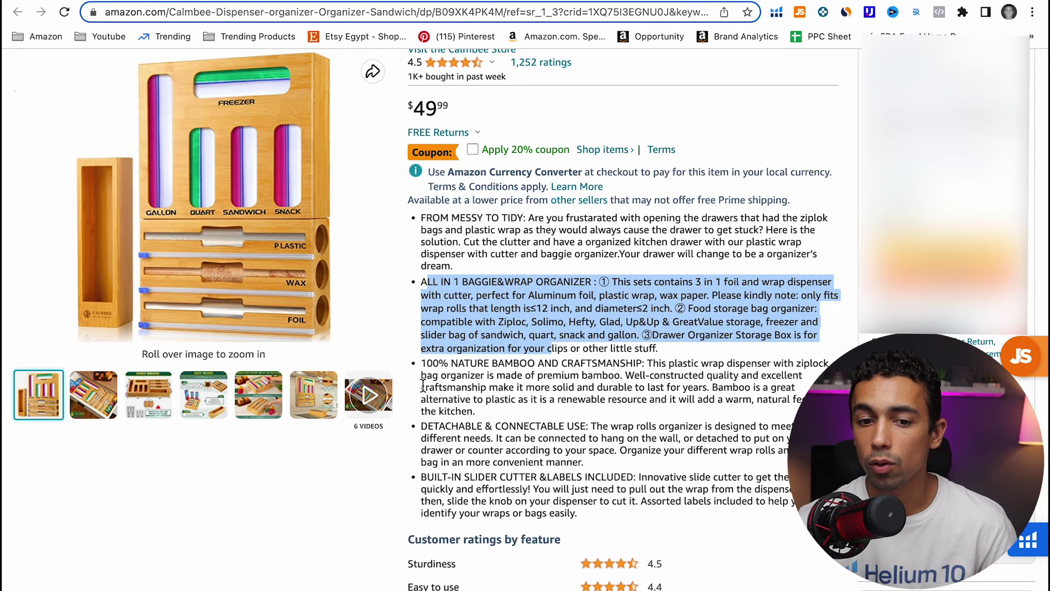
left_click_drag(432, 376, 462, 405)
left_click(578, 511)
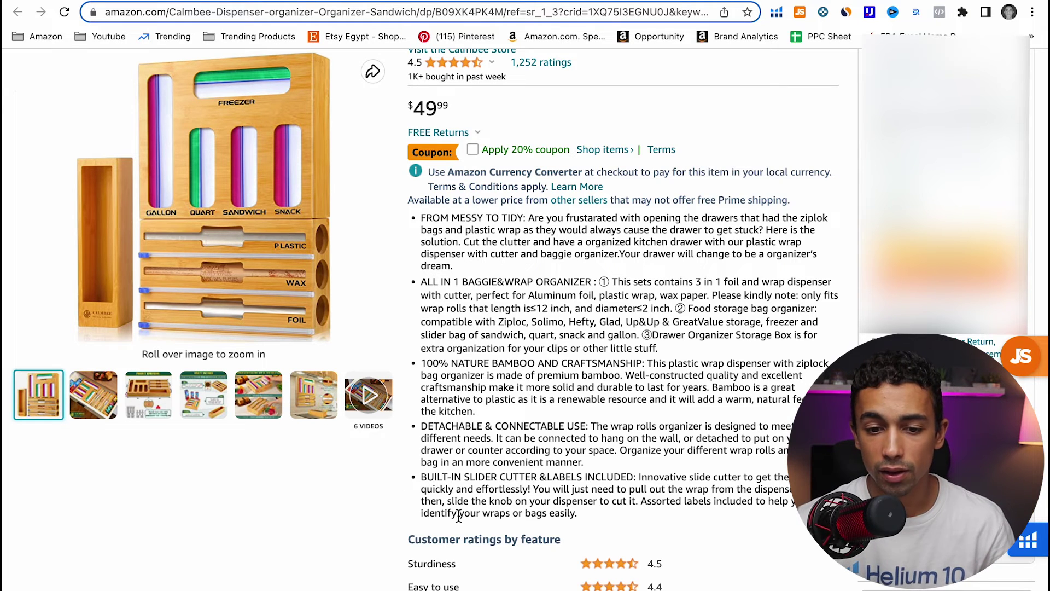
left_click_drag(447, 489, 495, 490)
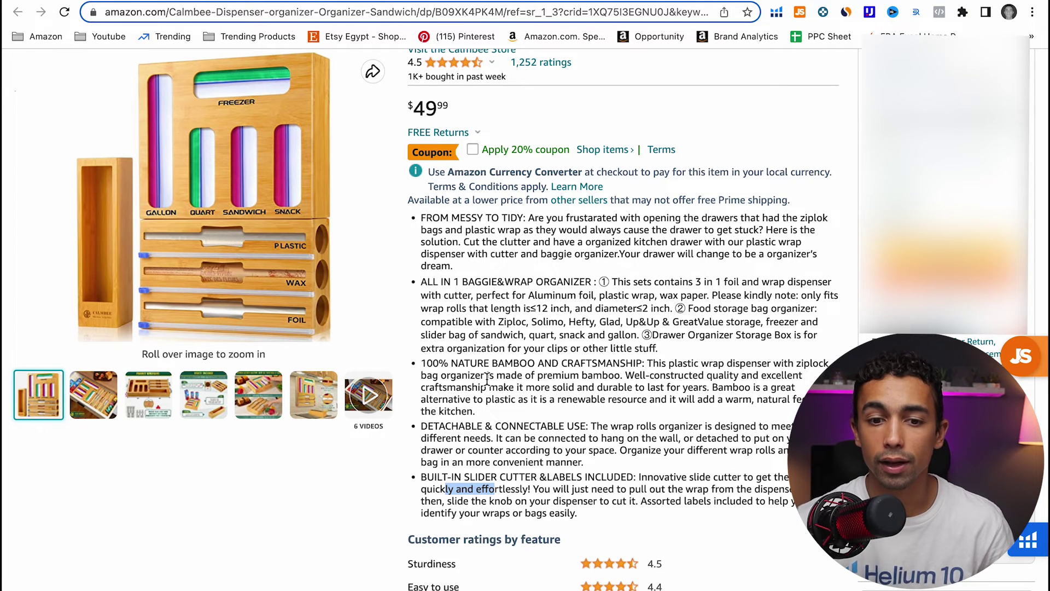
Copy Calmbee's "FROM MESSY TO TIDY" bullet into the first Key Product Features entry, and add two more feature entries
left_click_drag(460, 268, 423, 223)
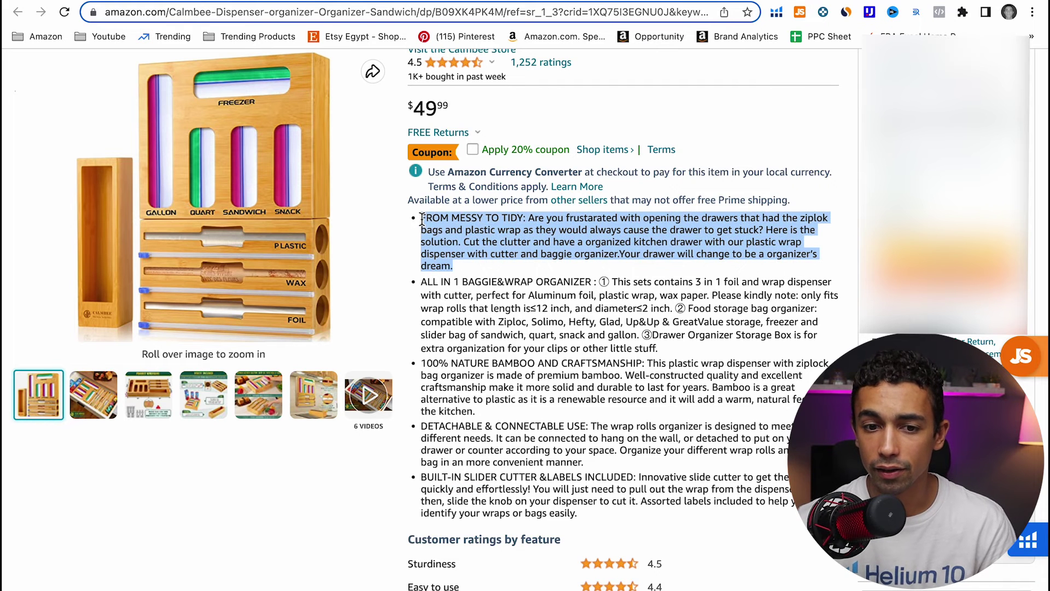
mouse_move(219, 137)
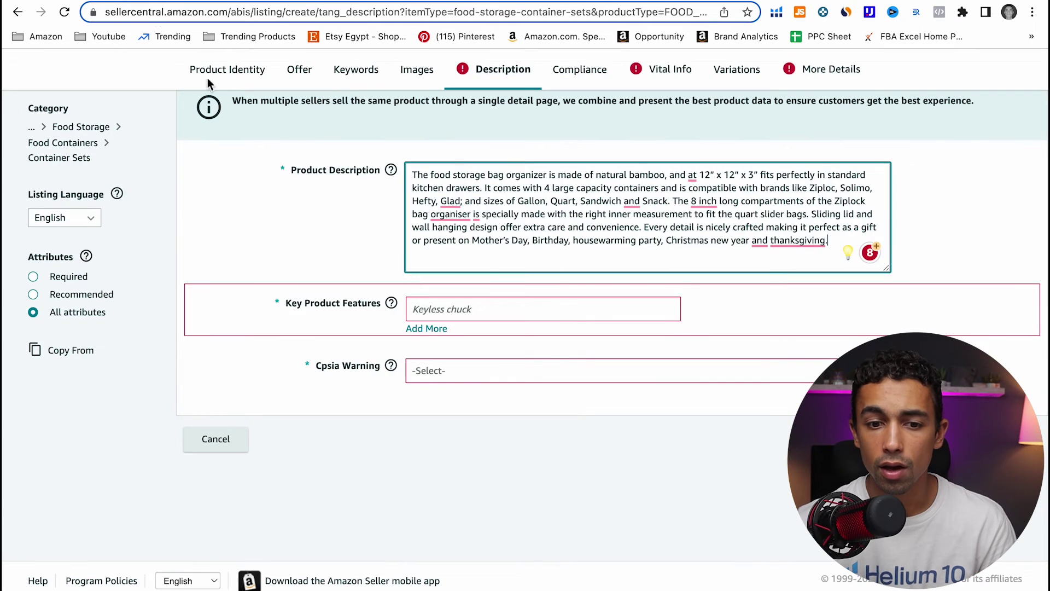
left_click(515, 309)
key("super+v")
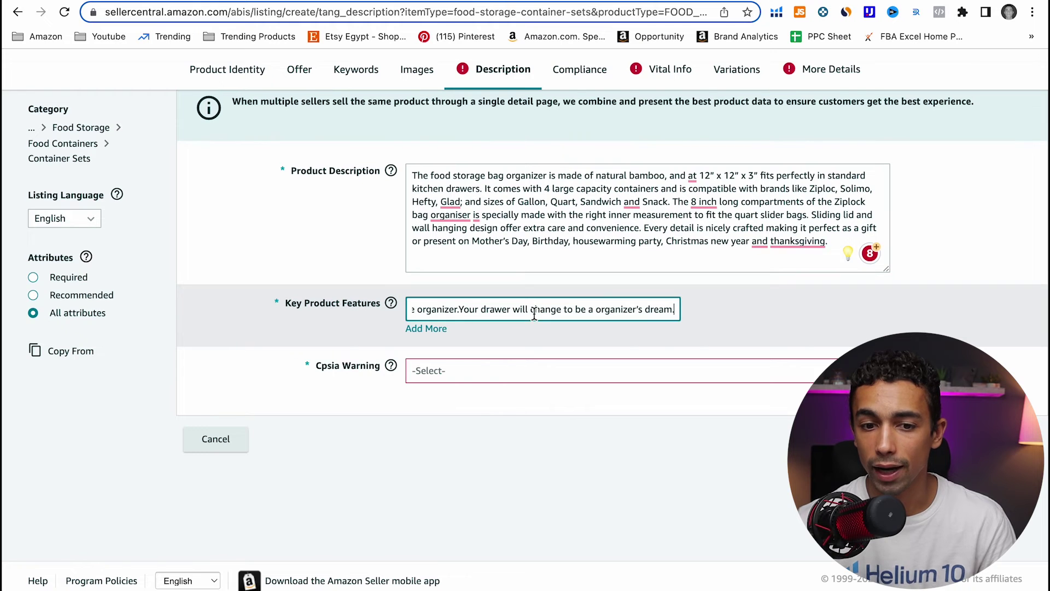
left_click(426, 329)
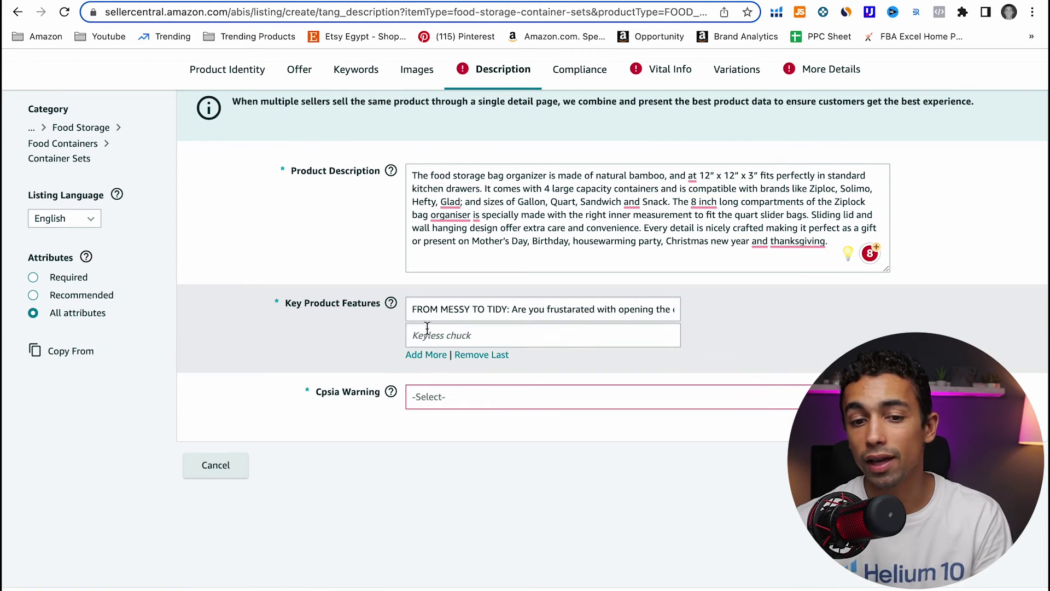
left_click(432, 355)
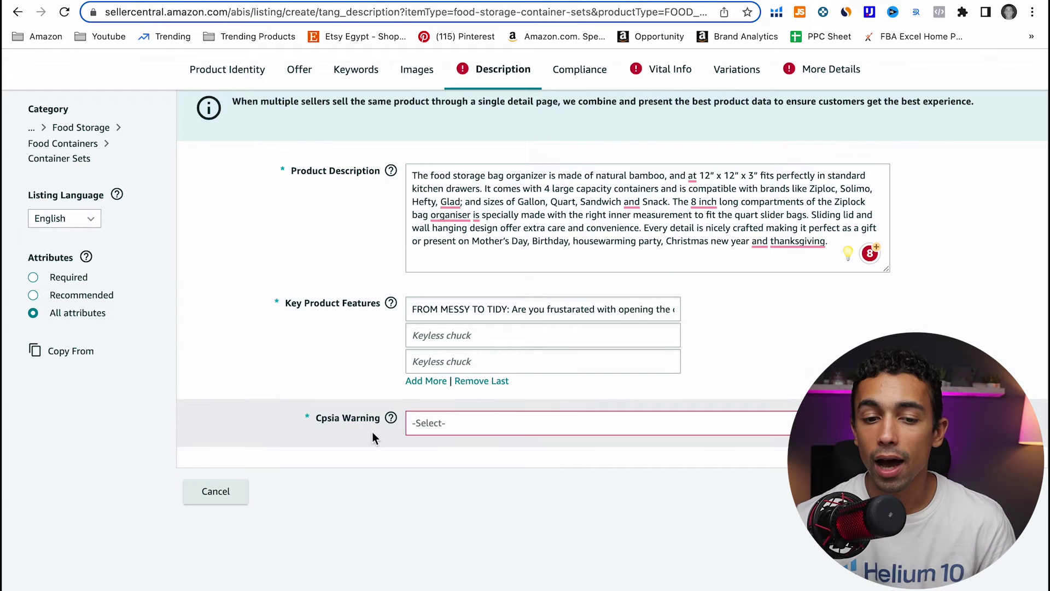
left_click(350, 420)
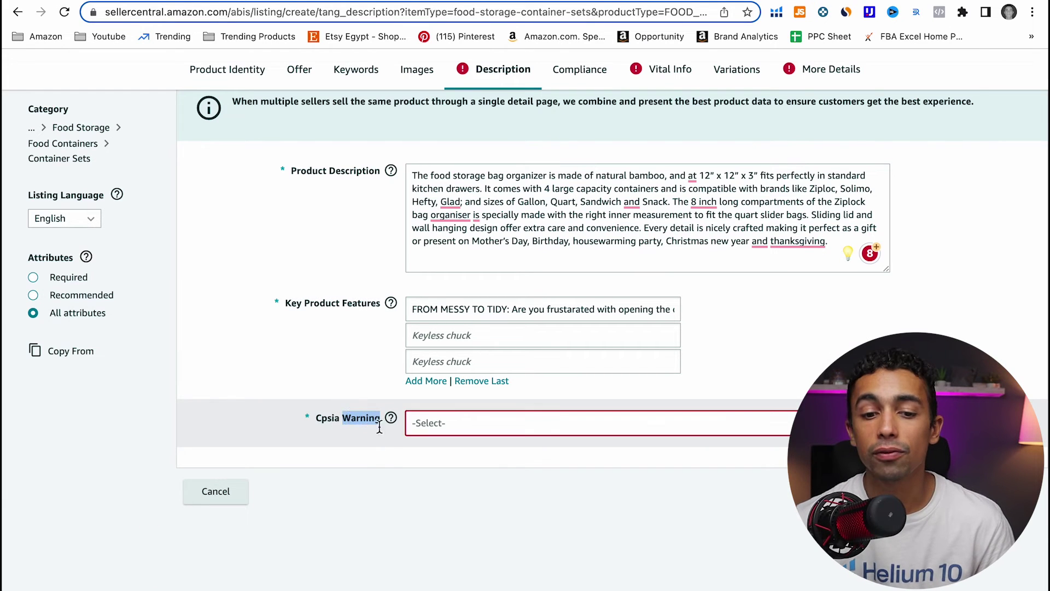
left_click(386, 464)
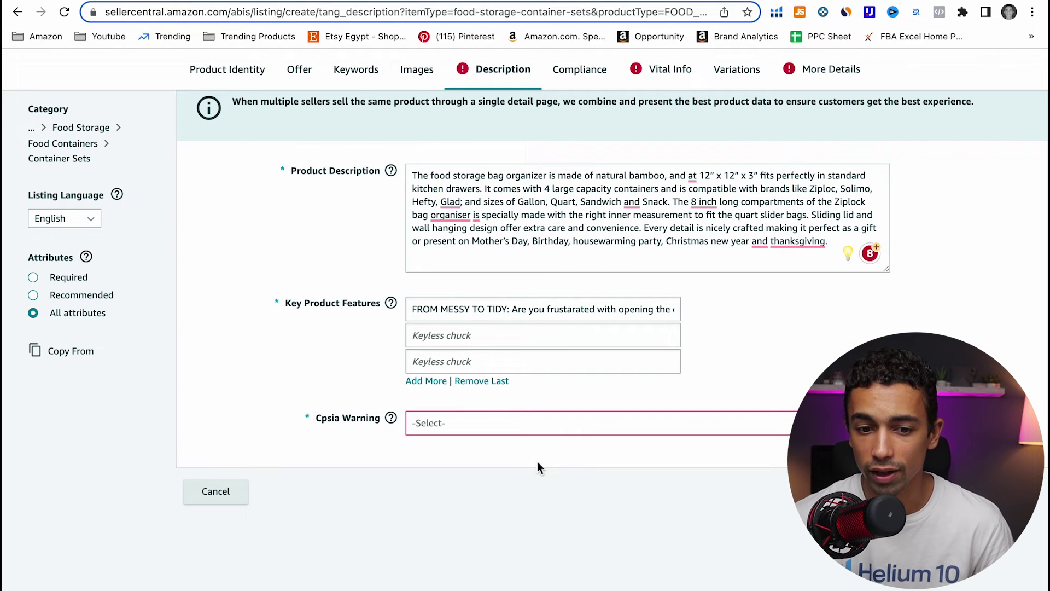
Set the listing's Cpsia Warning to NoWarningApplicable
left_click(477, 431)
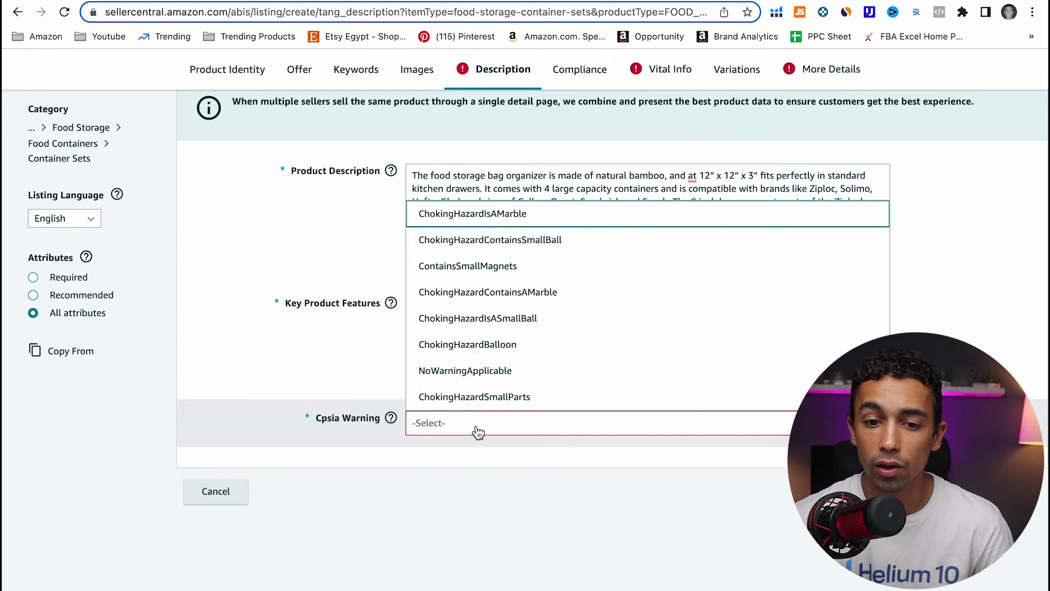
left_click(588, 381)
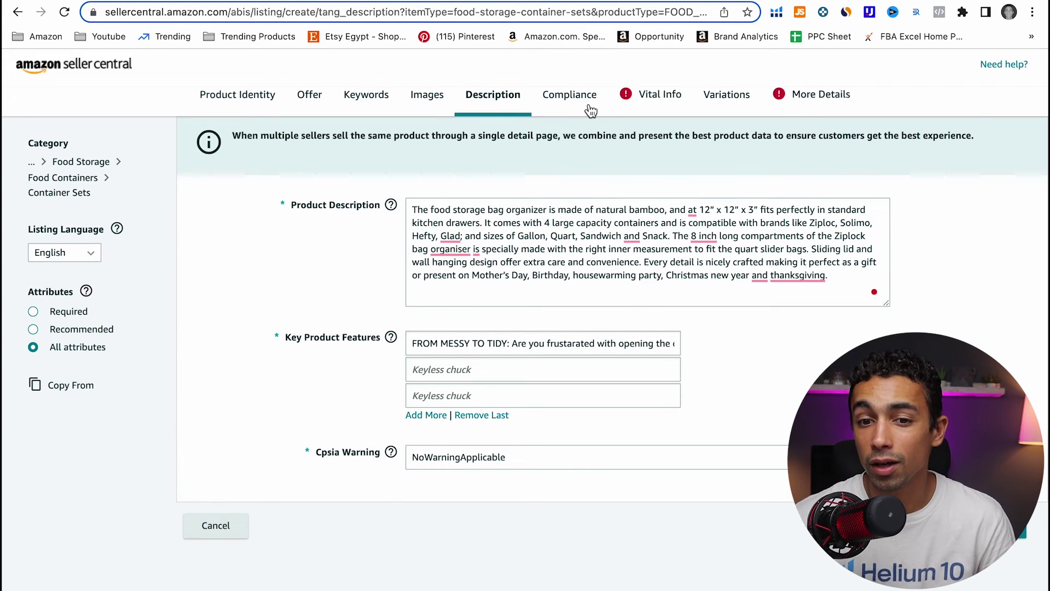
Review the Compliance attributes, including certification, battery, item weight, dangerous goods, California Proposition 65 and pesticide fields
left_click(590, 108)
scroll(584, 183, "down", 3)
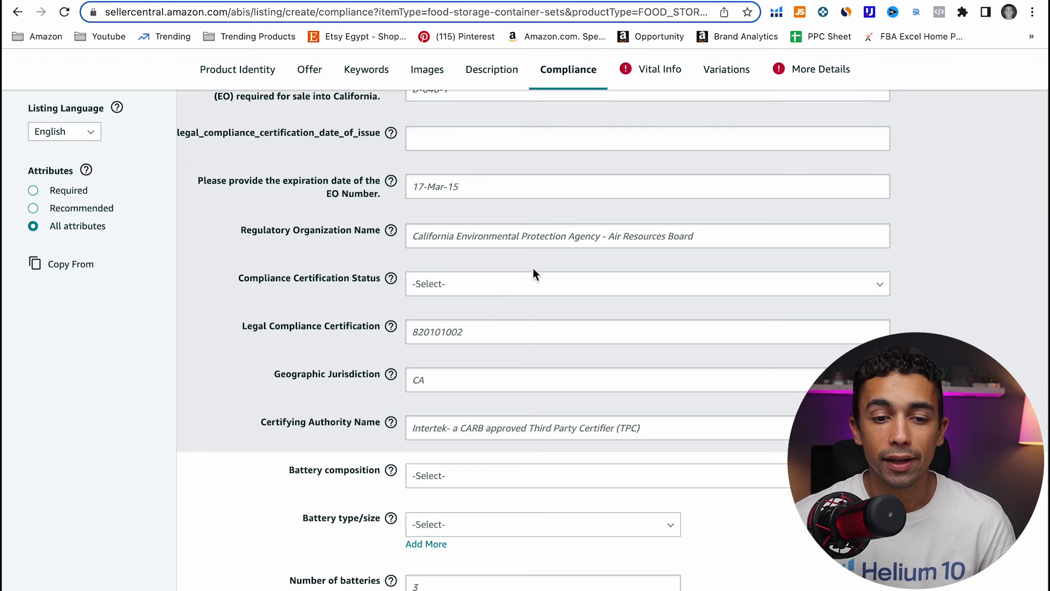
scroll(487, 306, "down", 3)
double_click(292, 302)
left_click(349, 307)
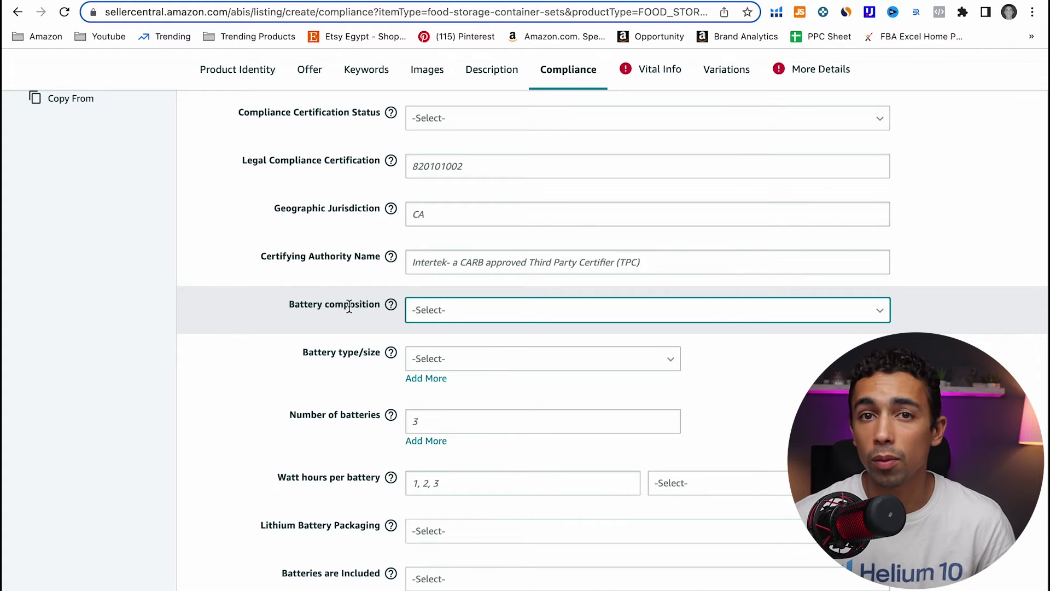
scroll(349, 304, "down", 11)
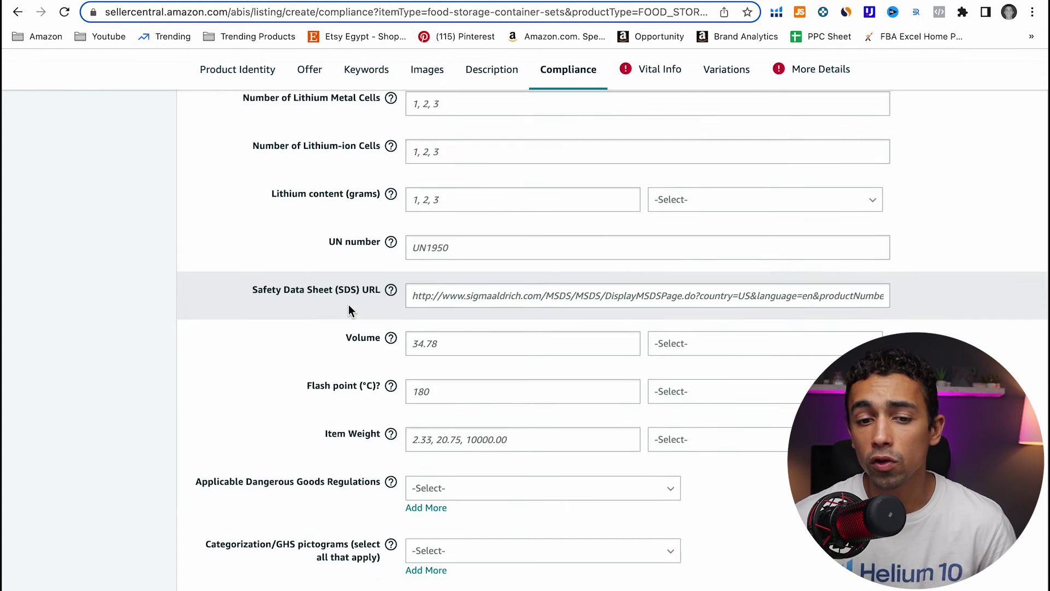
scroll(349, 304, "up", 7)
scroll(349, 304, "up", 1)
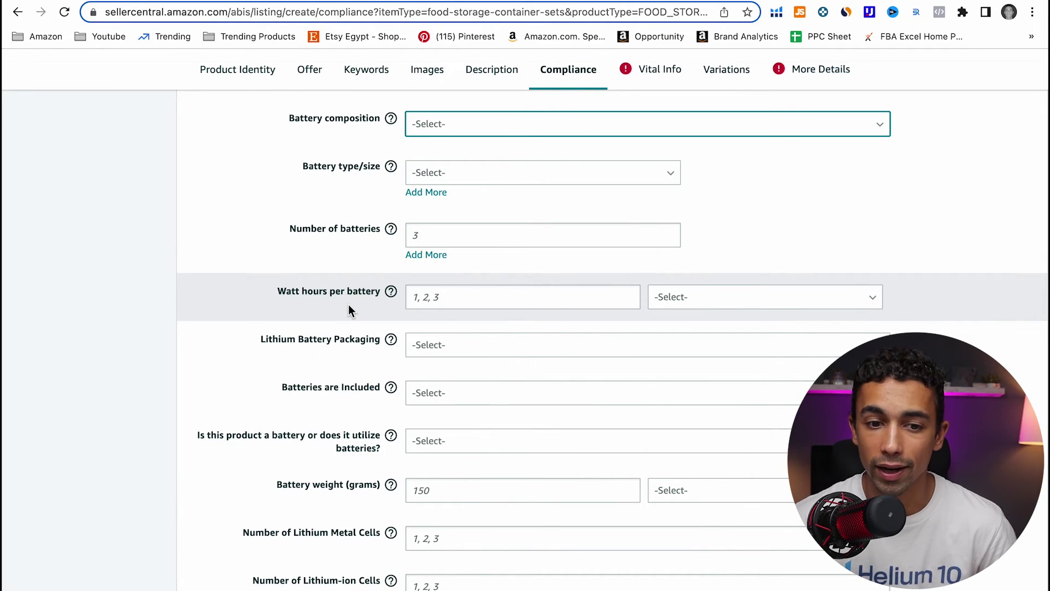
left_click_drag(289, 230, 339, 226)
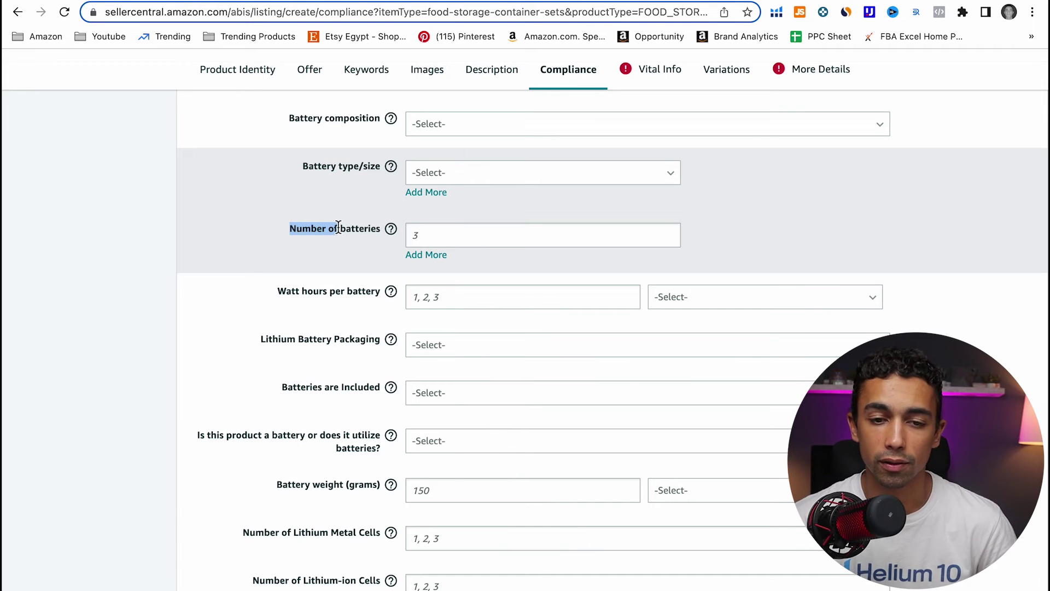
scroll(248, 261, "down", 10)
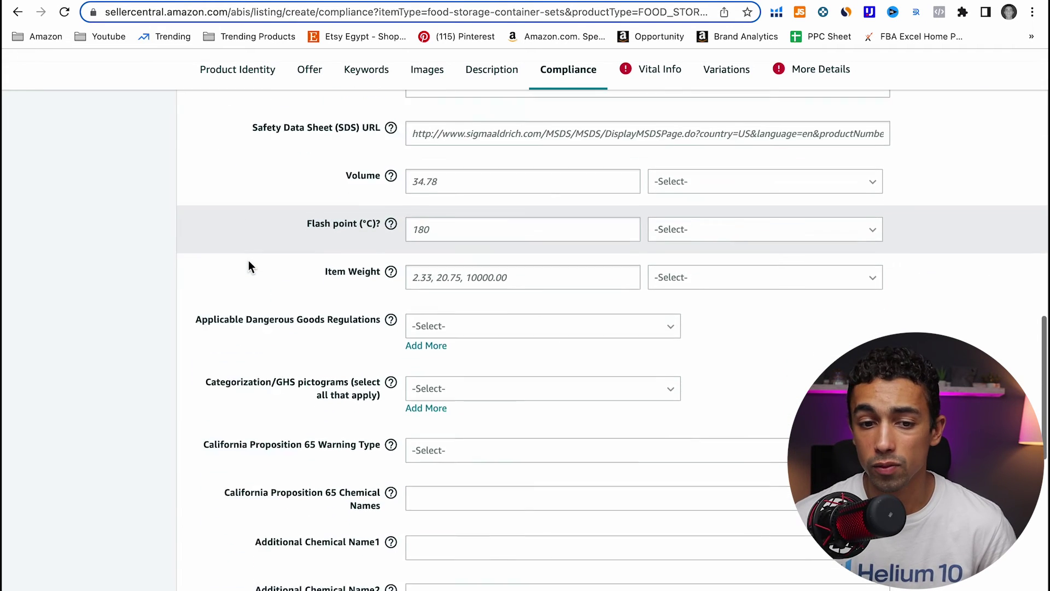
scroll(249, 261, "down", 5)
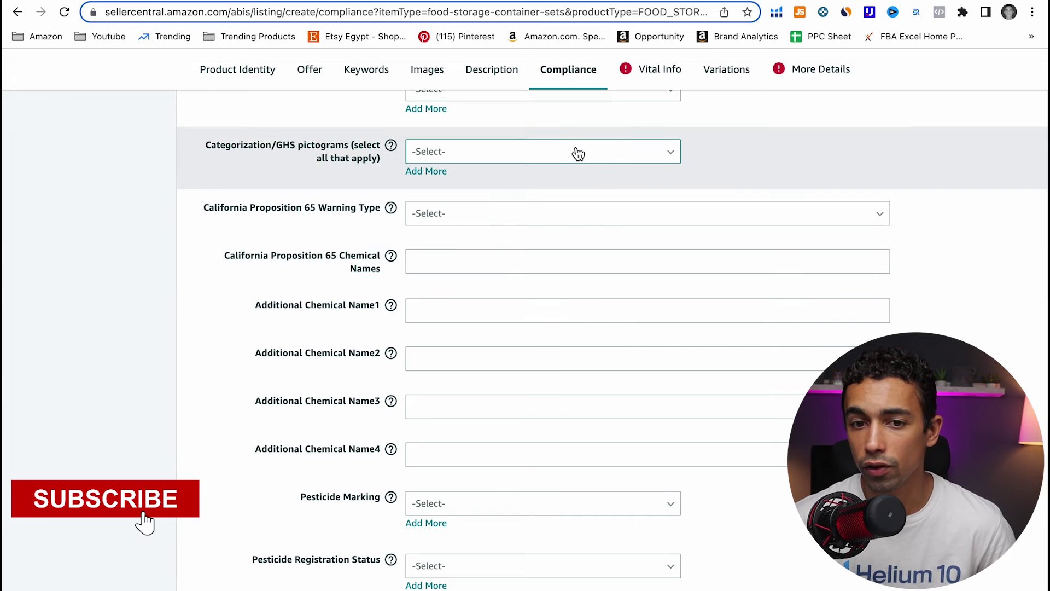
Enter X as the Manufacturer in the Vital Info section
left_click(643, 74)
mouse_move(391, 205)
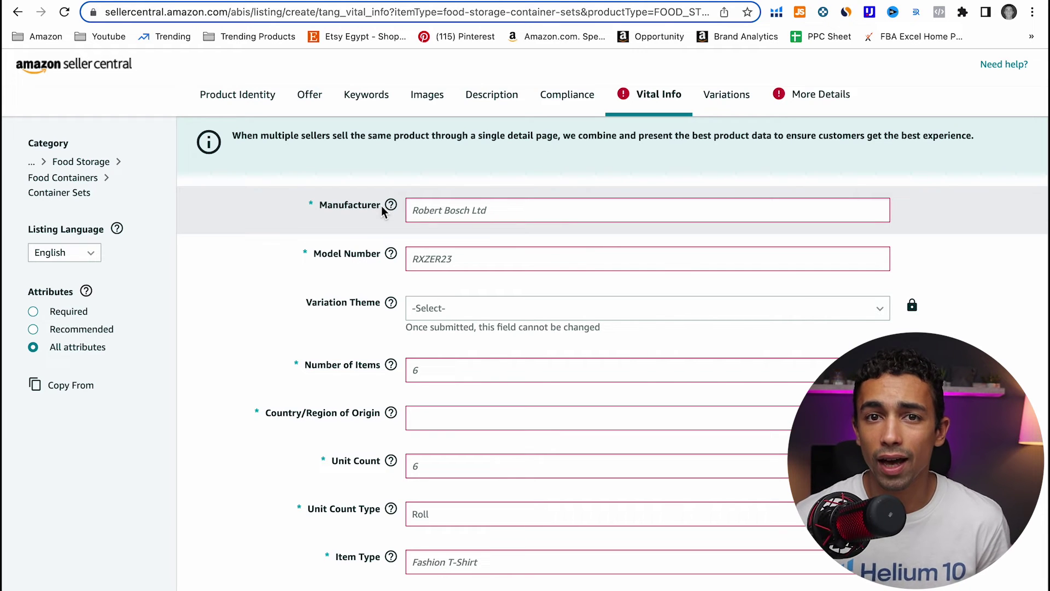
left_click(453, 209)
type("X")
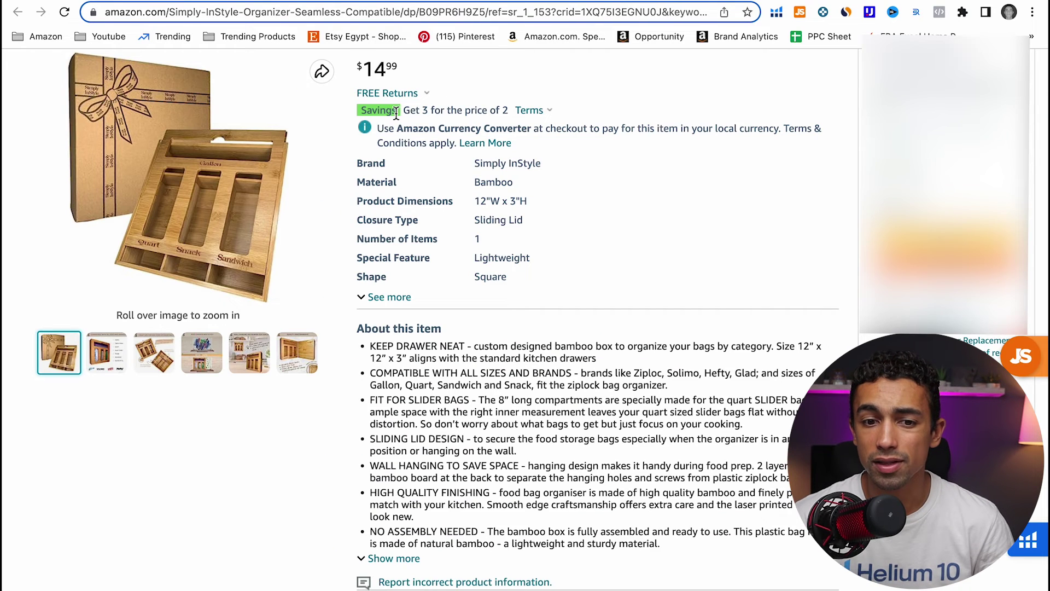
Expand the attribute list of the Simply InStyle organizer listing on Amazon and examine the additional product details
scroll(437, 207, "down", 1)
left_click(379, 273)
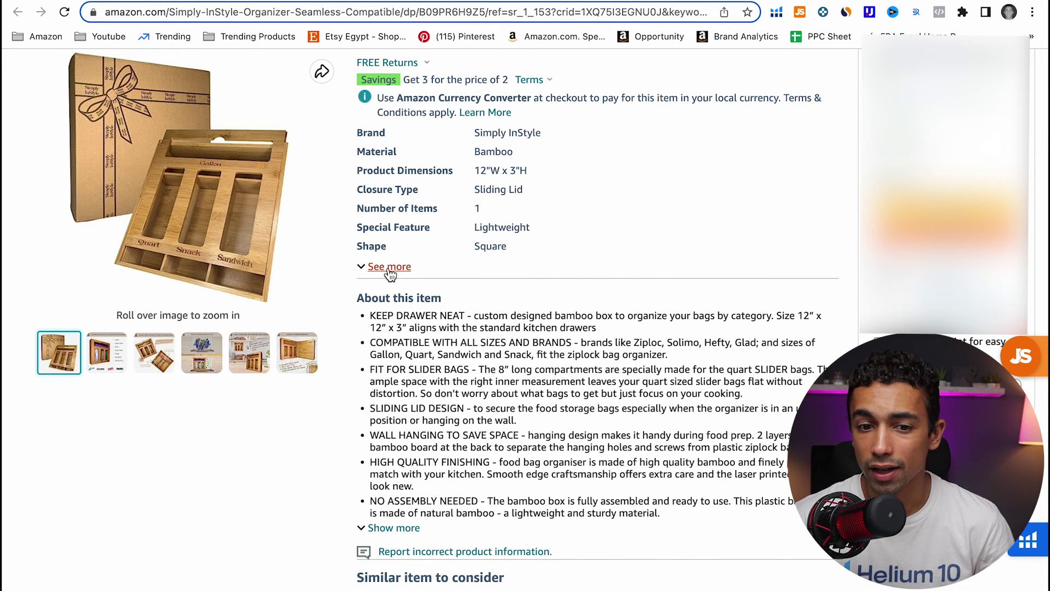
left_click_drag(422, 287, 370, 284)
left_click_drag(474, 284, 610, 285)
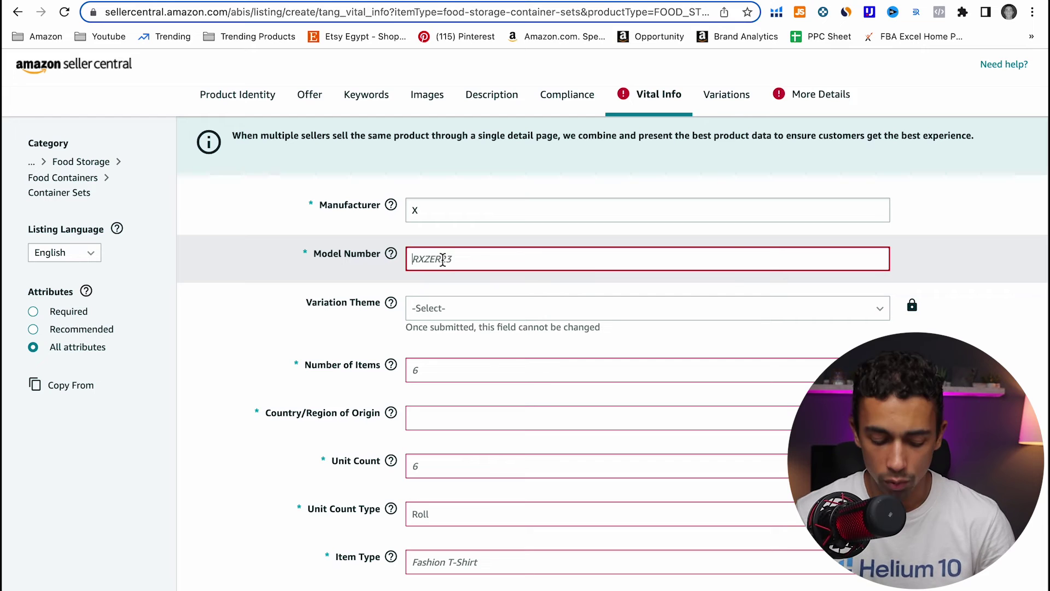
Enter "WBlue Water bottle" as the Model Number of the new listing in Seller Central
type("Wat")
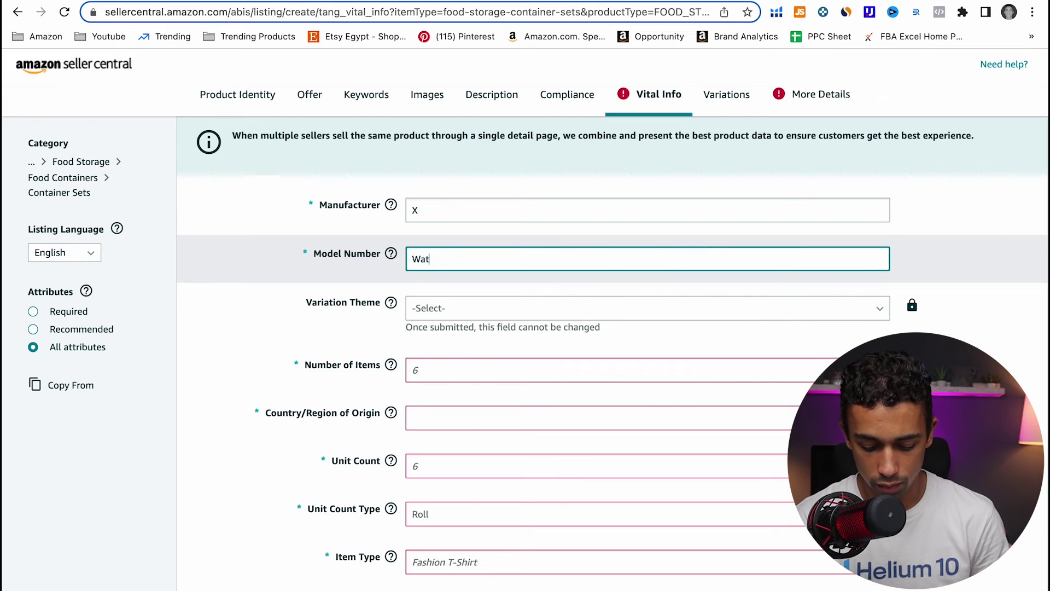
type("Blue W")
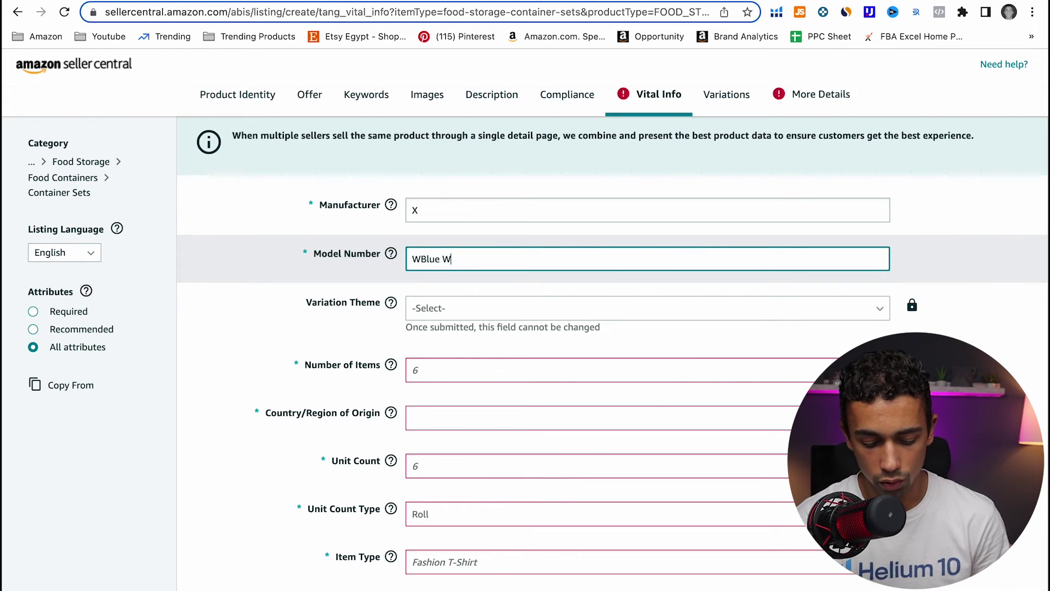
type("ater bottle")
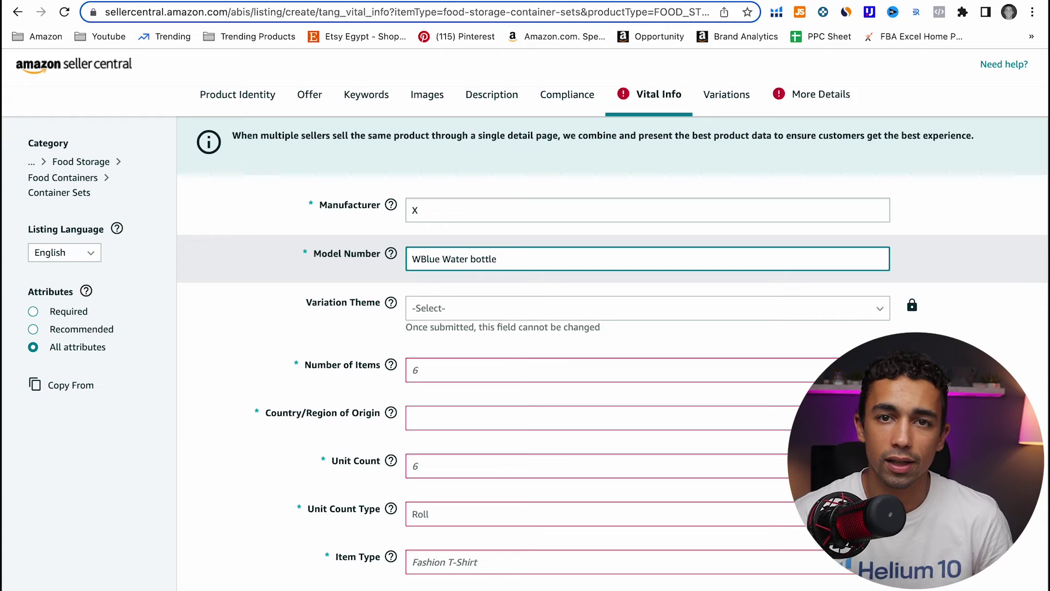
Set the Number of Items to 2
scroll(334, 232, "down", 2)
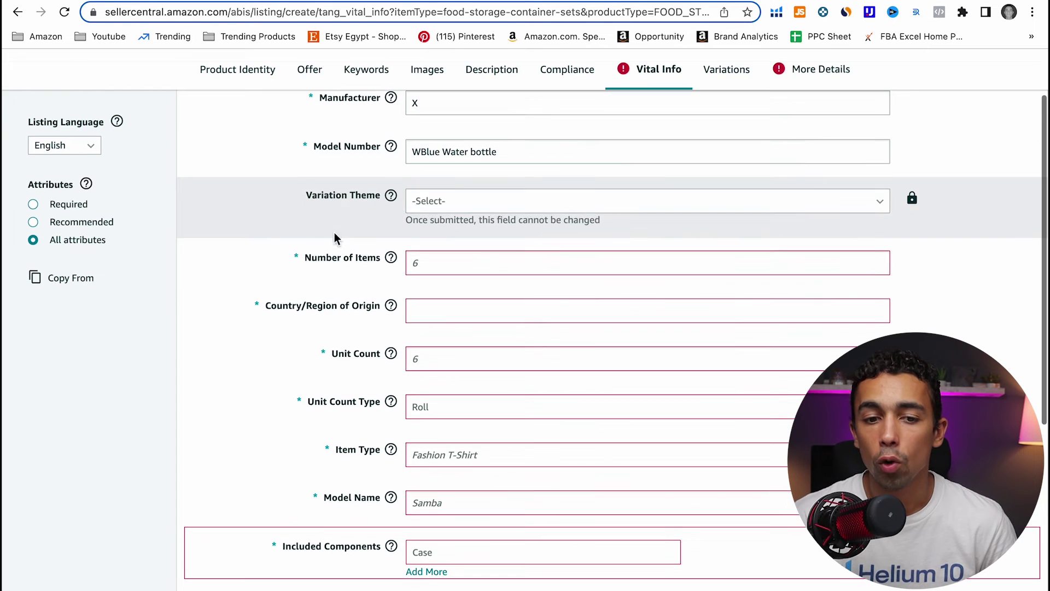
left_click_drag(305, 255, 358, 255)
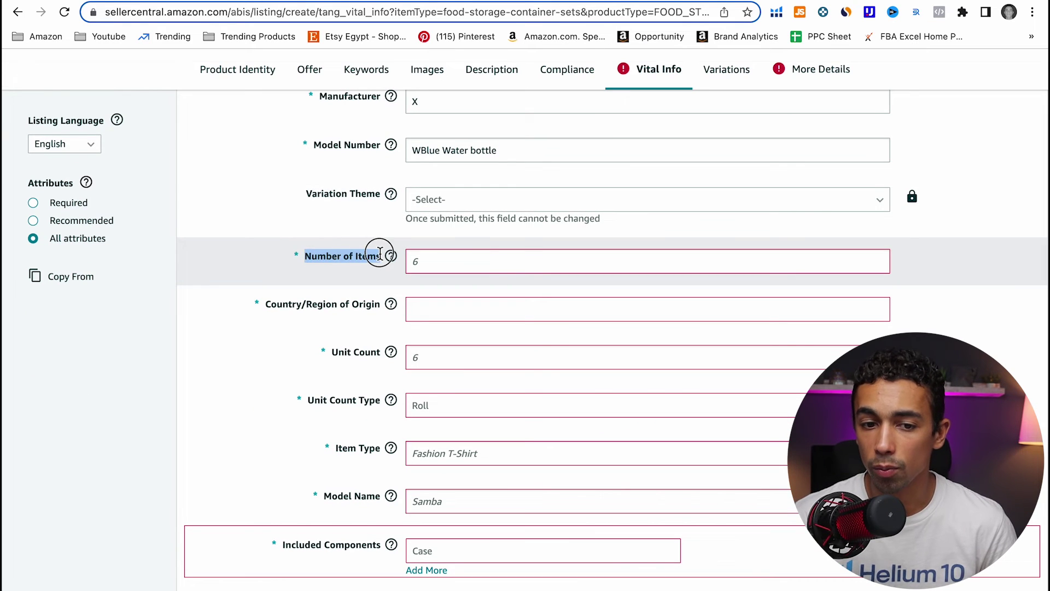
left_click(358, 255)
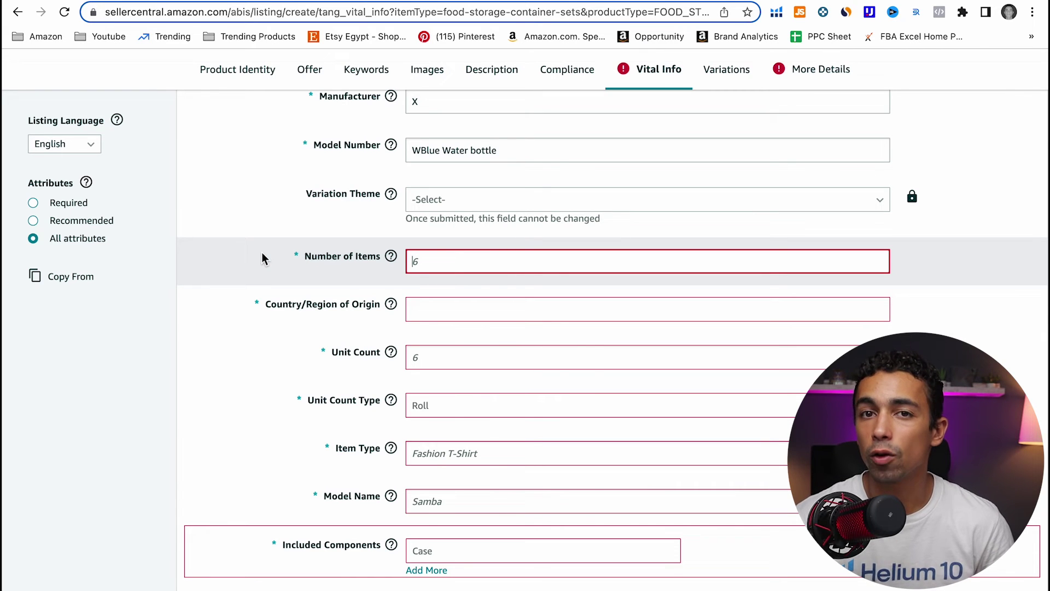
left_click(262, 253)
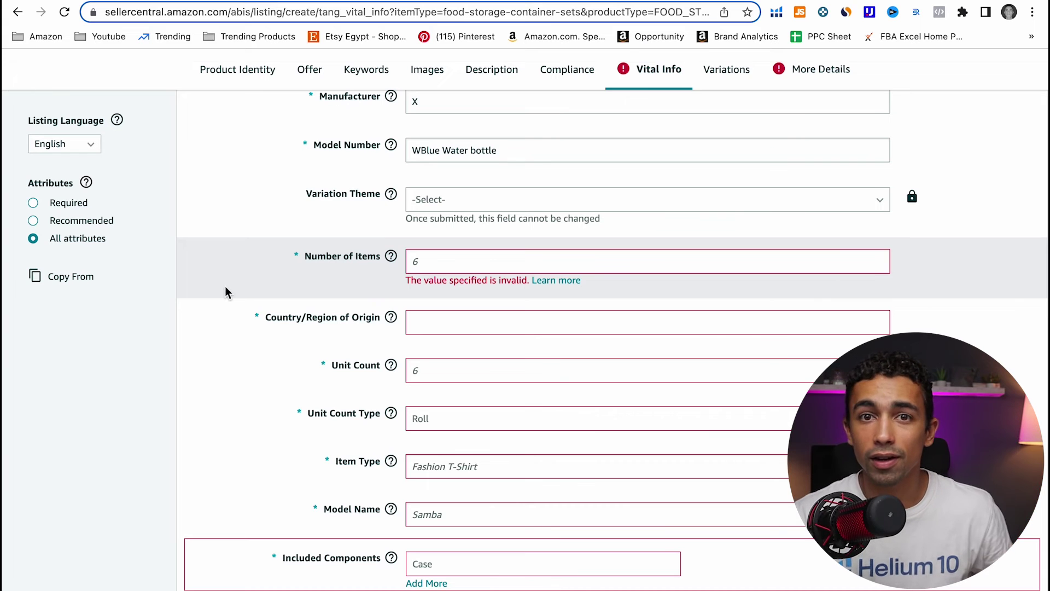
left_click(441, 262)
type("2")
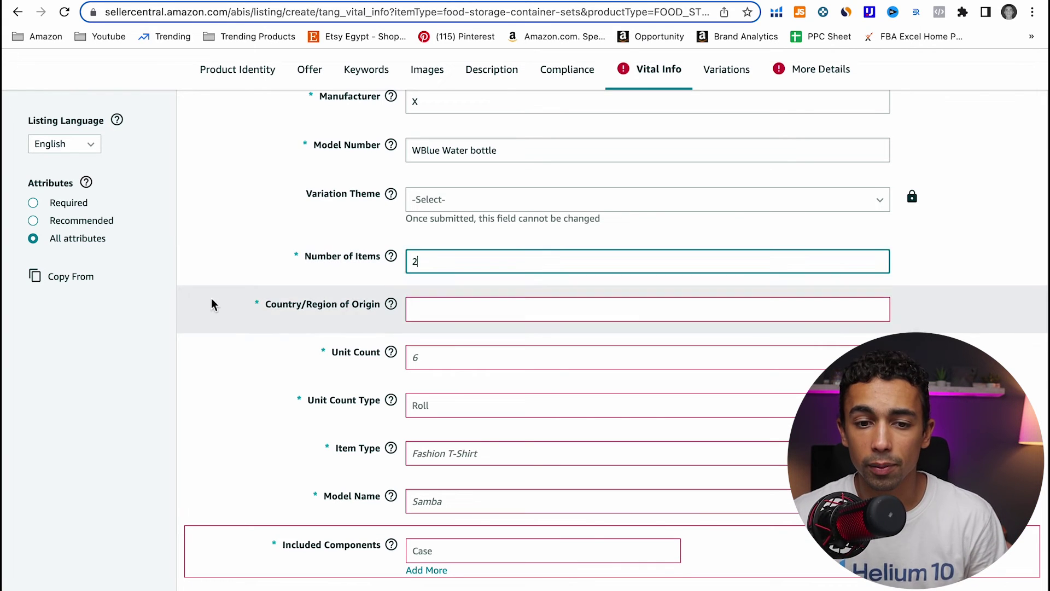
left_click(138, 316)
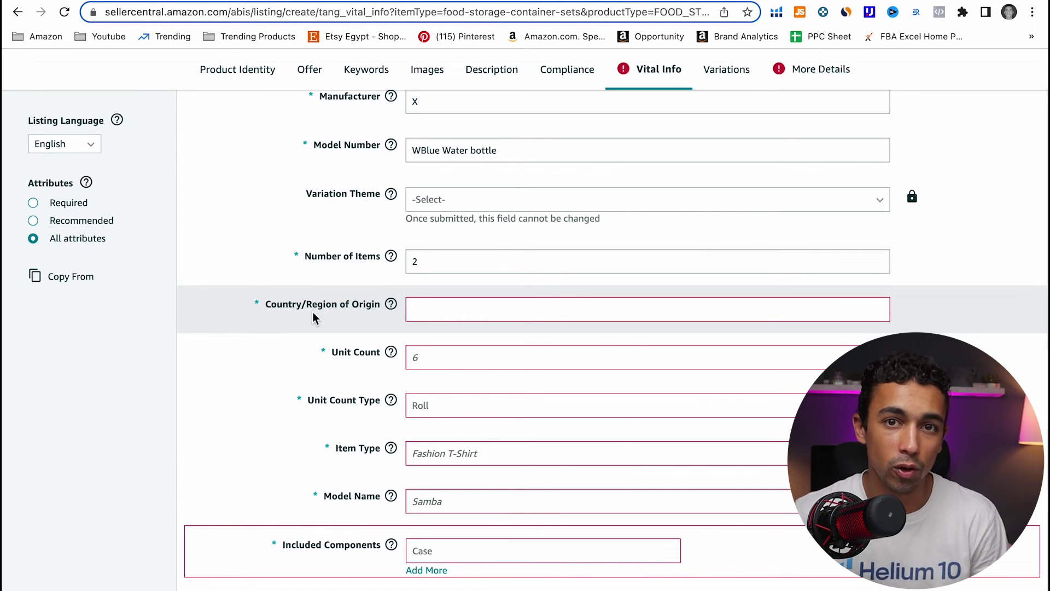
Choose China as the Country/Region of Origin
left_click(412, 310)
type("china")
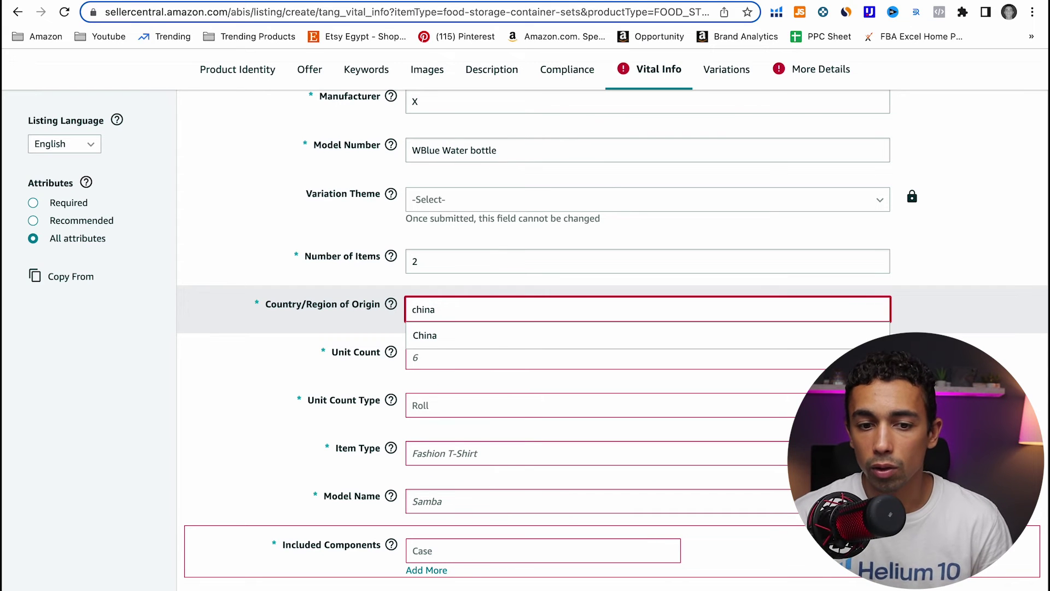
left_click(435, 335)
Set the Unit Count Type to Liters and the Unit Count to 1
scroll(303, 339, "down", 2)
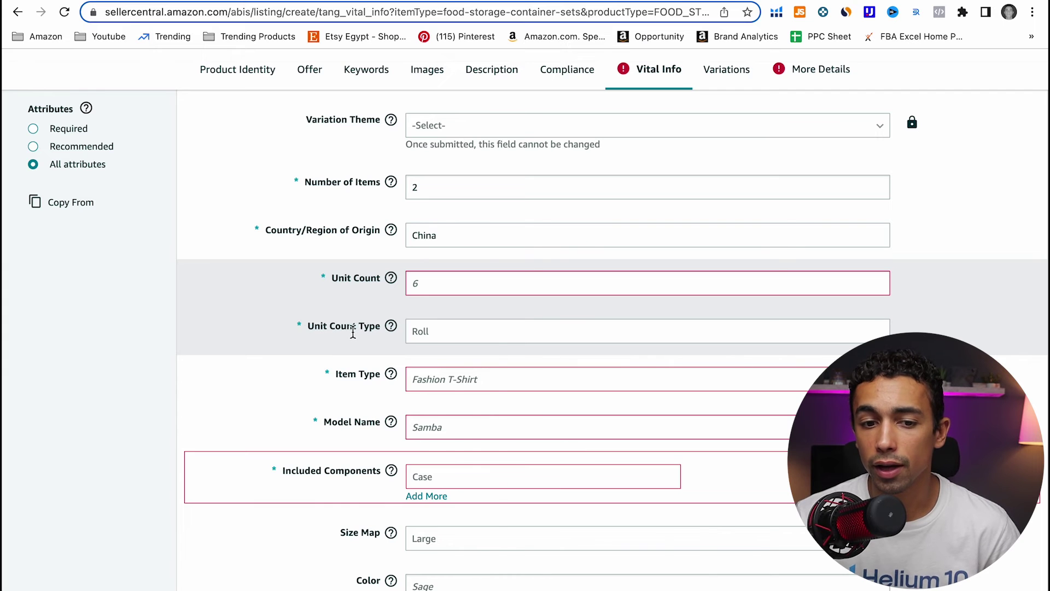
left_click(439, 335)
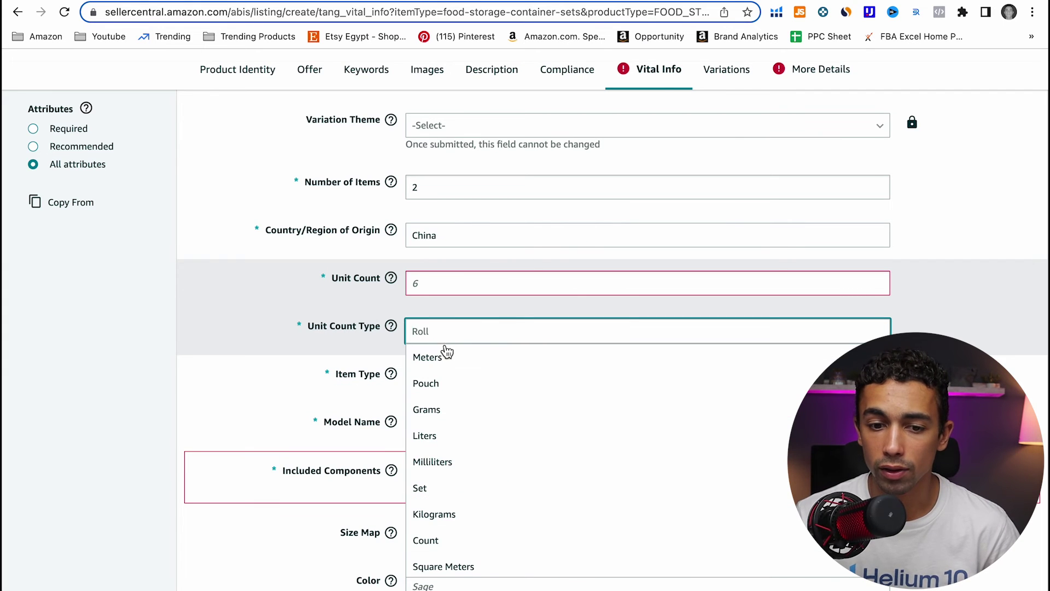
left_click(461, 437)
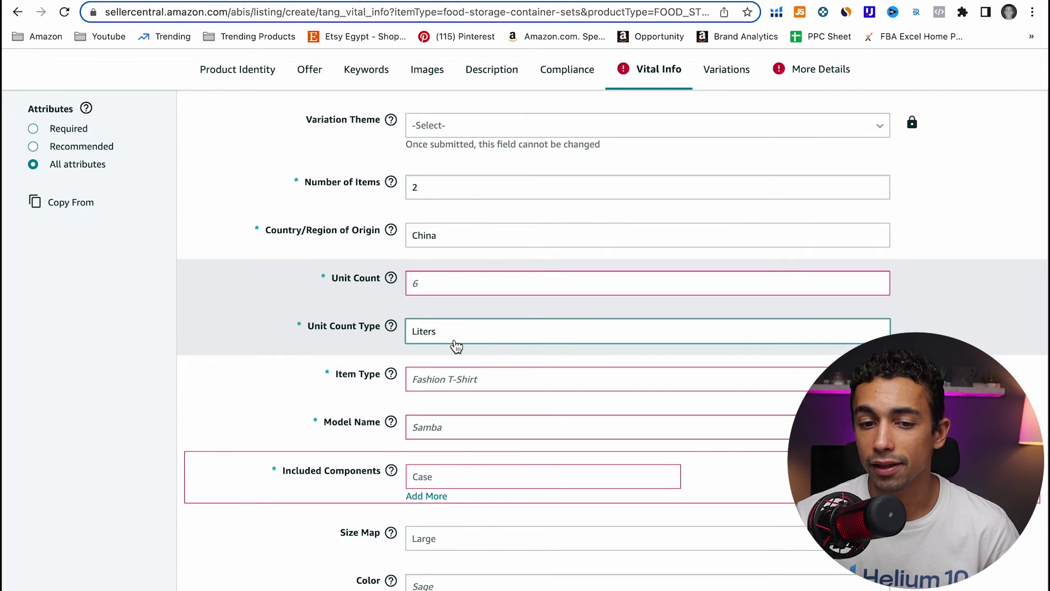
left_click(442, 277)
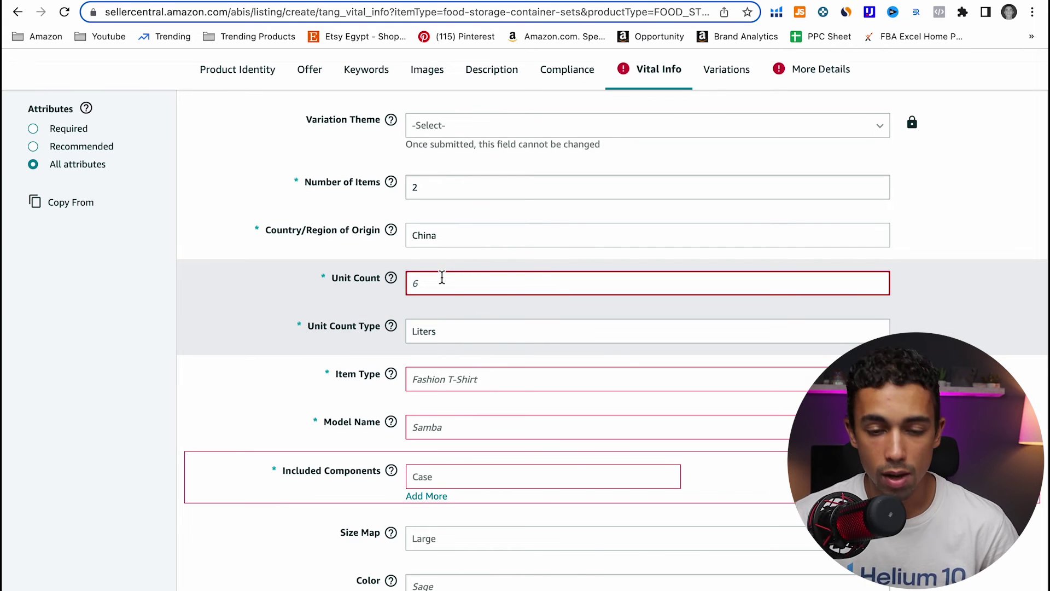
type("1")
left_click(224, 306)
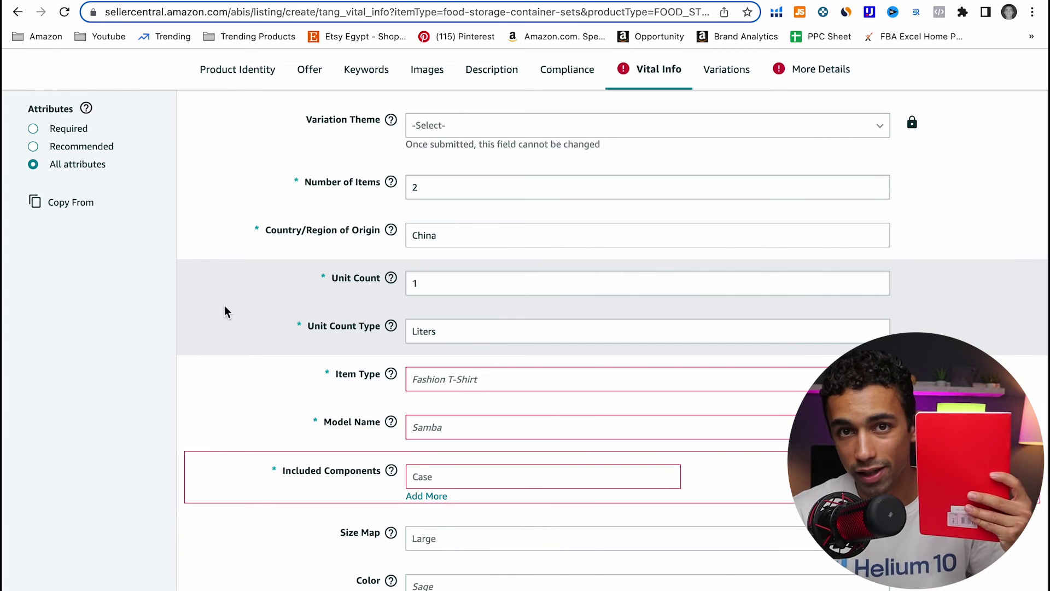
Replace the Unit Count Type with Count
left_click(472, 287)
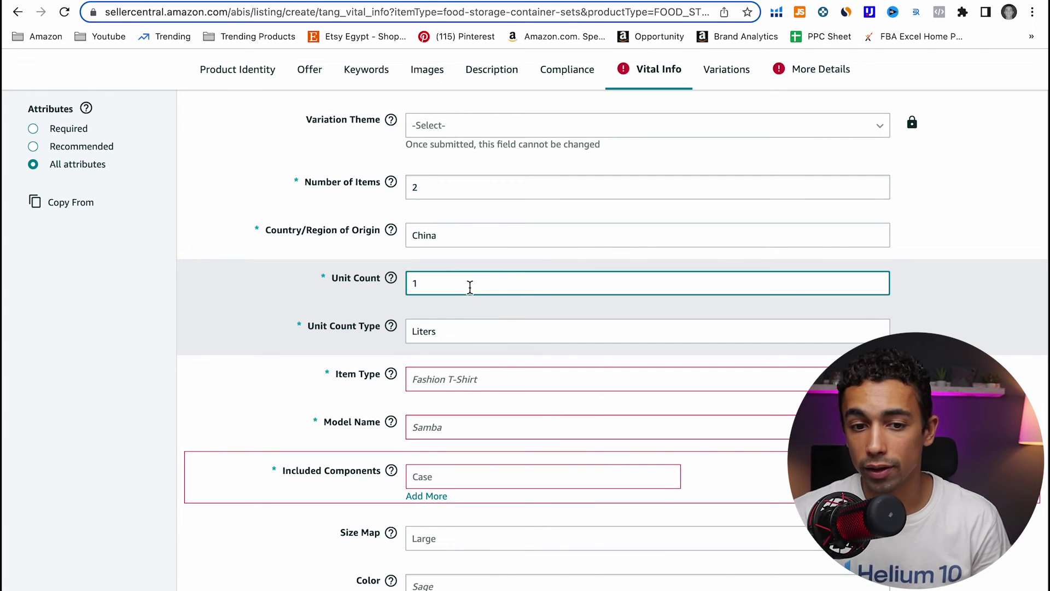
left_click(446, 341)
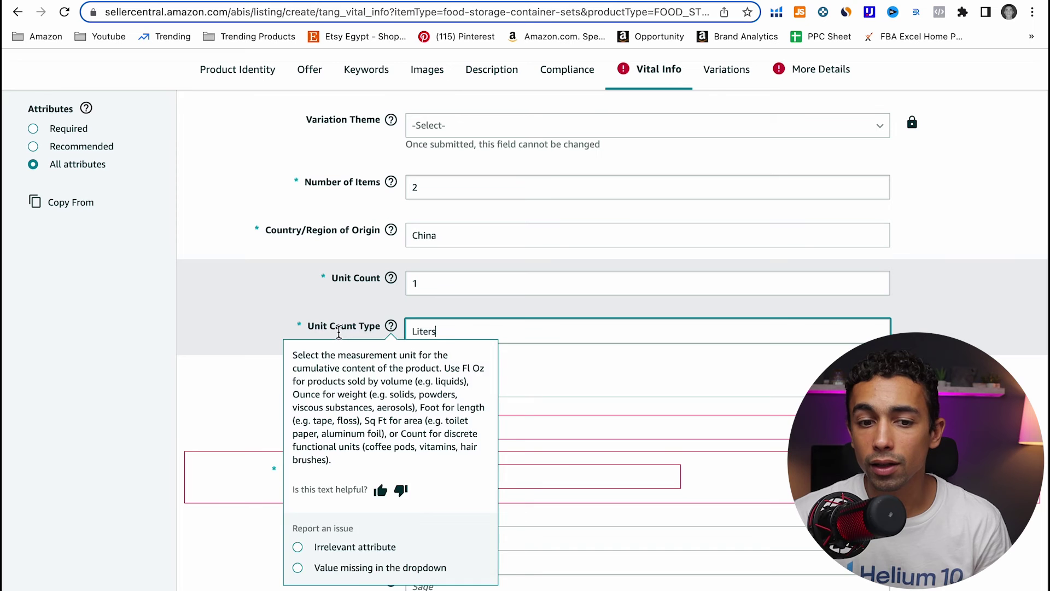
key("BackSpace")
key("BackSpace")
key("BackSpace")
key("BackSpace")
key("BackSpace")
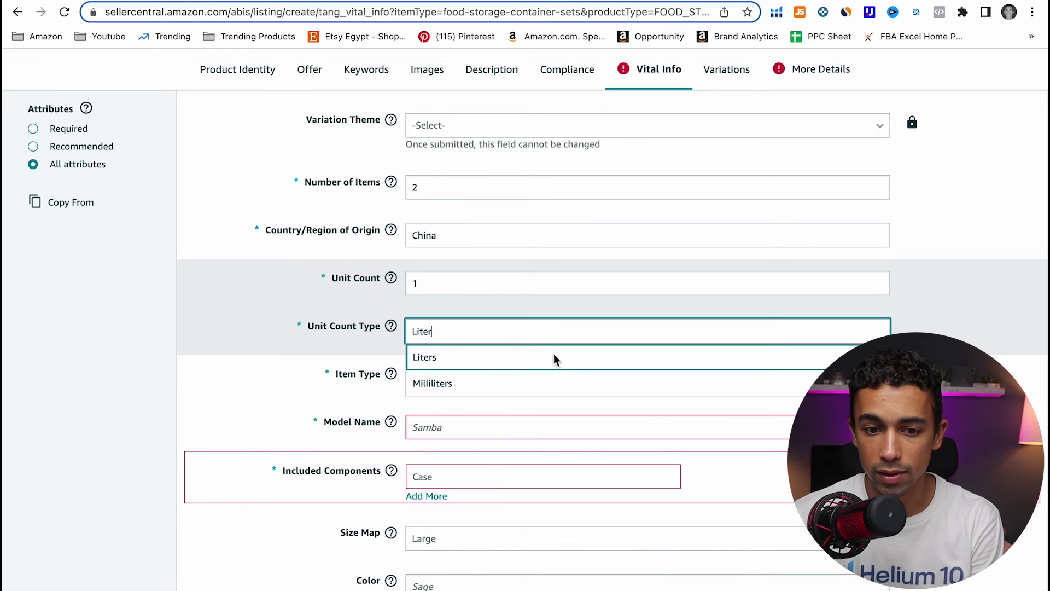
key("BackSpace")
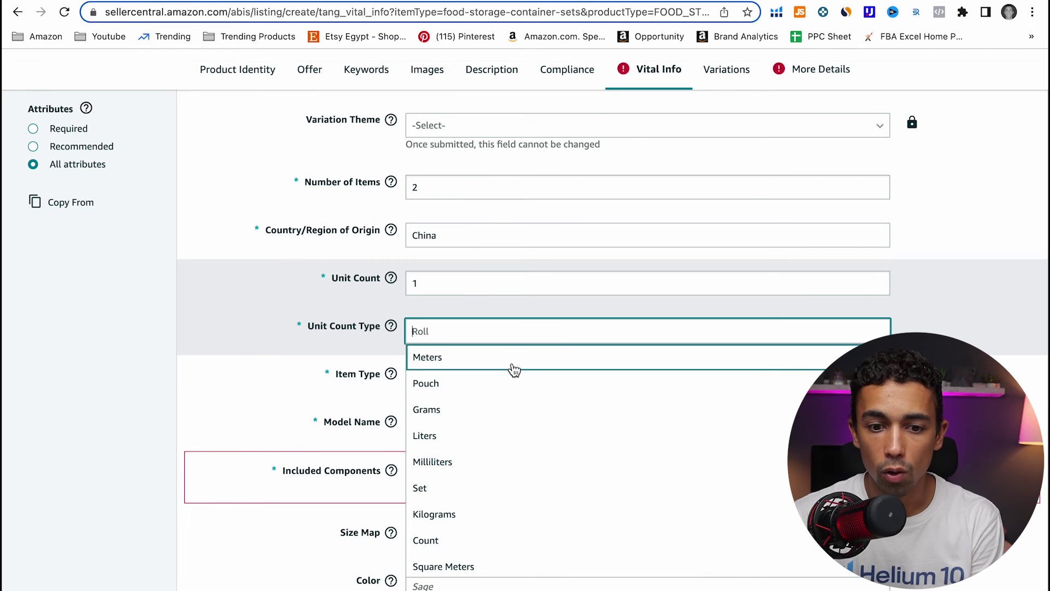
left_click(466, 537)
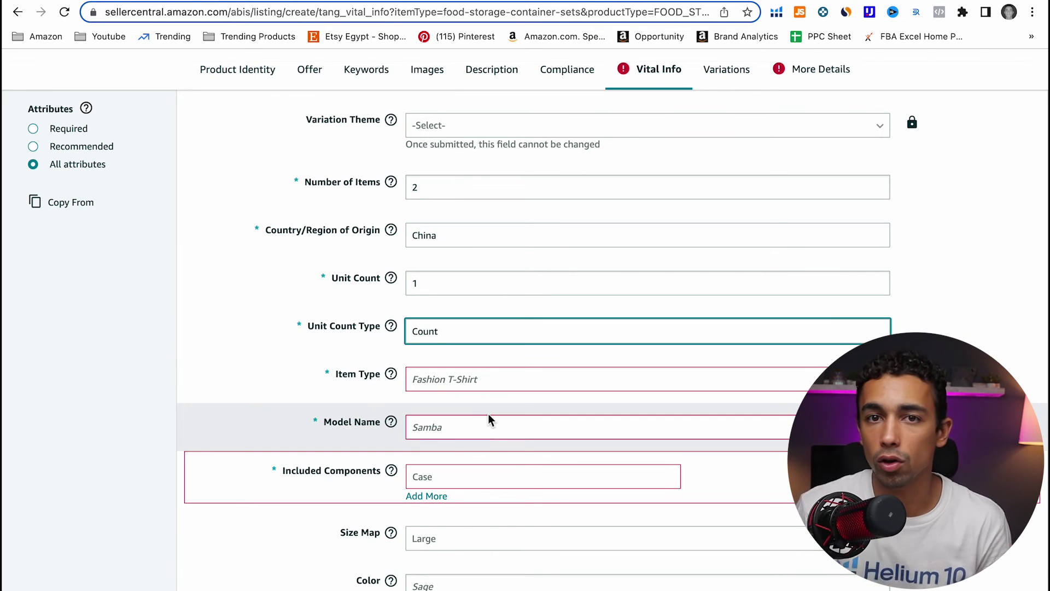
left_click(488, 414)
Copy "Ziplock Bag organizer" from the competing Calmbee listing's title into the Item Type and Model Name
scroll(488, 413, "down", 3)
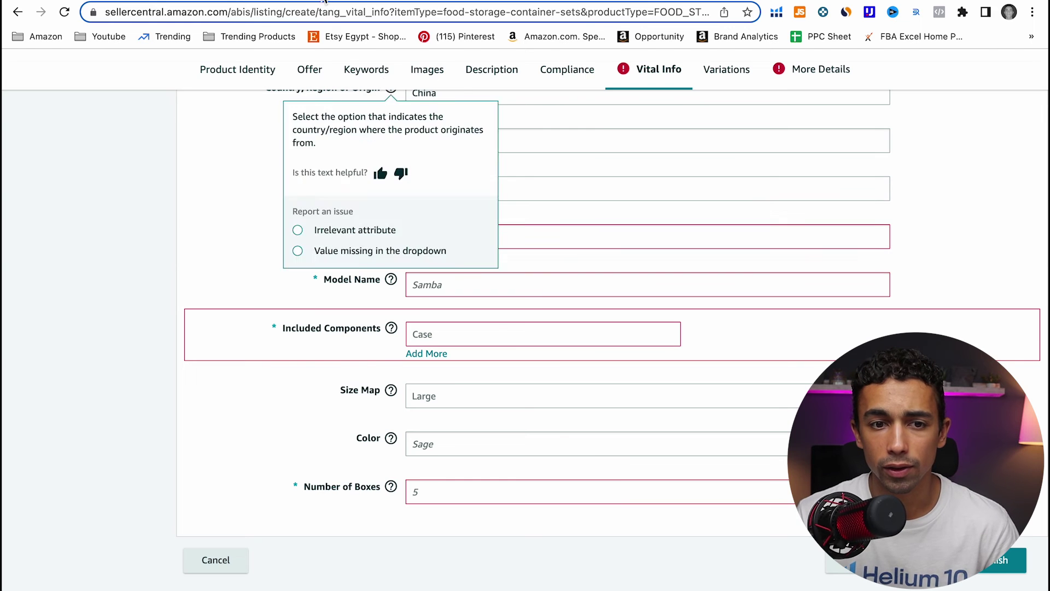
left_click(258, 18)
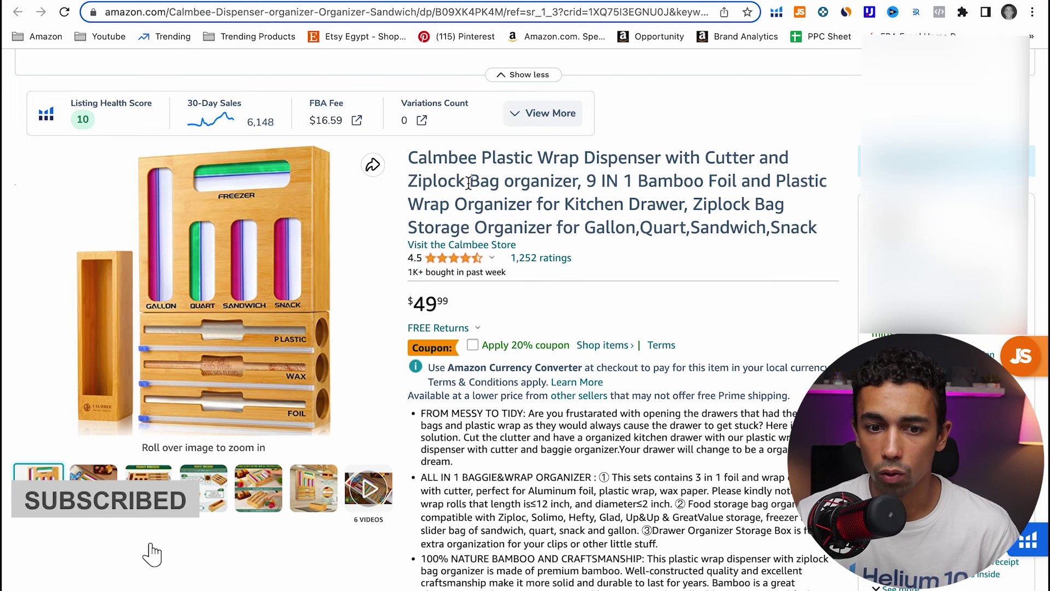
left_click_drag(408, 181, 581, 181)
key("super+c")
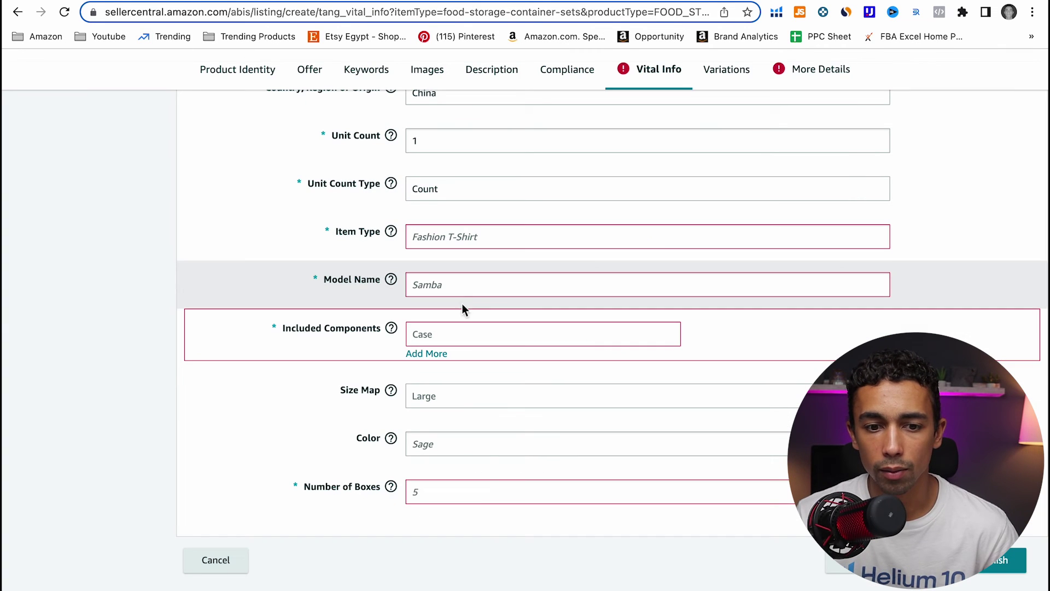
left_click(462, 240)
key("super+v")
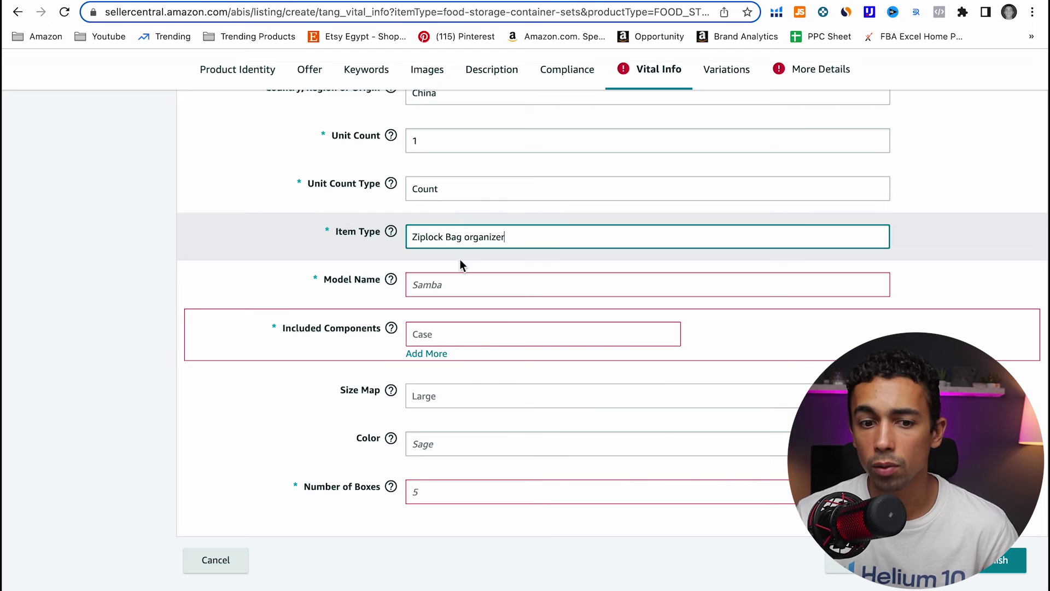
left_click(431, 292)
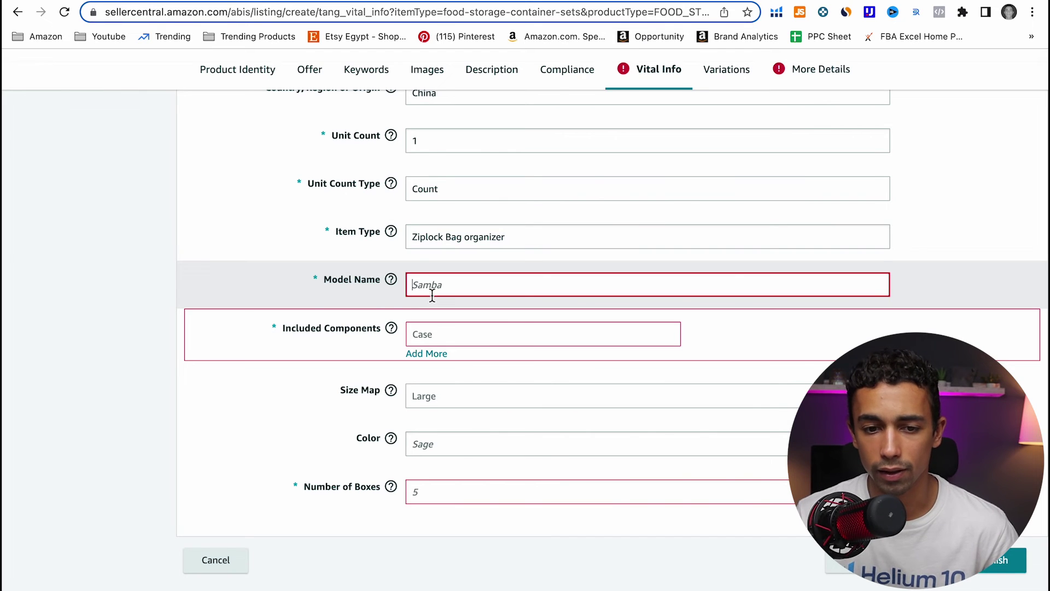
key("super+v")
Choose Bag as the Included Components value in the vital info
scroll(432, 296, "down", 1)
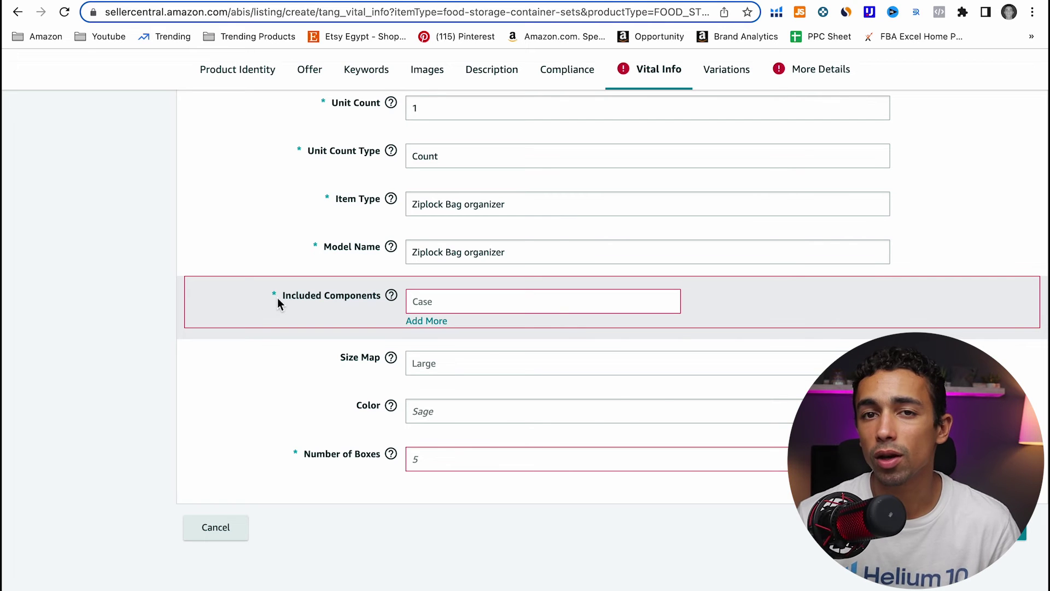
left_click(453, 304)
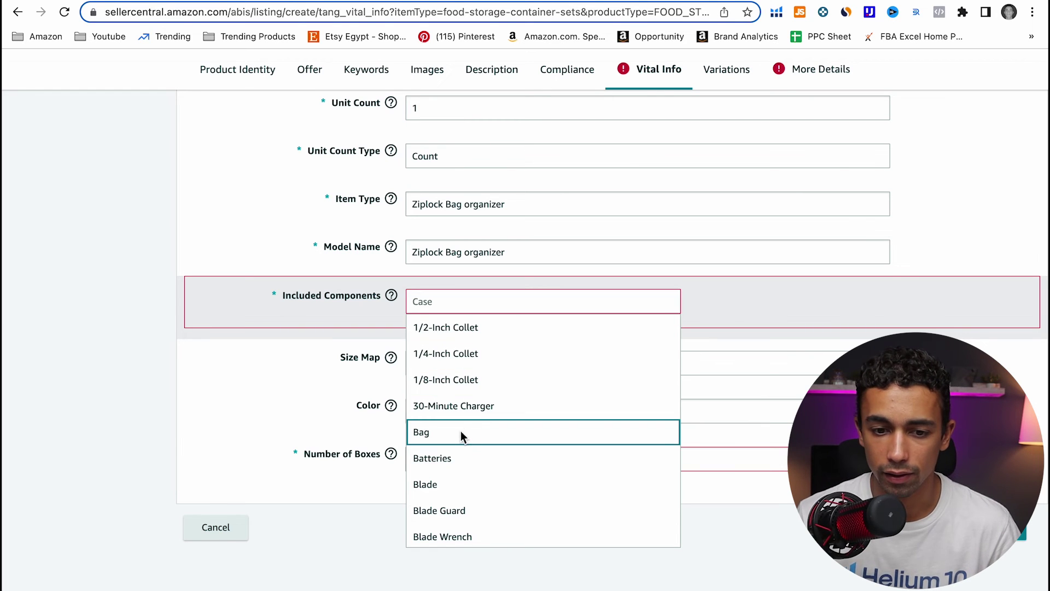
left_click(461, 432)
left_click(218, 363)
Set the product's Color to Brown
scroll(218, 363, "down", 1)
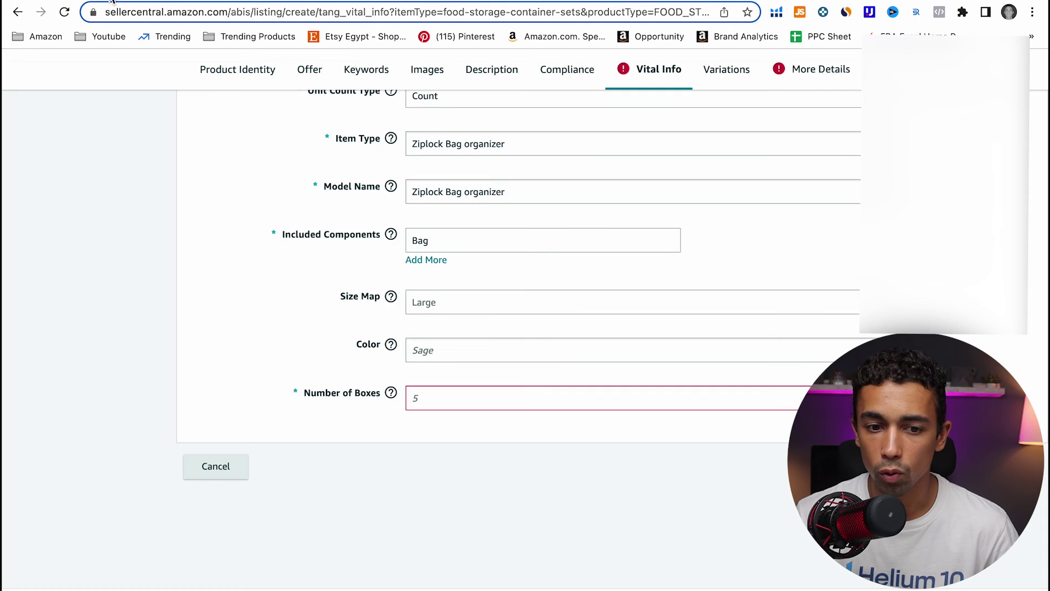
left_click(495, 342)
type("B")
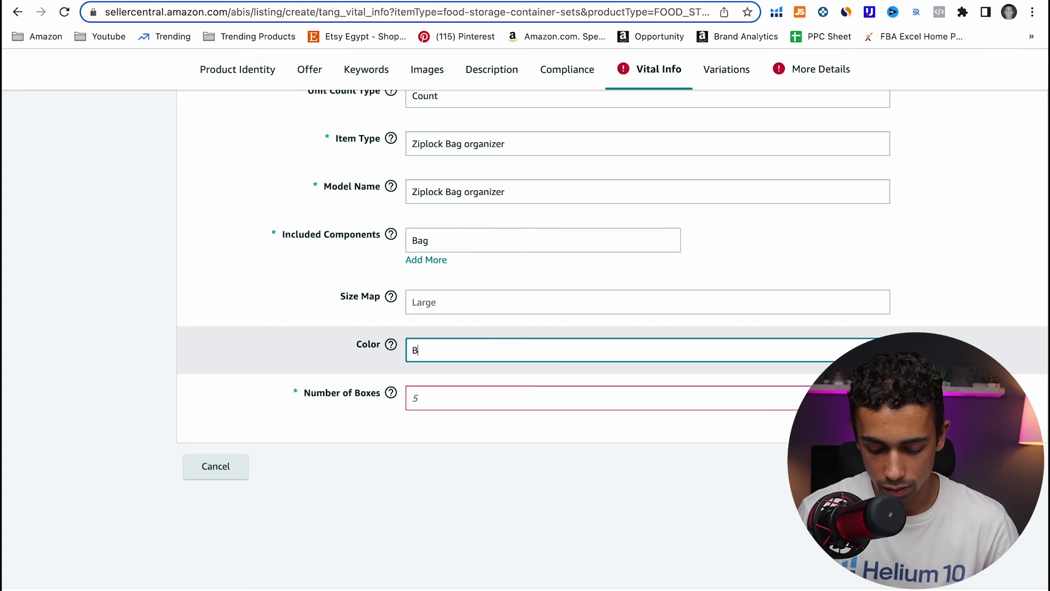
type("rown")
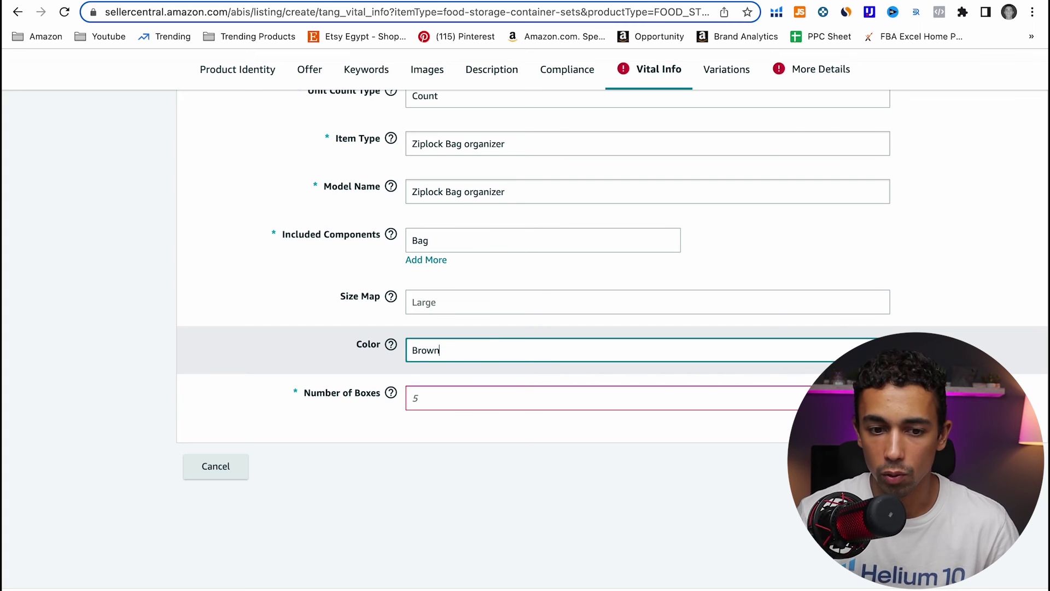
Set the Number of Boxes to 1 and check over the vital info entries
left_click(448, 400)
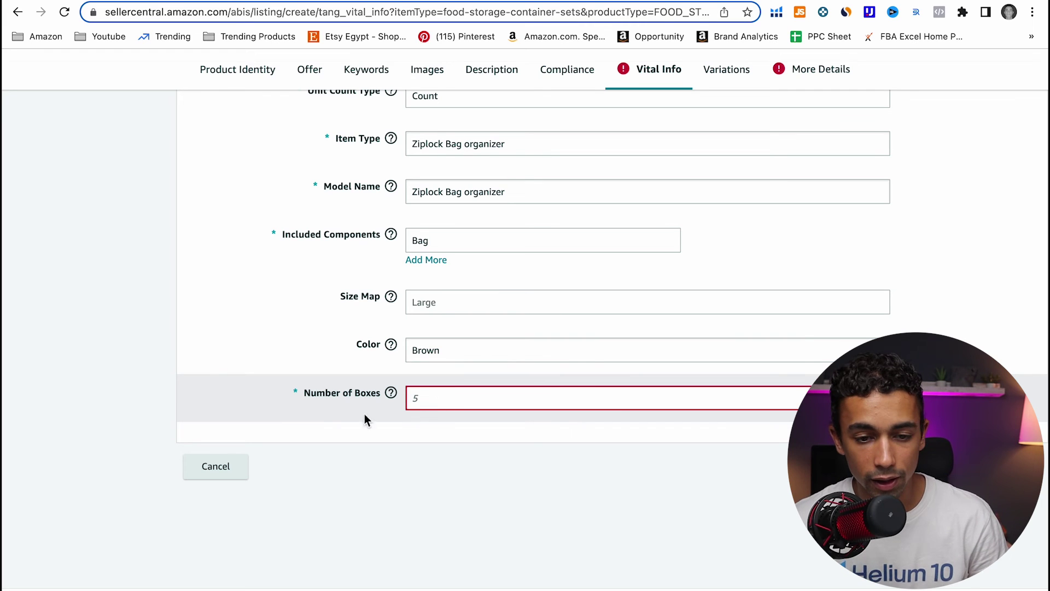
type("1")
left_click(382, 396)
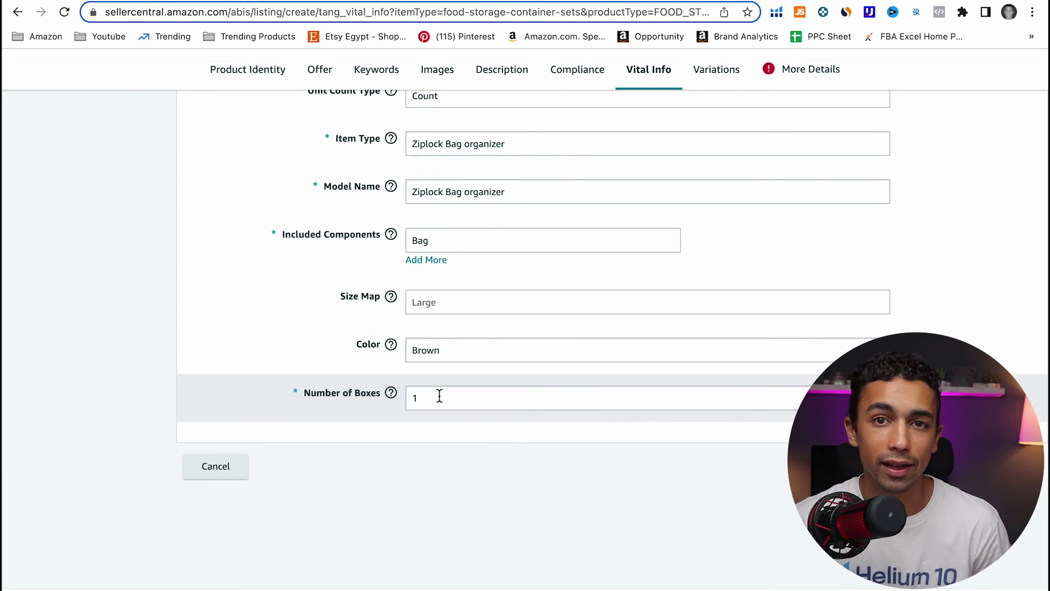
scroll(439, 395, "up", 2)
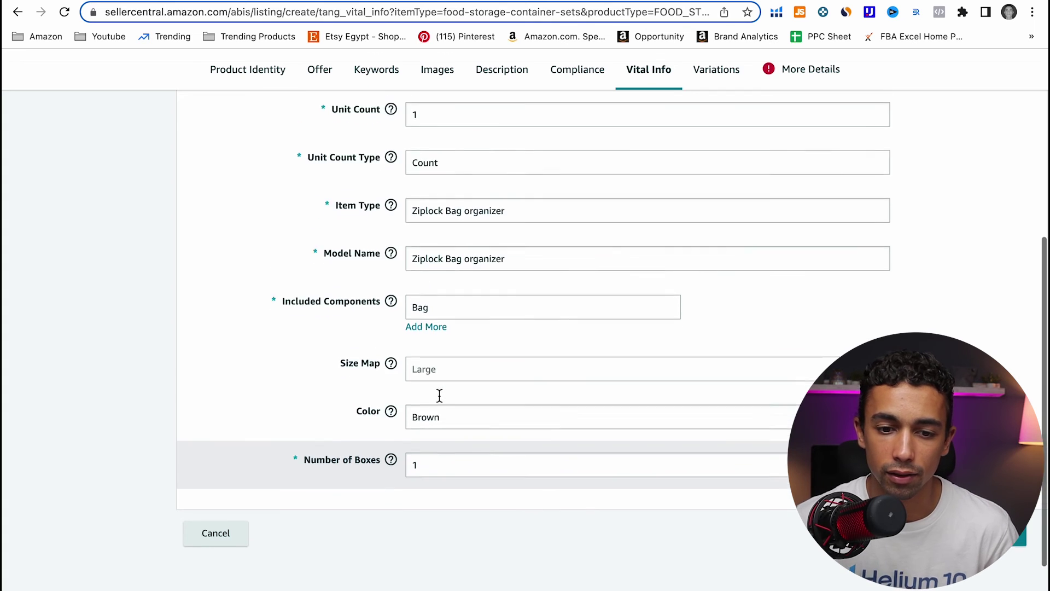
scroll(439, 396, "down", 2)
Open the listing's More Details section and set the Launch Date to 09/01/2023
left_click(792, 77)
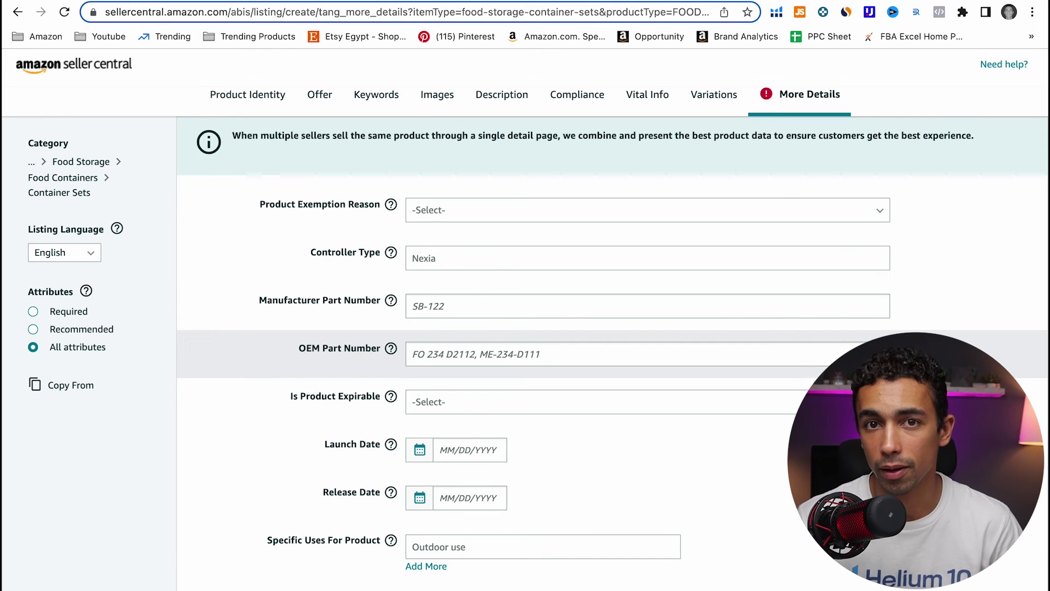
scroll(331, 514, "down", 3)
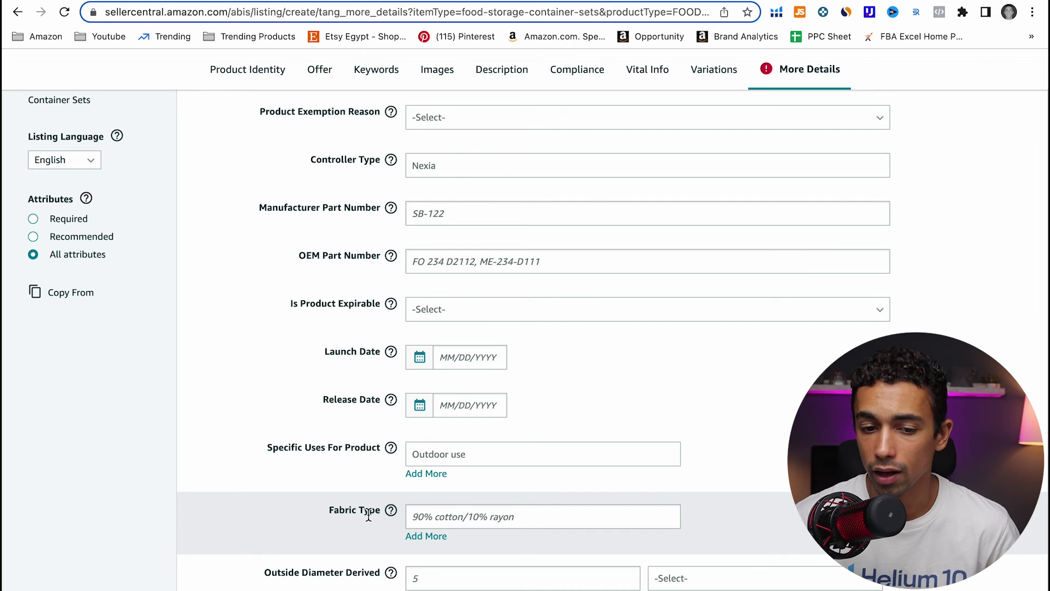
scroll(368, 514, "up", 3)
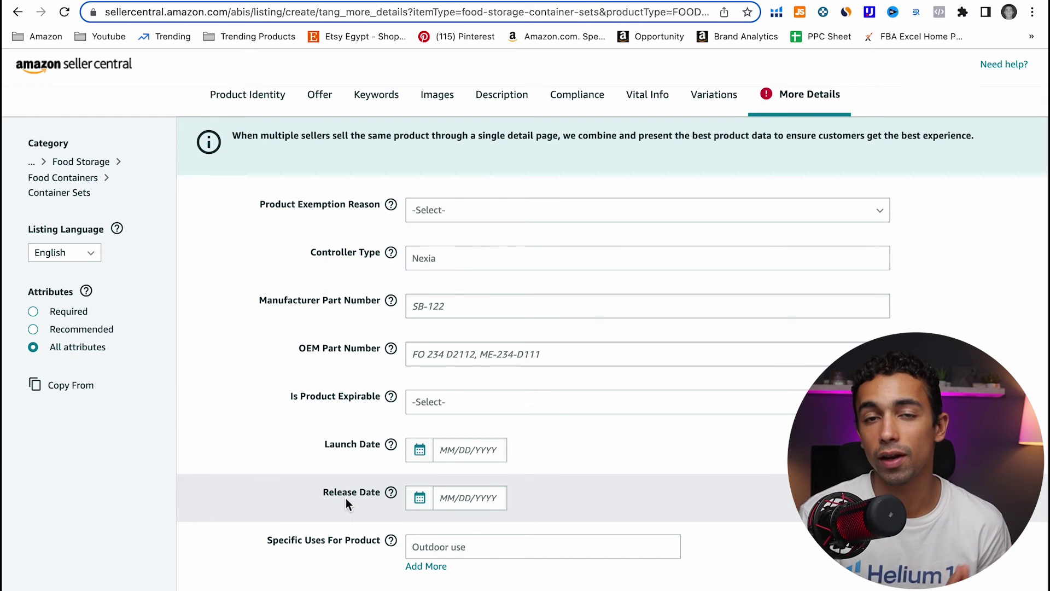
left_click(446, 450)
left_click(590, 478)
left_click(591, 478)
left_click(590, 479)
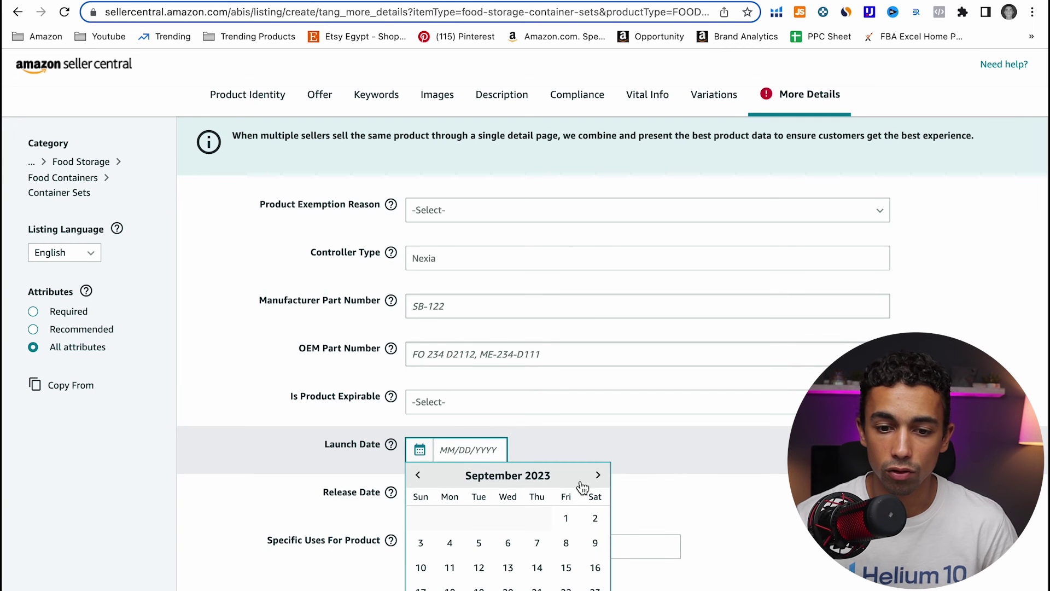
left_click(567, 518)
Choose IN as the unit for the Package Height under Package Dimensions
scroll(560, 475, "down", 2)
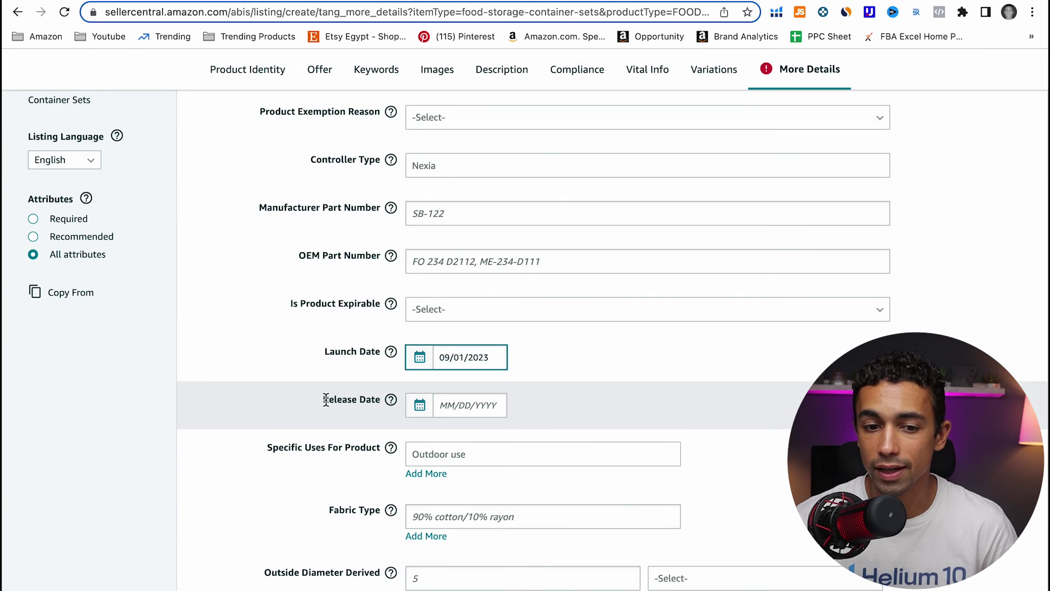
scroll(360, 399, "down", 6)
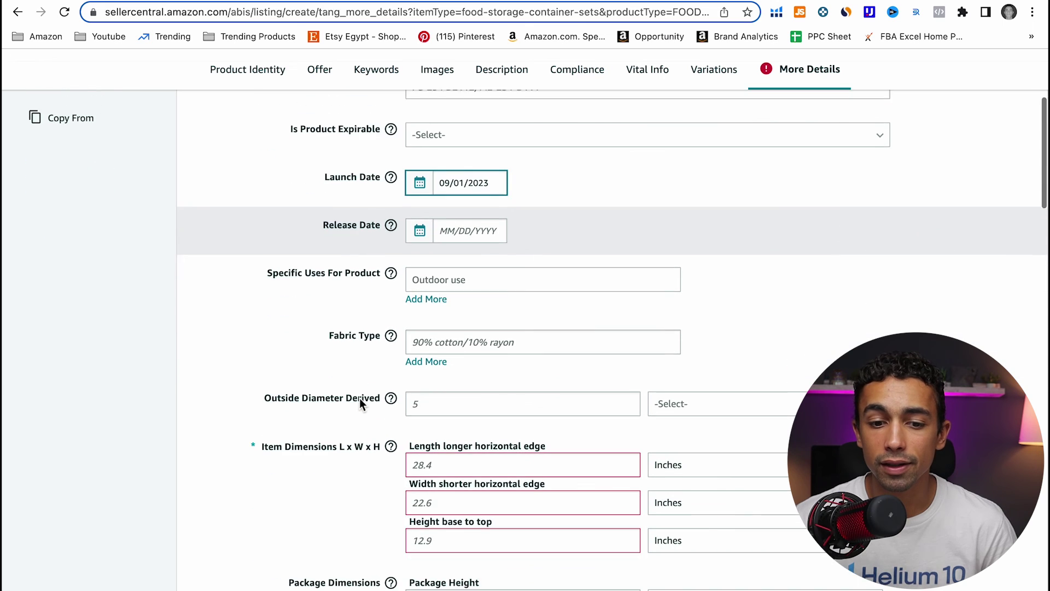
scroll(360, 403, "down", 2)
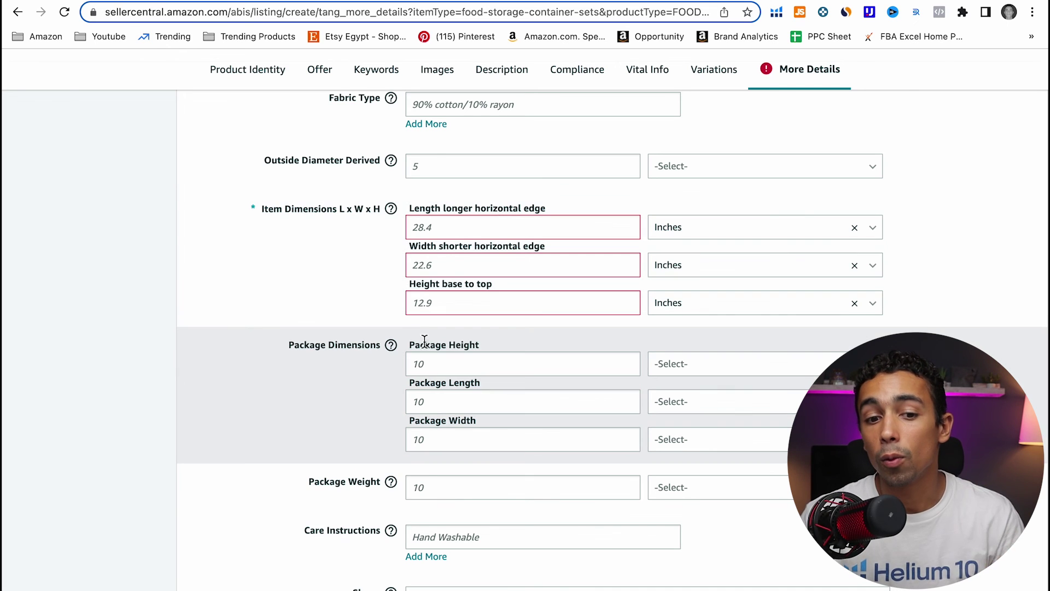
scroll(420, 326, "down", 3)
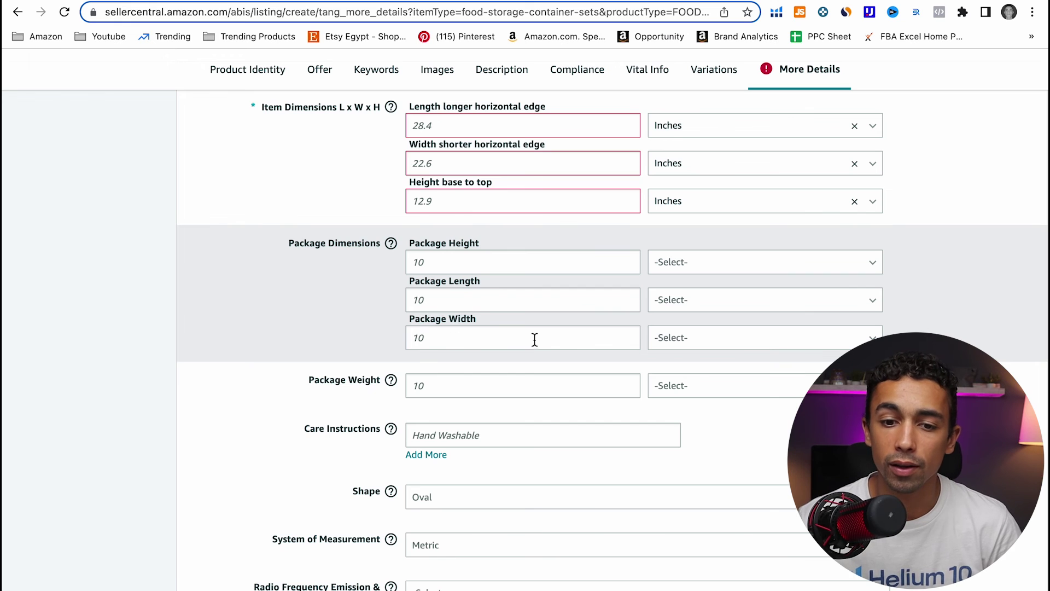
left_click(715, 266)
scroll(722, 366, "down", 1)
scroll(721, 375, "down", 1)
scroll(722, 388, "down", 1)
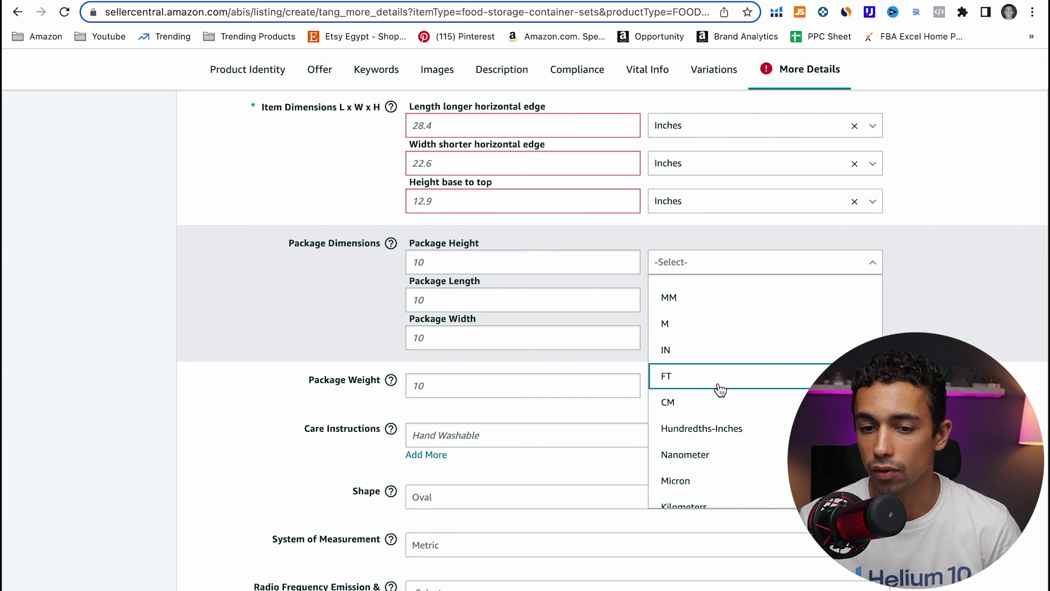
left_click(686, 361)
Choose LB as the unit for the Package Weight
scroll(704, 356, "down", 2)
left_click_drag(307, 305, 350, 306)
left_click(364, 269)
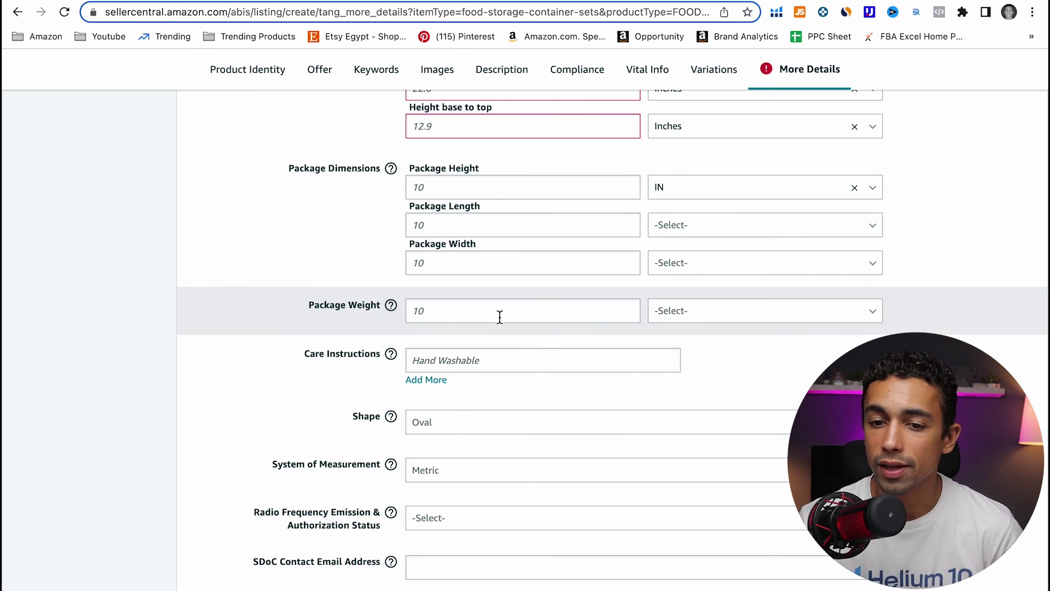
left_click(712, 321)
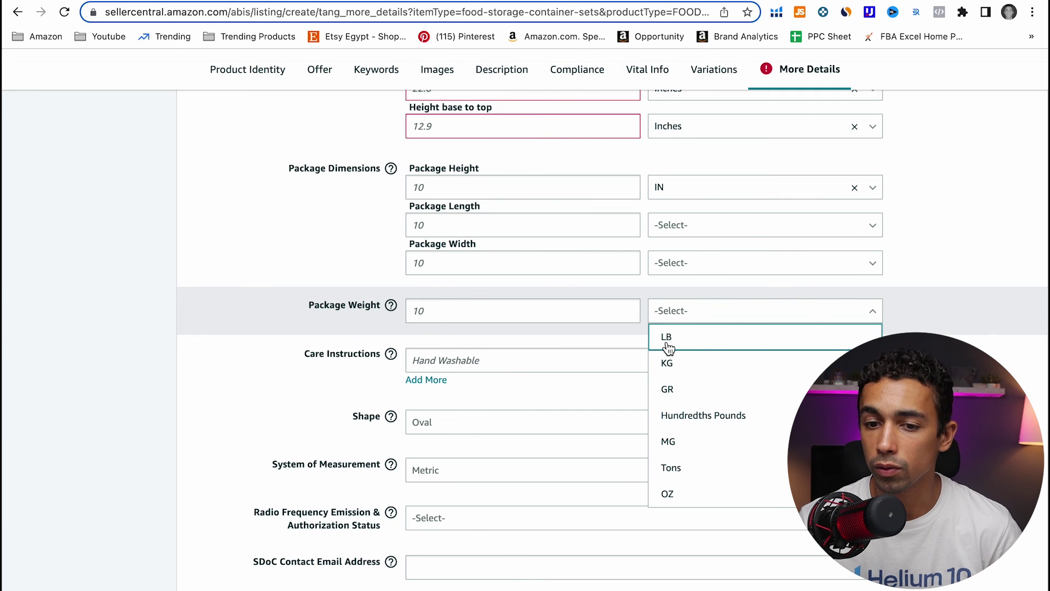
left_click(714, 343)
Review the optional attributes from Care Instructions and Shape through the SDoC contact, capacity, power and energy guide fields
scroll(987, 308, "down", 3)
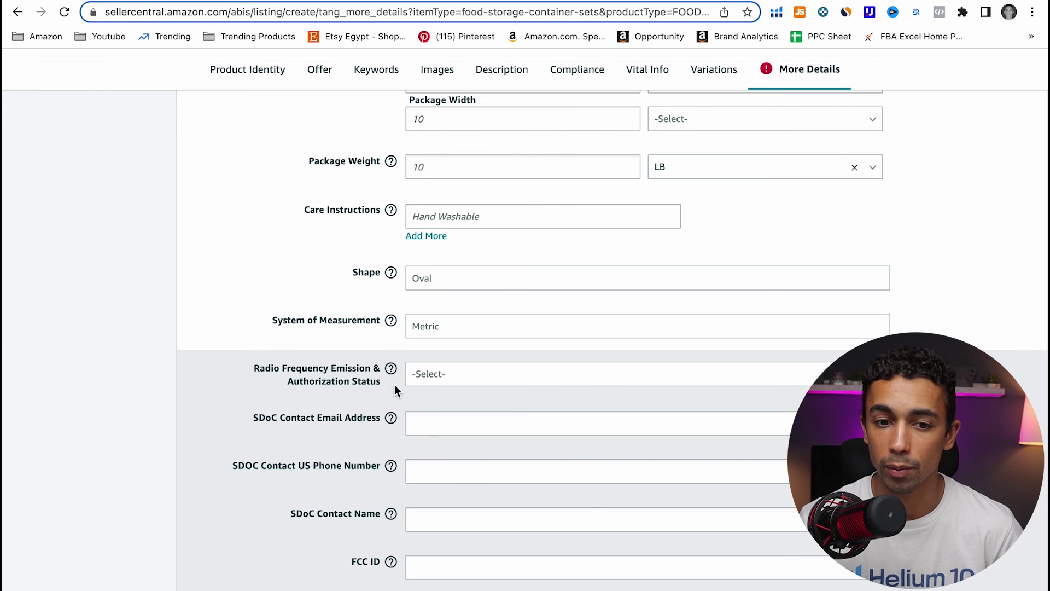
scroll(319, 238, "up", 1)
left_click_drag(298, 218, 375, 221)
left_click(484, 251)
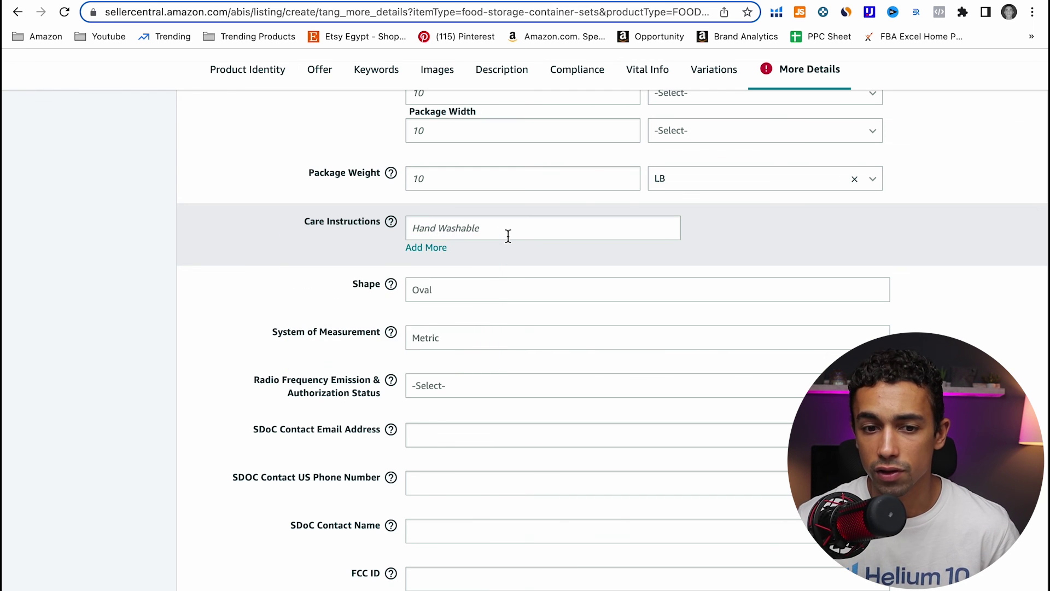
scroll(807, 238, "down", 6)
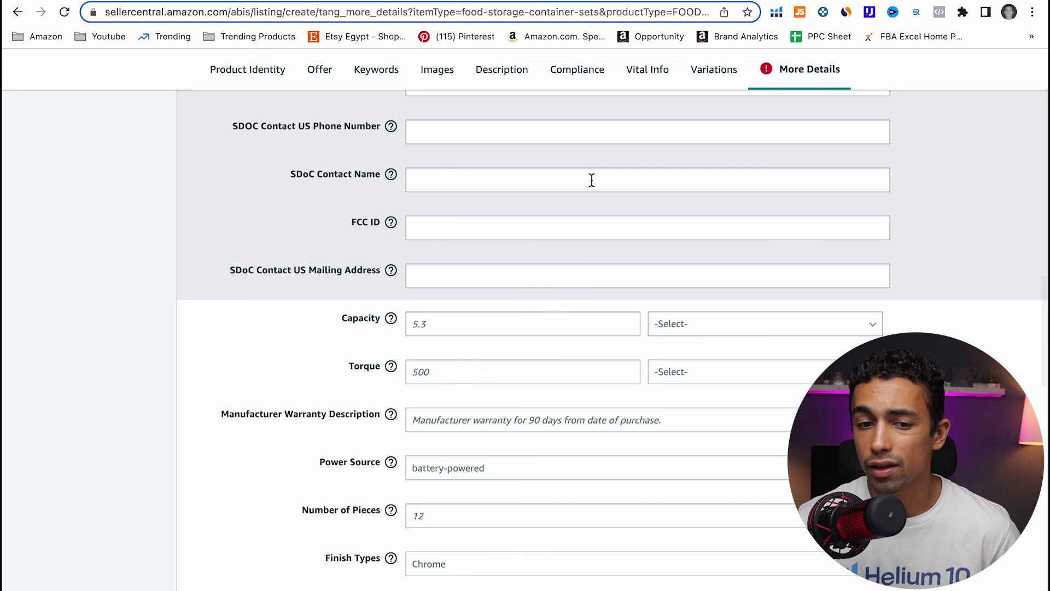
scroll(580, 267, "down", 3)
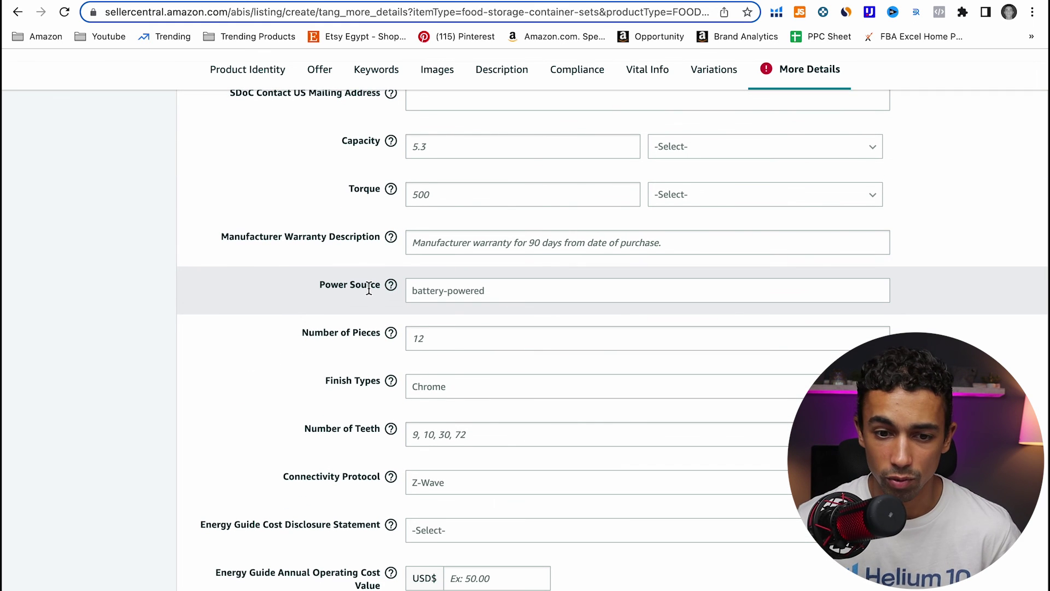
scroll(369, 289, "down", 3)
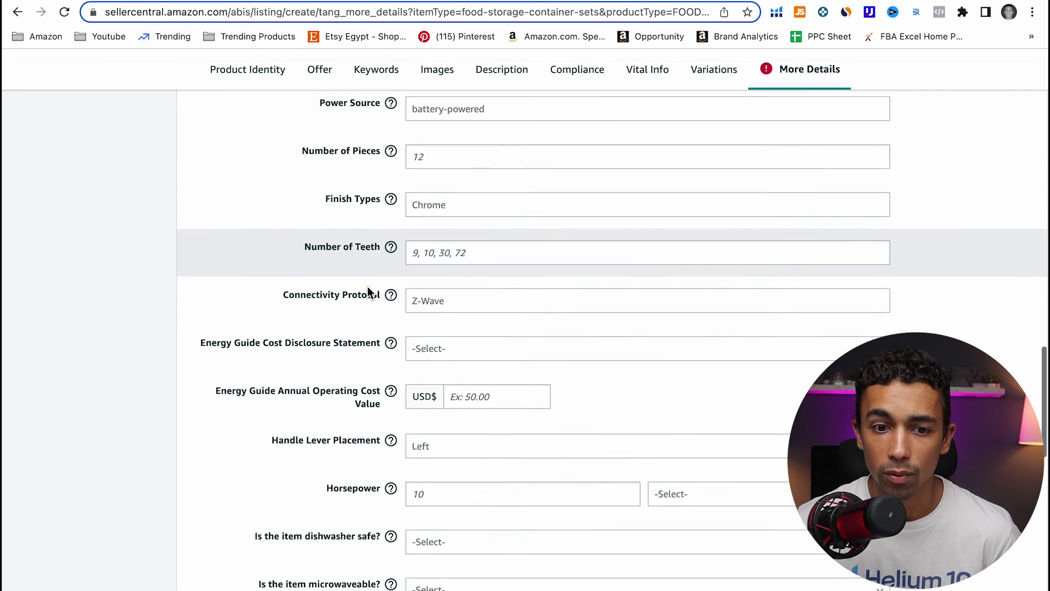
scroll(367, 287, "down", 3)
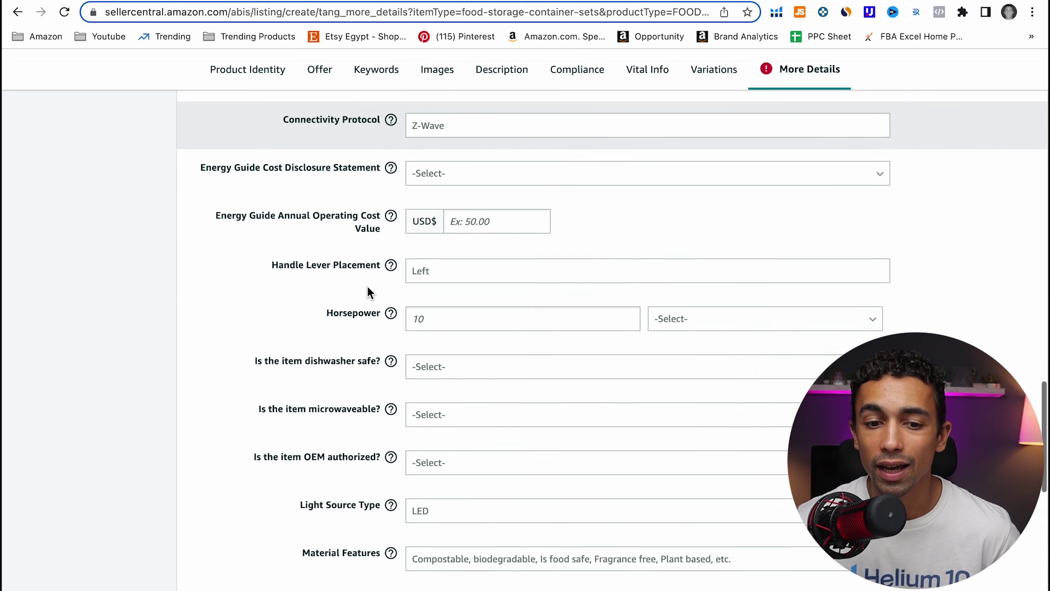
Mark the item as dishwasher safe by choosing Yes
scroll(367, 286, "down", 1)
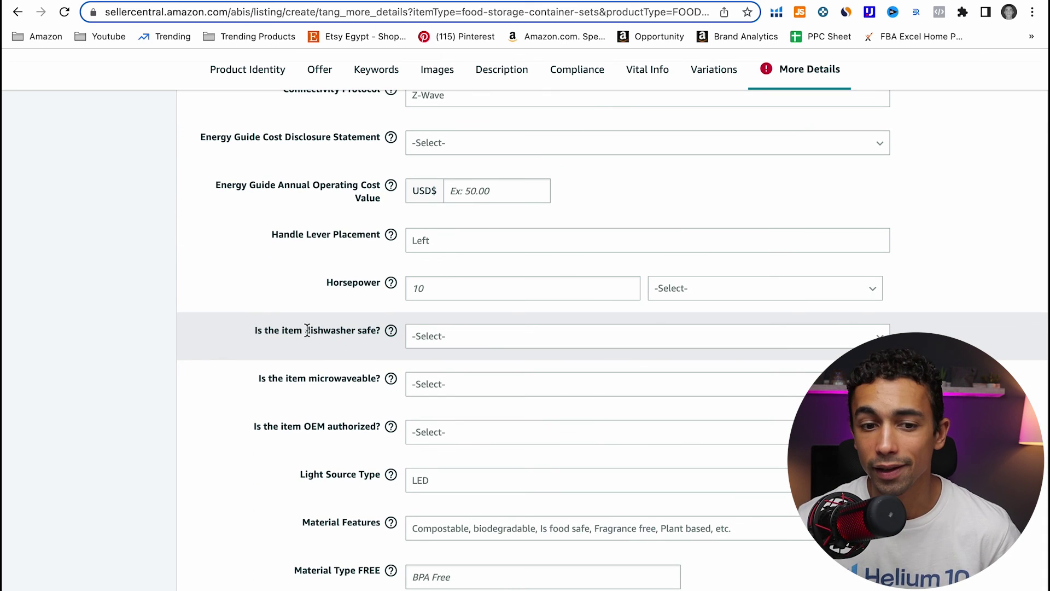
left_click_drag(299, 336, 368, 335)
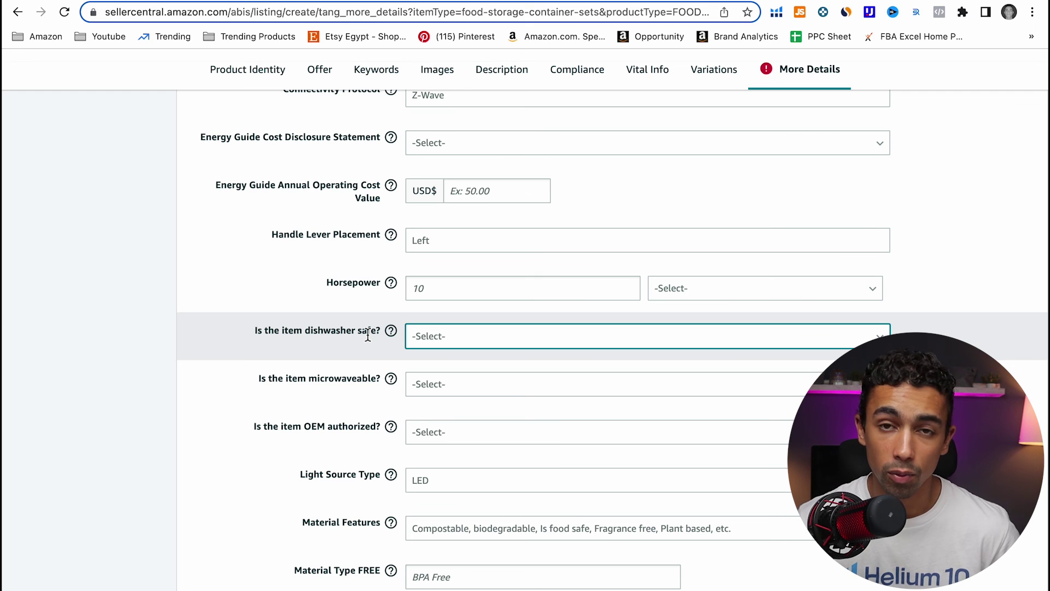
left_click(491, 347)
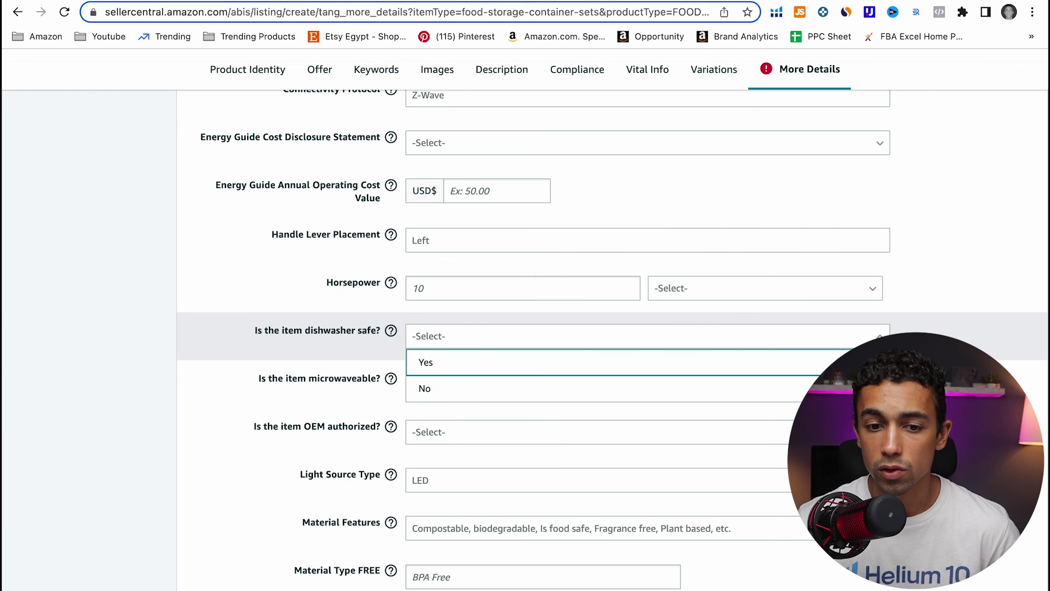
left_click(454, 364)
Review the remaining attributes in More Details down to Material Type and Container Shape
scroll(475, 342, "down", 1)
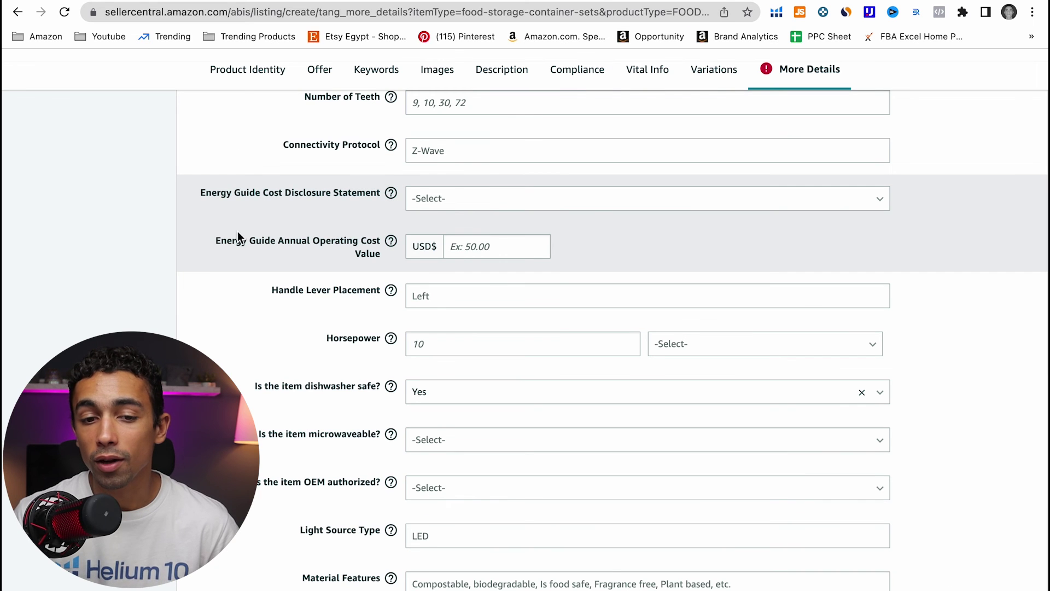
scroll(237, 232, "down", 4)
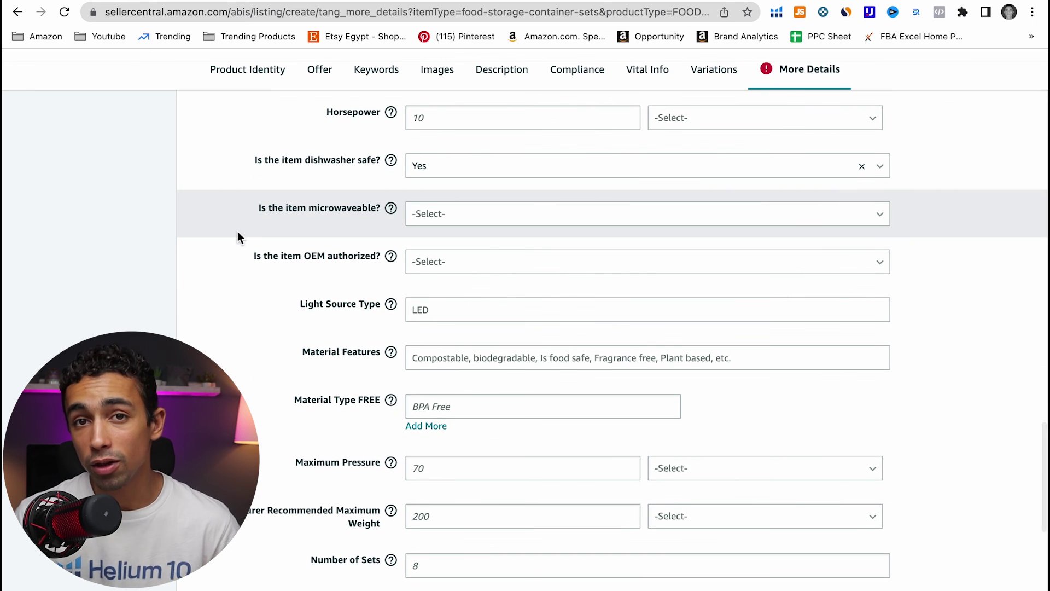
scroll(238, 235, "down", 1)
scroll(238, 237, "down", 8)
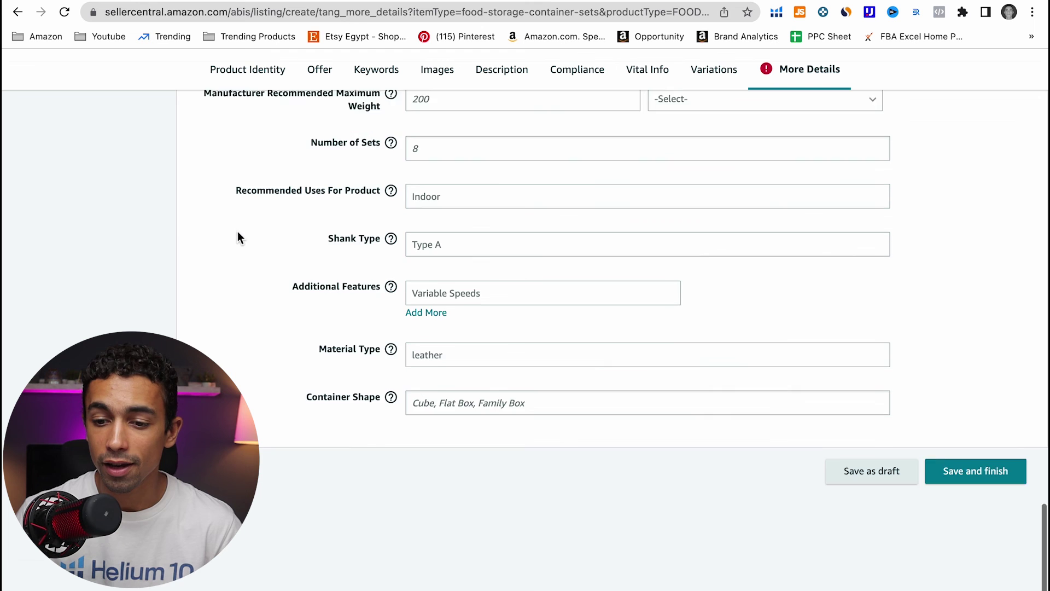